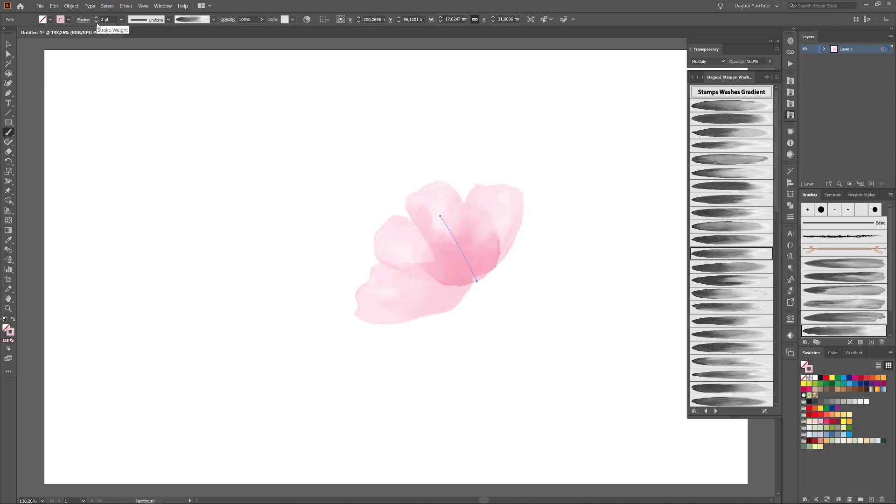
Step: Set the central petal's stroke to 1.5 pt and paint a darker gradient wash over the two left petals
scroll(96, 21, down, 5)
ctrl+click(254, 176)
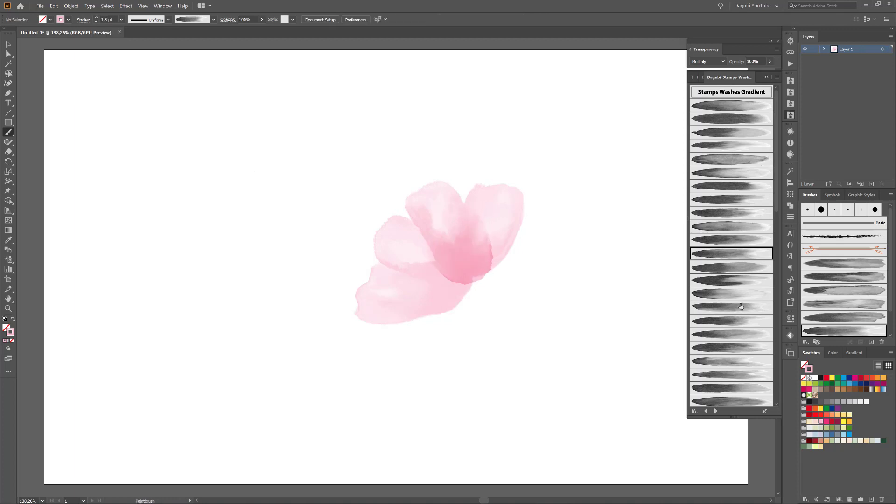
click(741, 280)
drag(473, 282, 361, 273)
ctrl+click(458, 279)
ctrl+click(582, 304)
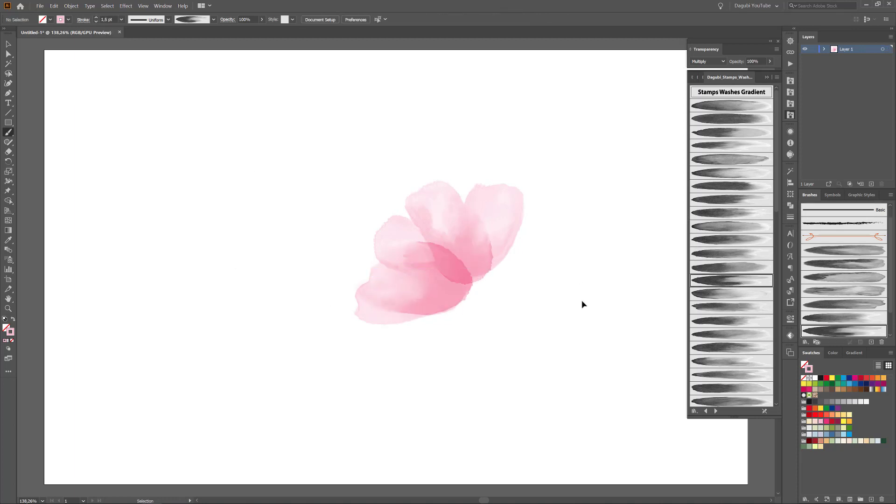
Step: Paint a 1 pt gradient wash with another brush down the flower's right petal and nudge it into place
click(731, 321)
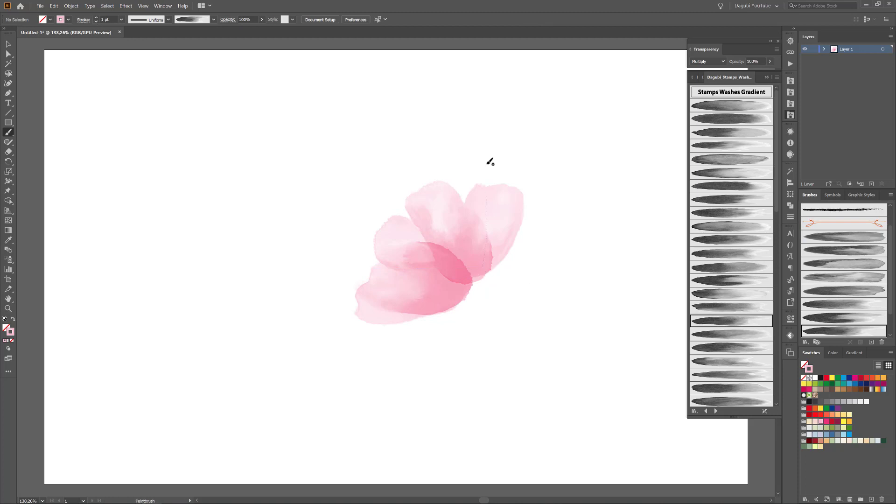
mouse_move(484, 192)
mouse_down()
mouse_move(477, 277)
mouse_move(489, 249)
mouse_move(484, 263)
mouse_up()
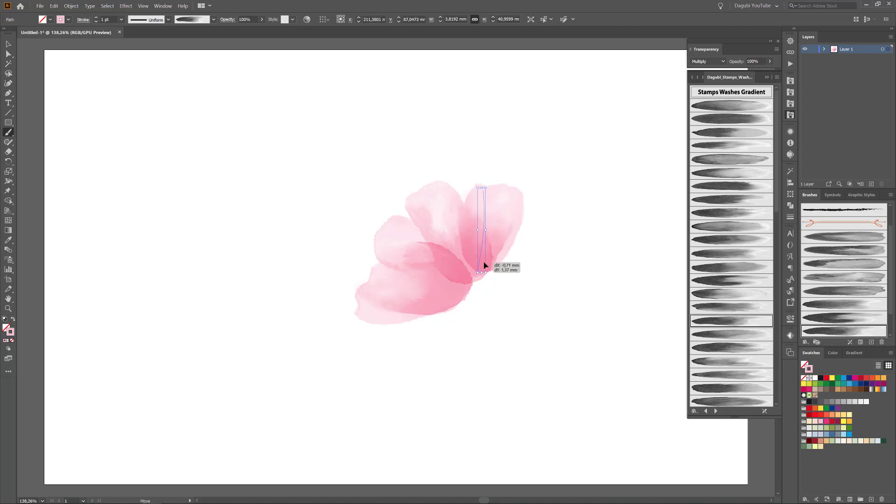
ctrl+click(566, 274)
Step: Rotate the whole flower clockwise and move it to the upper-right area of the artboard
drag(308, 179, 560, 370)
drag(501, 296, 371, 304)
drag(402, 265, 560, 183)
ctrl+click(167, 274)
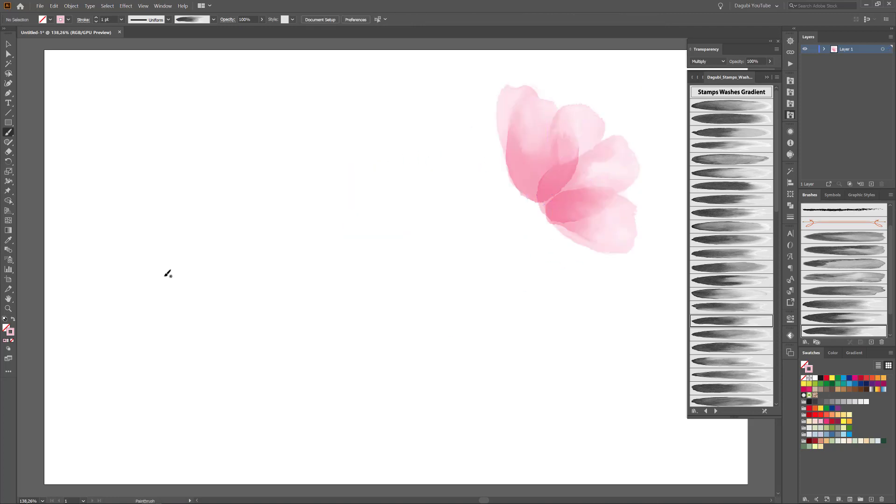
Step: Paint the first two petals of a second flower with Stamps Washes brushes and set their blend mode to Darken
click(716, 411)
click(740, 227)
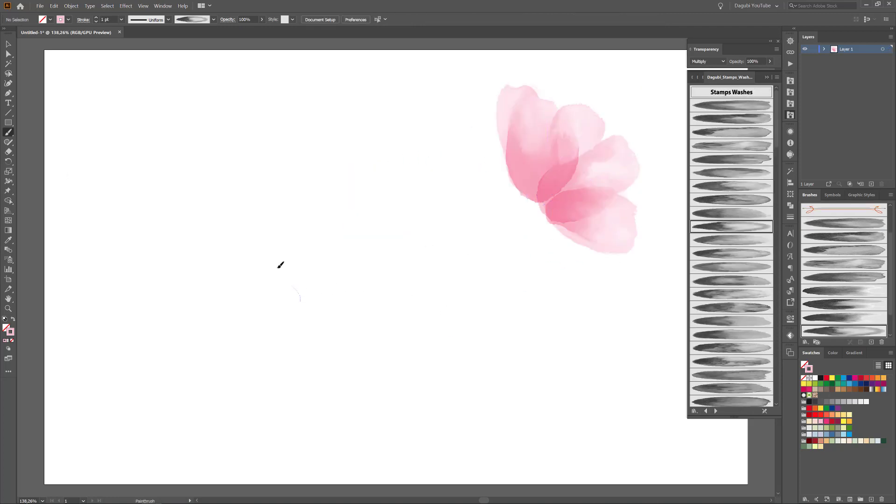
drag(280, 265, 250, 227)
drag(308, 301, 202, 296)
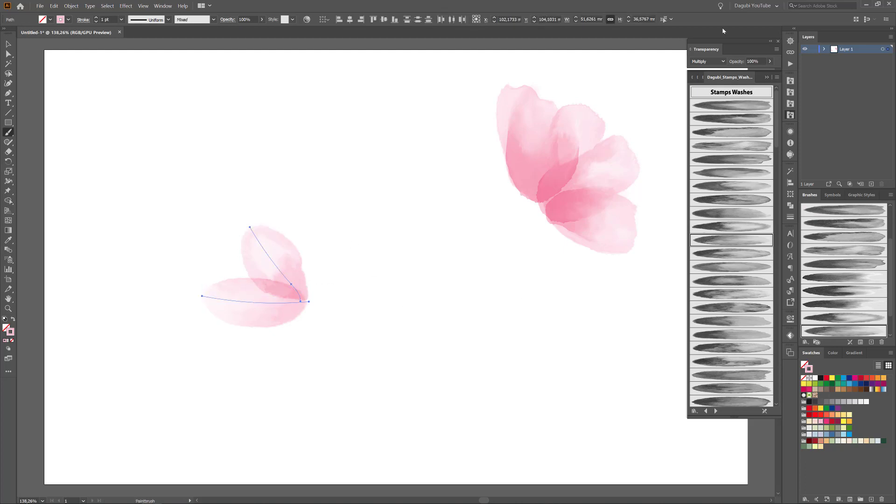
click(708, 62)
click(707, 82)
key(ctrl+shift+a)
Step: Paint three more petals with different Stamps Washes brushes, fanning from the second flower's top to its right side
click(731, 294)
drag(306, 310, 325, 201)
ctrl+click(325, 256)
key(ctrl+shift+a)
scroll(738, 257, down, 4)
click(737, 215)
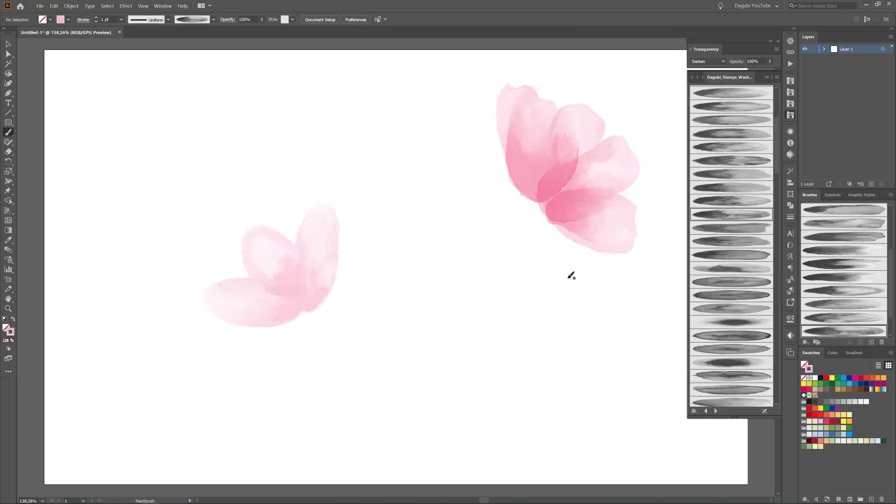
drag(319, 307, 386, 210)
key(ctrl+shift+a)
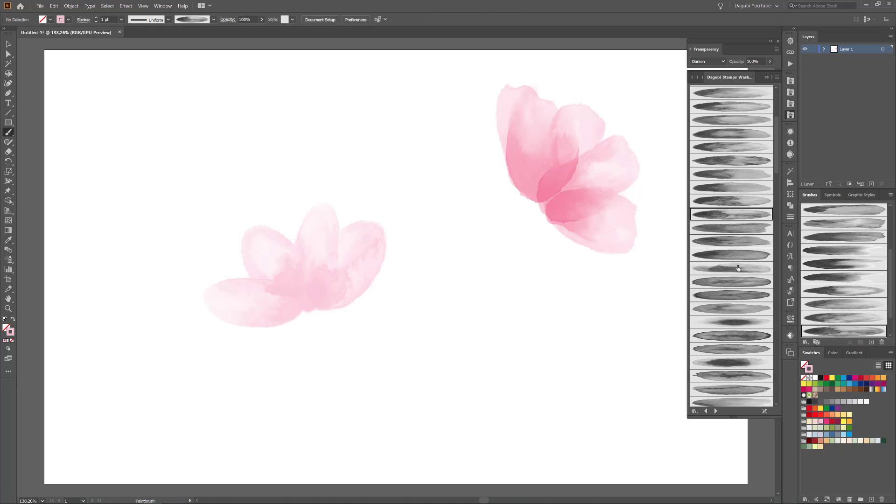
click(728, 118)
mouse_move(320, 307)
mouse_down()
mouse_move(416, 295)
mouse_move(392, 316)
mouse_up()
key(ctrl+shift+a)
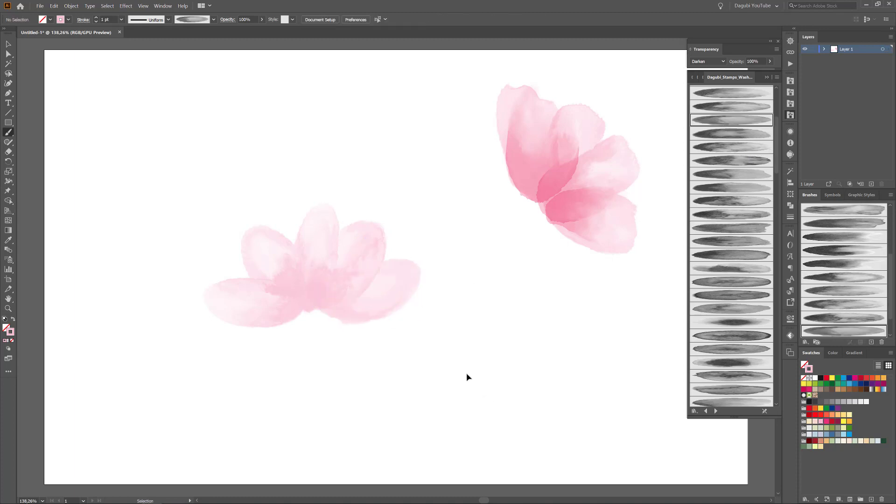
Step: Switch the blend mode to Multiply and paint two overlapping petals over the second flower's centre, each with a different brush
click(708, 61)
click(703, 83)
scroll(738, 117, up, 1)
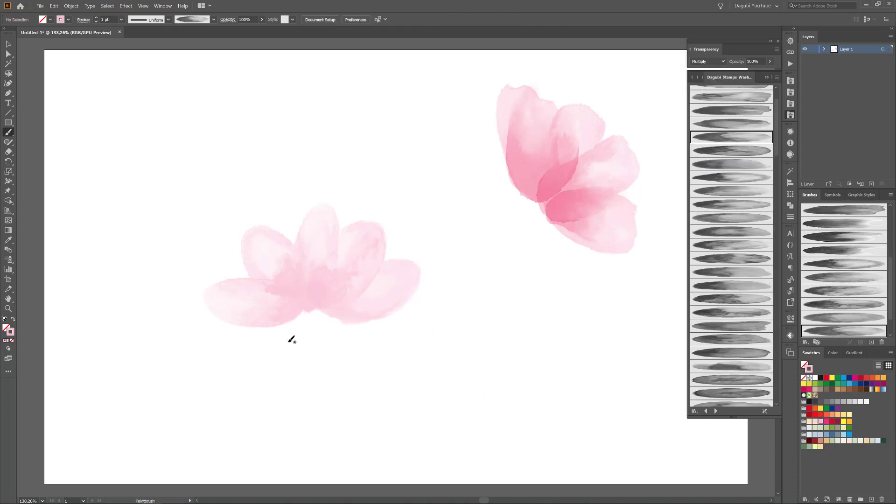
drag(313, 299, 286, 198)
key(ctrl+shift+a)
click(734, 163)
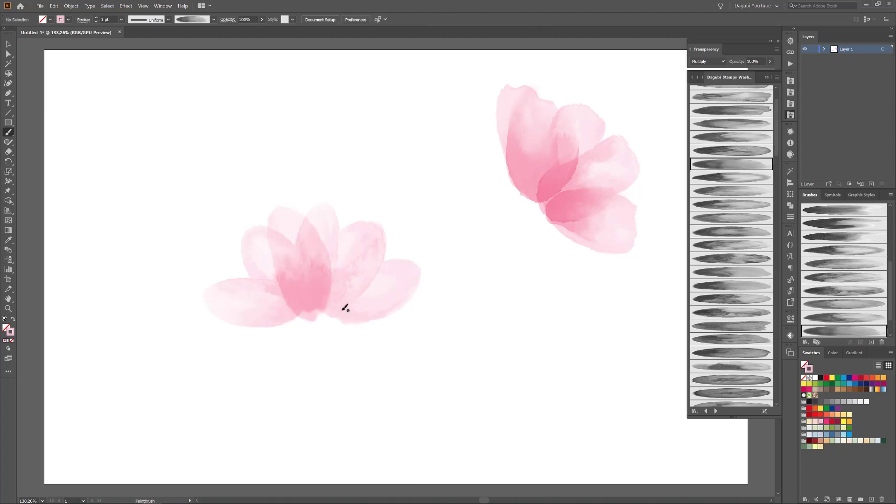
drag(345, 308, 367, 240)
Step: Paint a short wash petal beside the second flower, delete the unwanted trial stroke, and fit the petal over the flower's lower-right side
click(719, 180)
drag(450, 364, 487, 348)
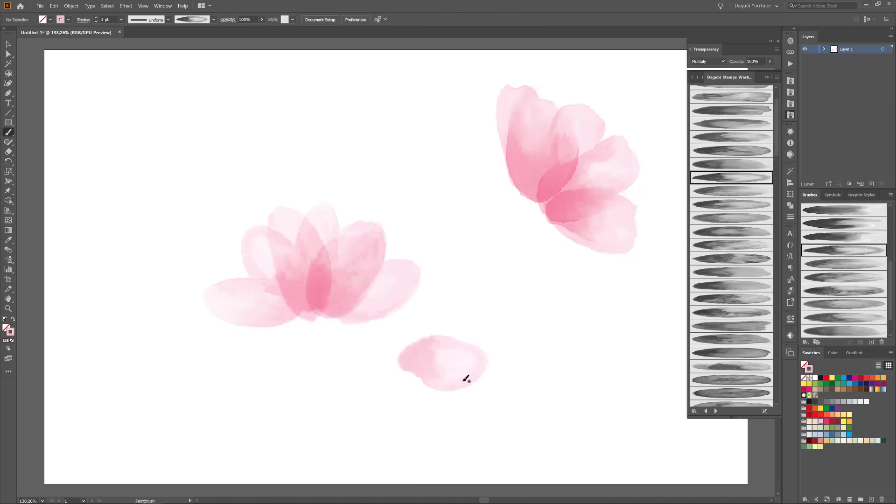
drag(466, 378, 491, 356)
drag(395, 398, 462, 406)
drag(492, 349, 502, 349)
key(Delete)
drag(440, 422, 365, 322)
drag(368, 335, 392, 297)
ctrl+click(503, 353)
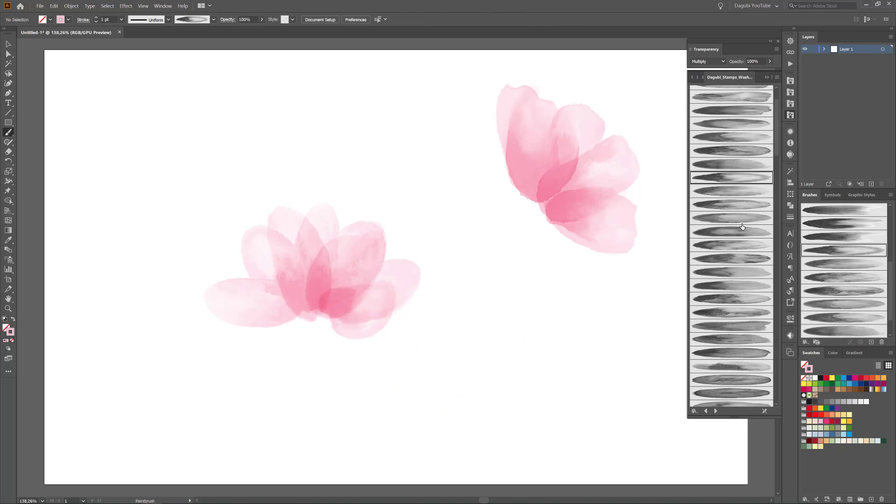
Step: Paint a curved wash petal, fit it over the second flower's lower-left petal, and delete the spare trial petal below
scroll(750, 158, up, 3)
click(743, 146)
drag(343, 373, 343, 374)
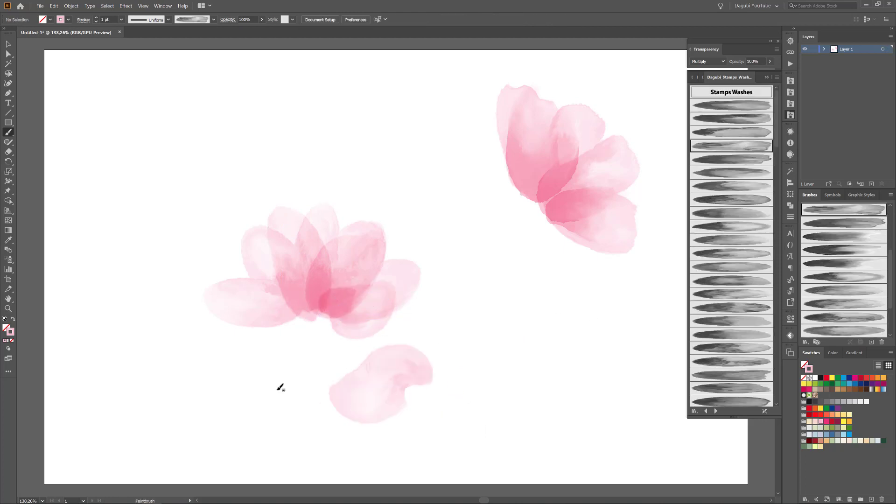
drag(206, 392, 194, 378)
drag(254, 397, 293, 320)
drag(228, 322, 227, 313)
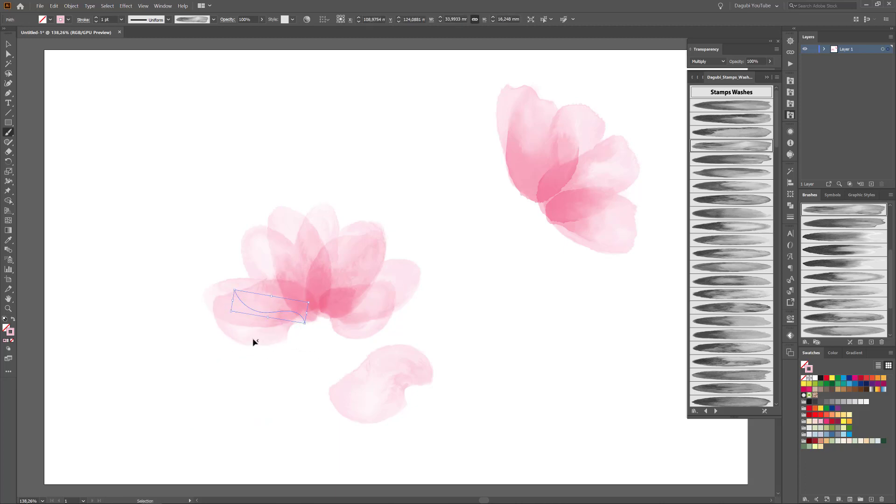
drag(253, 344, 255, 332)
drag(274, 365, 430, 422)
key(Delete)
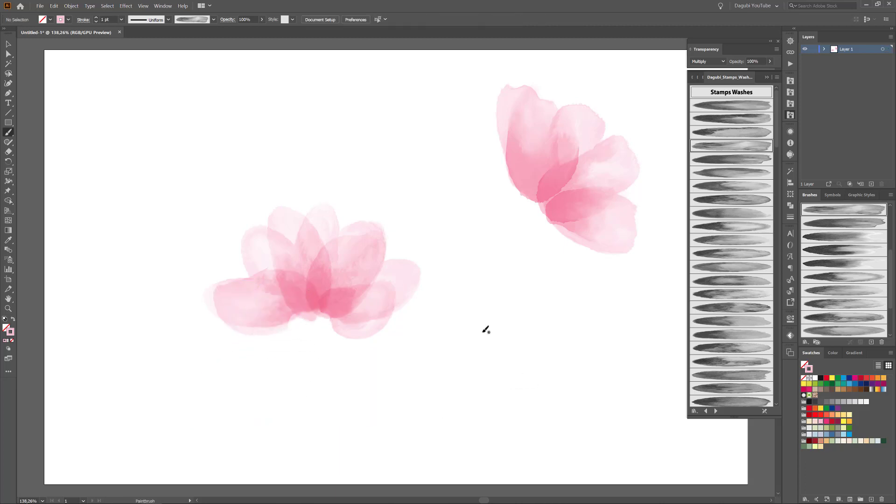
Step: Move the complete second flower to the upper-left area of the artboard
ctrl+click(380, 310)
drag(380, 310, 282, 184)
ctrl+click(477, 363)
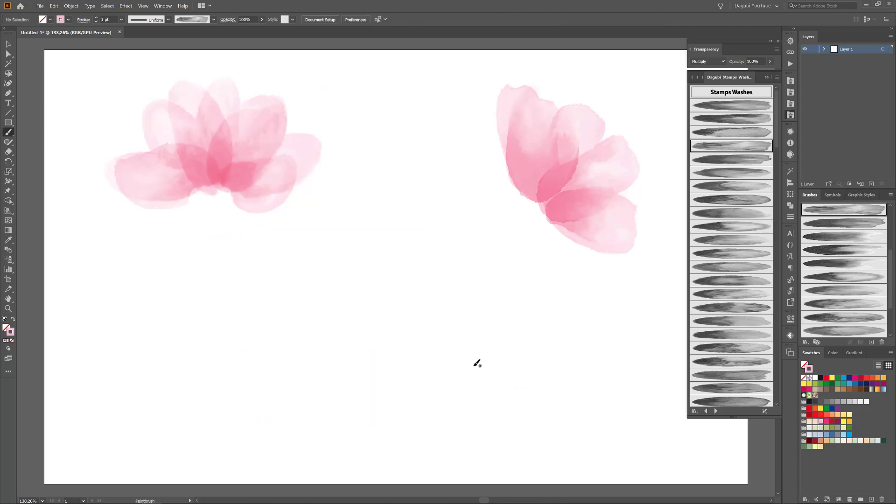
Step: Set the blend mode to Normal and paint one left and two right petals of a third flower in the artboard's lower middle
click(708, 61)
click(705, 69)
click(740, 186)
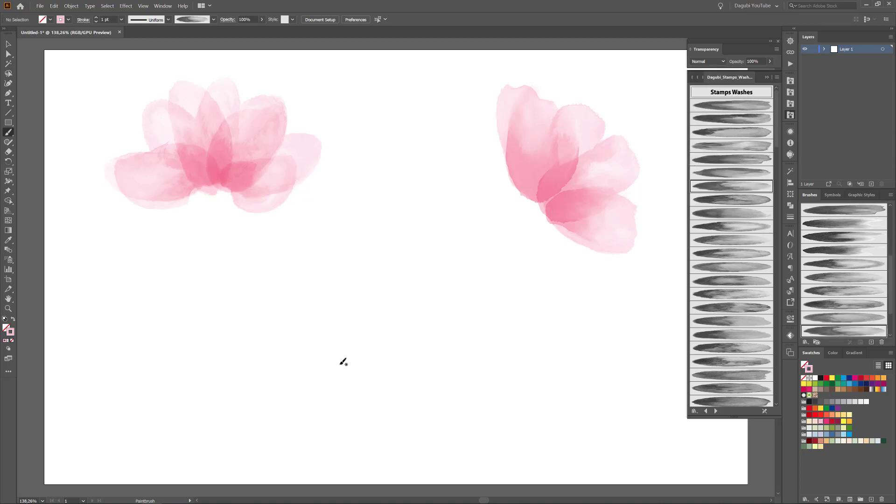
drag(344, 362, 244, 323)
click(739, 173)
drag(419, 378, 468, 355)
drag(432, 400, 414, 391)
ctrl+click(471, 406)
click(732, 185)
drag(344, 367, 422, 314)
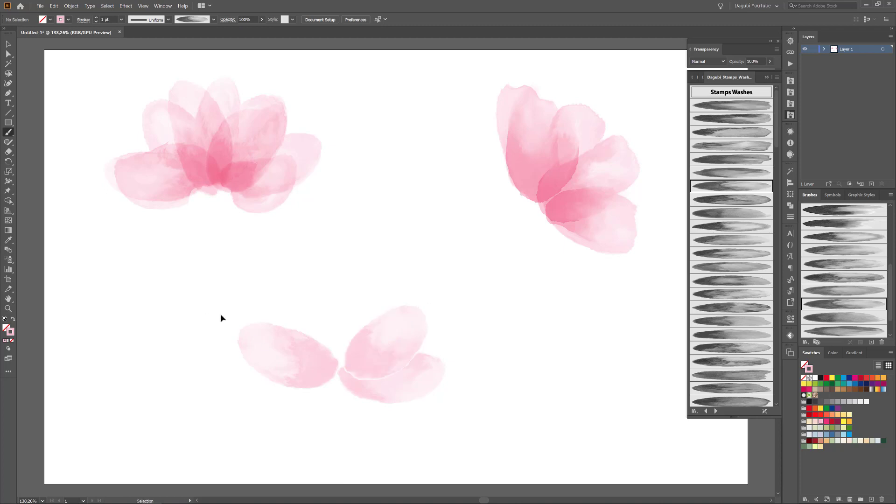
Step: Set the blend mode of the third flower's petals to Darken
drag(221, 315, 411, 374)
click(708, 61)
click(709, 82)
ctrl+click(546, 424)
Step: Paint two upper petals and one lower petal on the third flower, widening the lower petal's stroke to 1.9 pt
click(723, 213)
drag(351, 364, 371, 300)
click(744, 228)
drag(301, 315, 291, 285)
drag(311, 308, 311, 303)
ctrl+click(467, 280)
click(731, 240)
drag(339, 367, 325, 420)
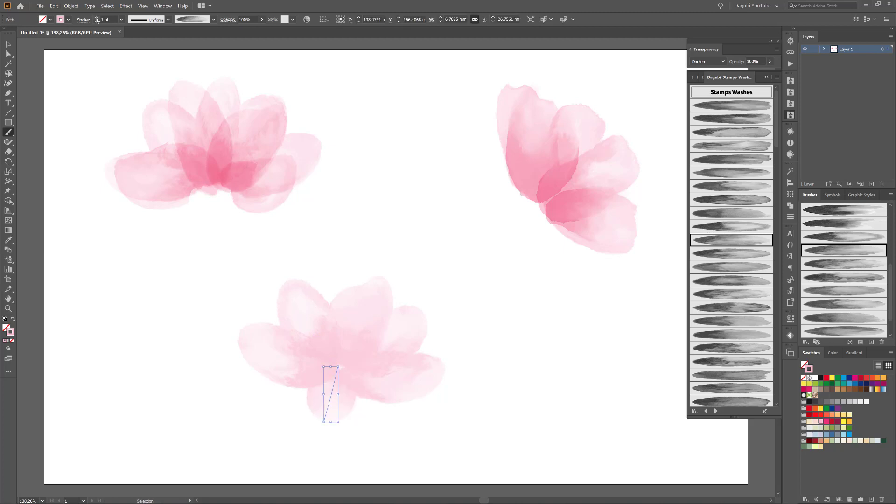
ctrl+click(580, 390)
Step: Paint a central petal on the third flower with a Stamps Washes Gradient brush in Multiply mode
click(716, 411)
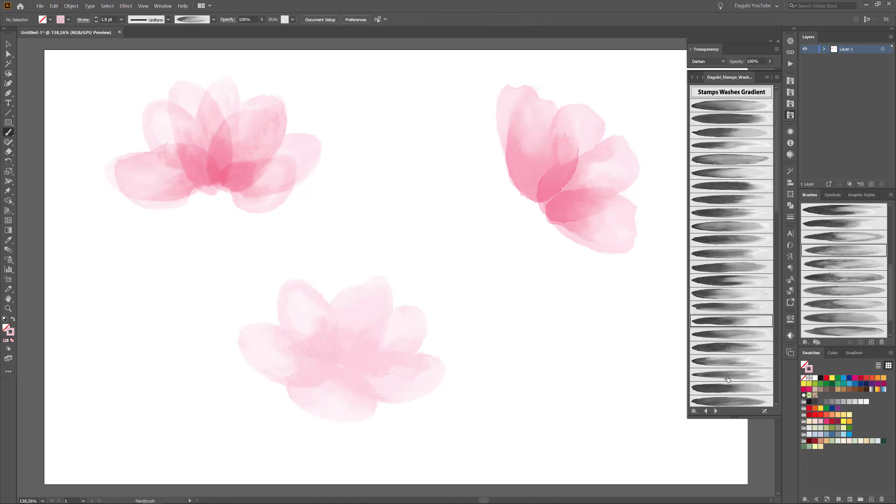
scroll(746, 308, down, 4)
click(721, 189)
click(708, 61)
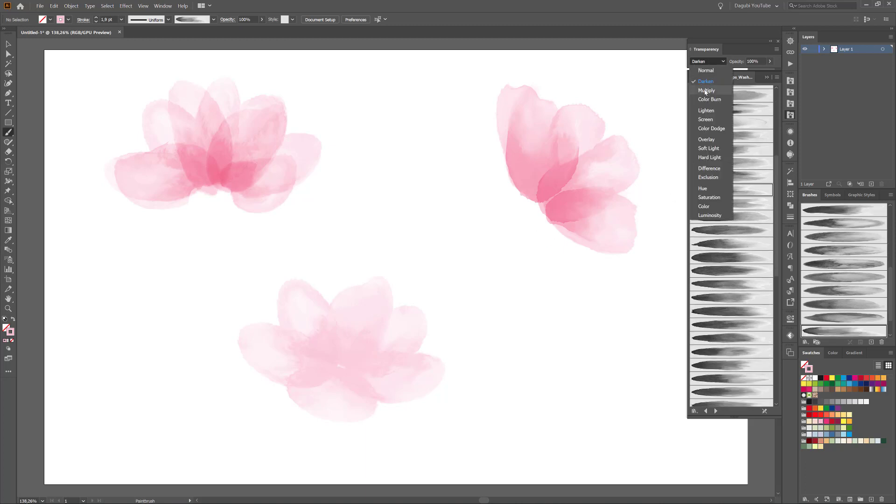
click(705, 91)
drag(346, 362, 361, 301)
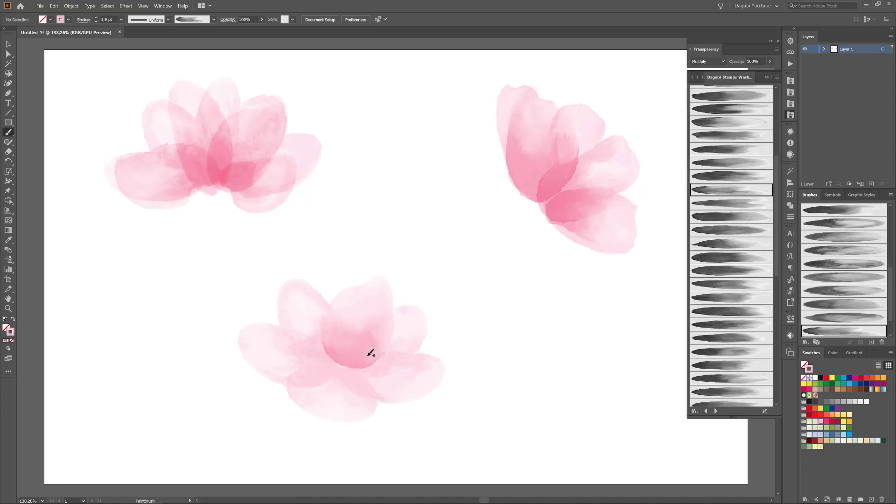
Step: Lighten the central petal's stroke colour to RGB 255, 223, 231 and reduce its stroke to 1.3 pt
click(816, 425)
click(833, 353)
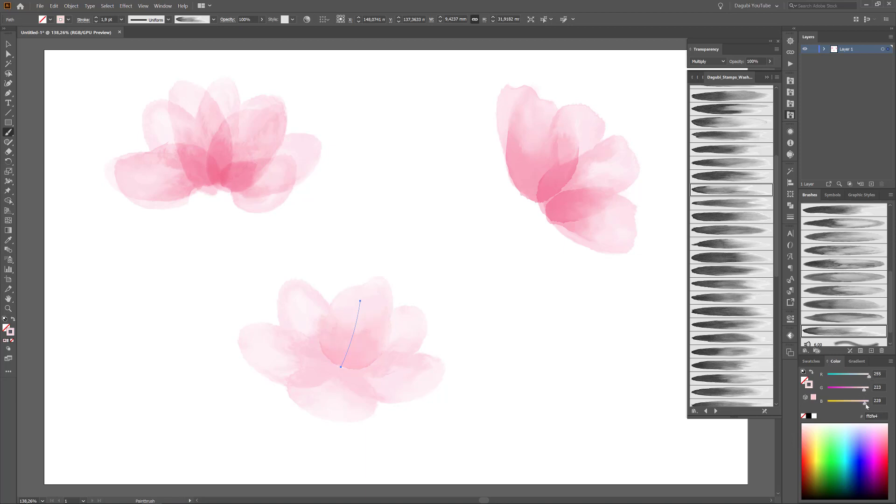
ctrl+click(571, 410)
ctrl+click(341, 365)
scroll(97, 19, down, 7)
click(96, 17)
key(ctrl+shift+a)
Step: Paint light pink gradient washes over the third flower's upper-left and lower petals with different brushes, and nudge the lower one into place
click(743, 122)
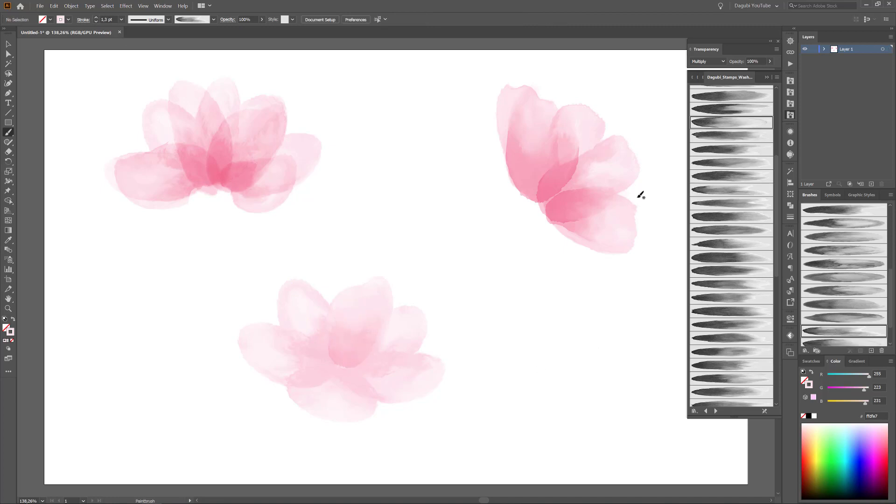
drag(336, 369, 290, 285)
scroll(723, 320, down, 5)
click(726, 324)
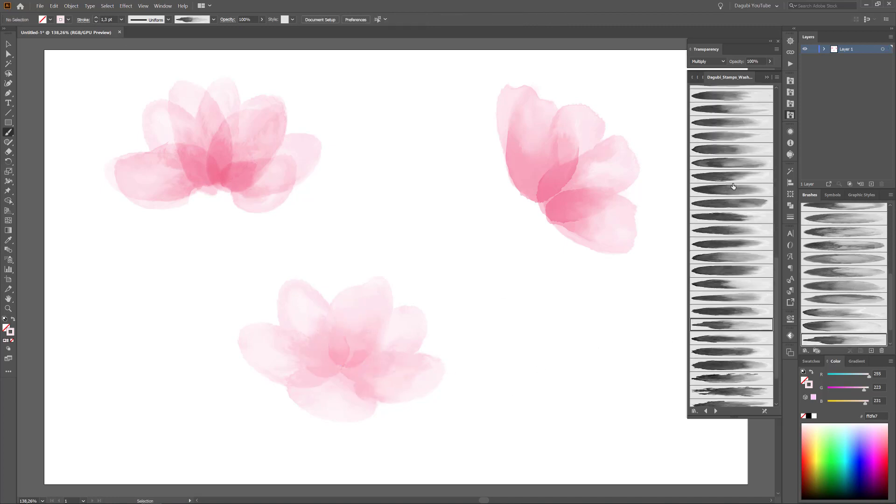
click(731, 136)
drag(342, 367, 331, 412)
drag(342, 381, 340, 388)
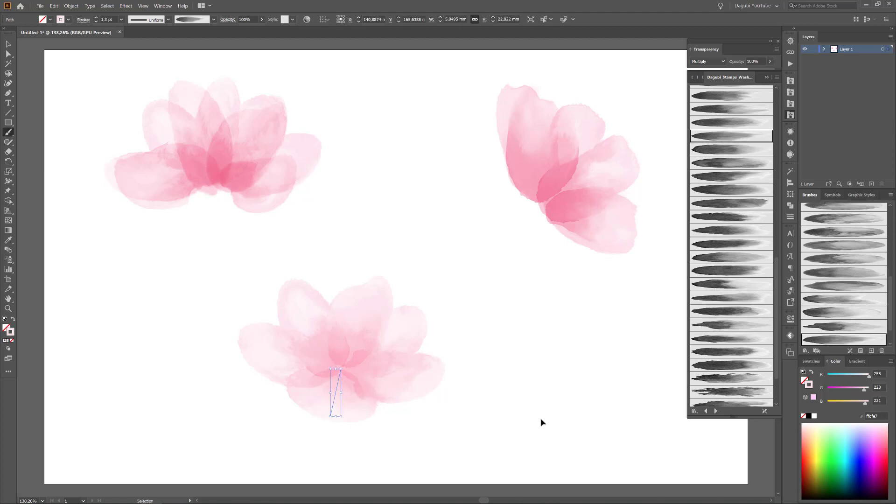
key(ctrl+shift+a)
Step: Choose a pale yellow stroke colour and paint a 1.5 pt gradient wash over the upper-right flower's tall petals
click(811, 360)
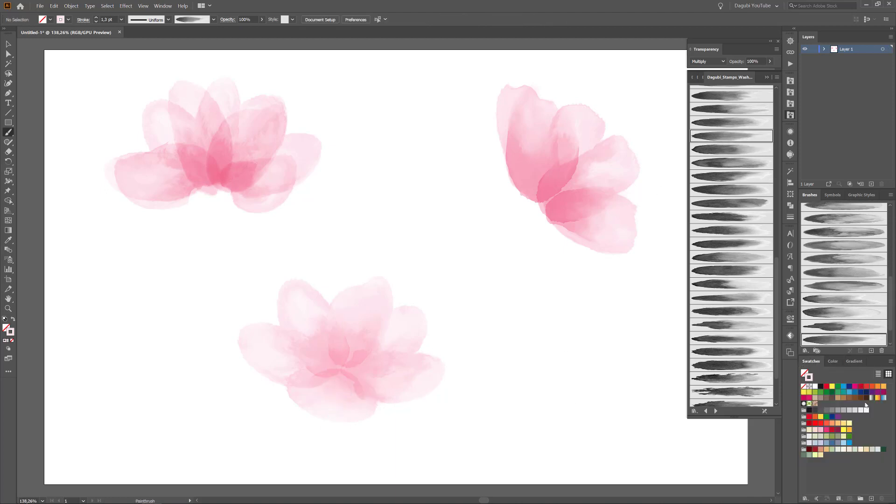
click(849, 423)
scroll(735, 313, up, 10)
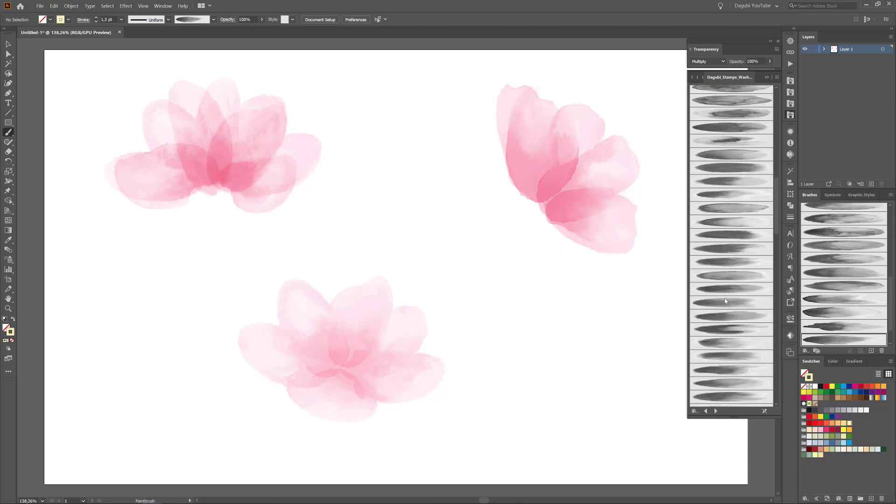
click(725, 344)
ctrl+click(553, 172)
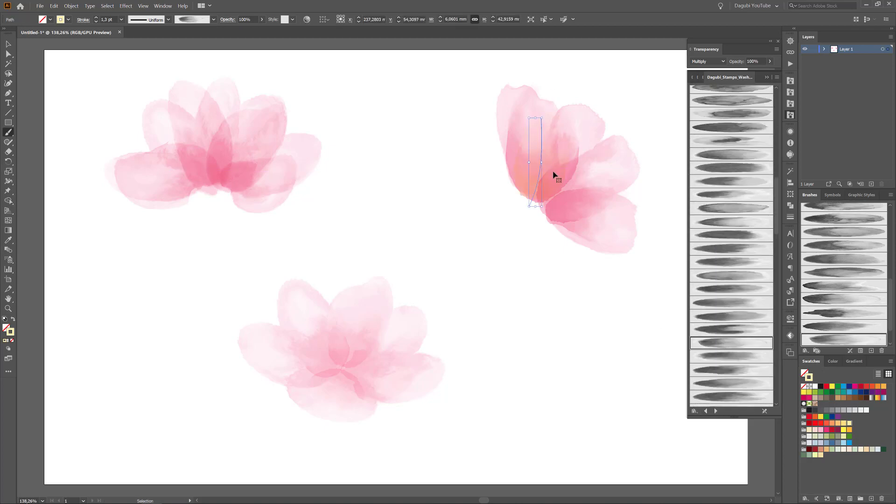
click(97, 18)
ctrl+click(548, 340)
Step: Paint pale yellow washes over the upper-right flower's right petals and the third flower's top petal
drag(616, 154, 537, 208)
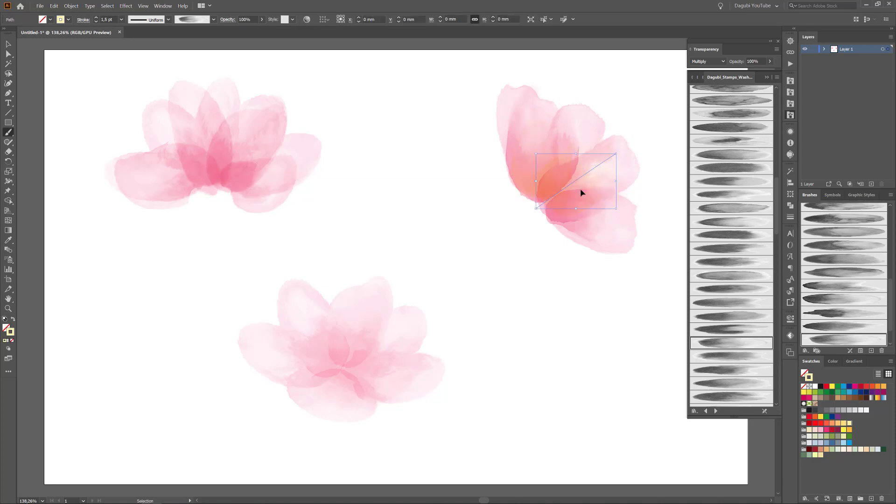
ctrl+click(481, 289)
drag(376, 276, 336, 374)
key(ctrl+shift+a)
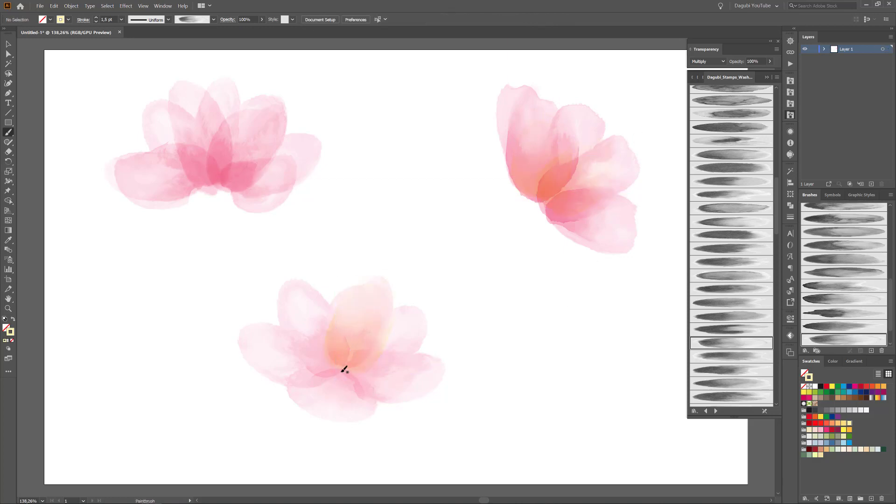
Step: Paint yellow washes over the upper-right flower's lower petal and the upper-left flower's left petal with another gradient brush, using a 1.3 pt stroke
click(737, 369)
drag(649, 237, 653, 236)
click(95, 22)
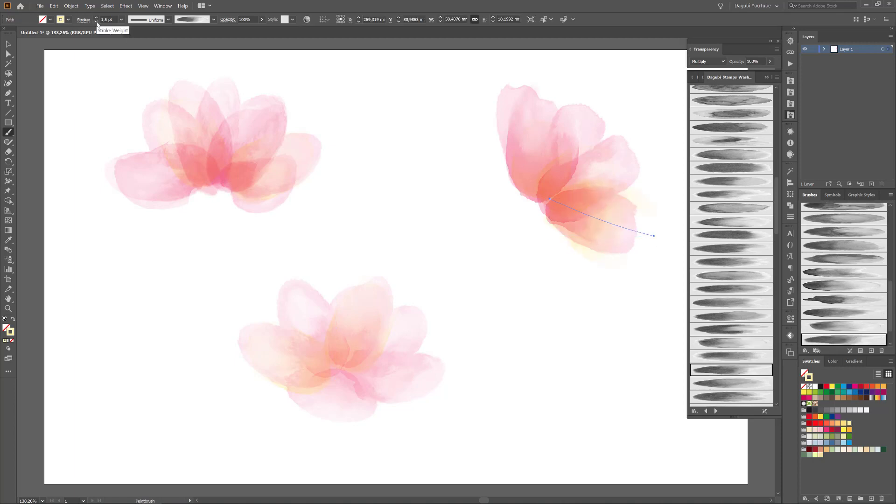
key(ctrl+shift+a)
drag(212, 183, 96, 156)
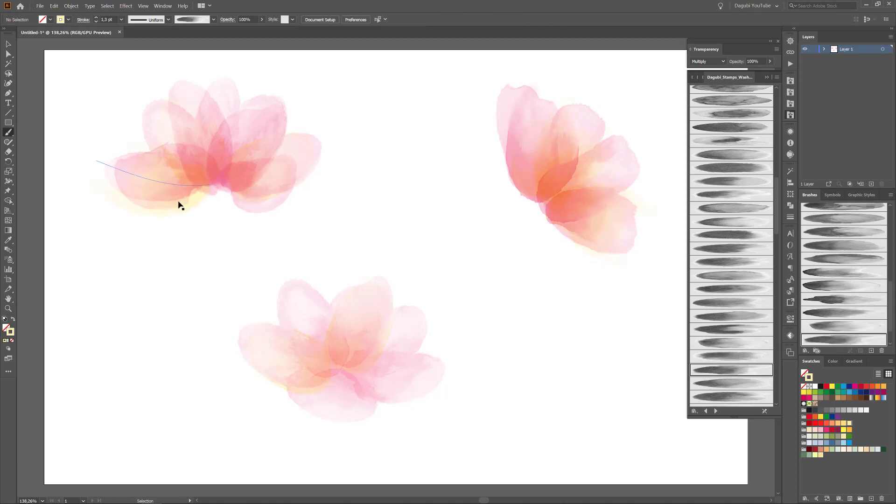
Step: Paint pale yellow washes over the third flower's right petal and its upper-left petal
drag(345, 366, 446, 376)
key(ctrl+shift+a)
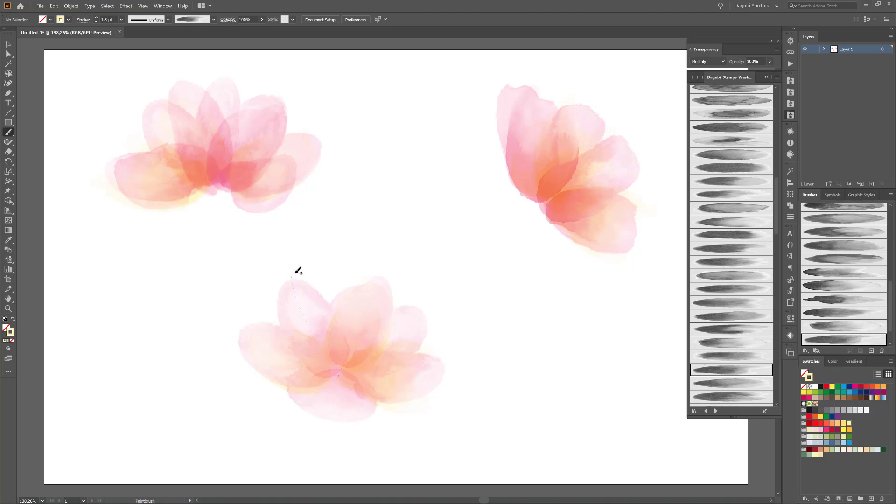
drag(295, 274, 296, 274)
key(ctrl+shift+a)
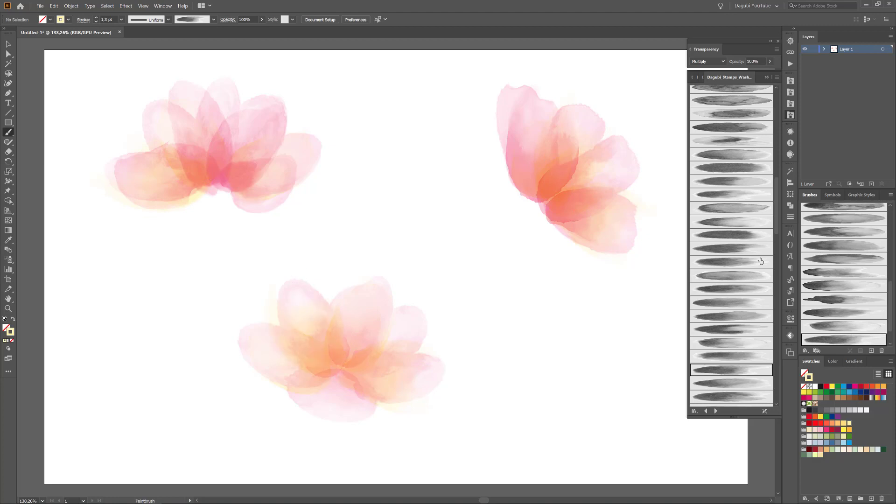
Step: With brush Stamps_Washes_044, a 2 pt stroke and pink #ffd3d1, paint washes near the centres of all three flowers
click(834, 361)
click(732, 194)
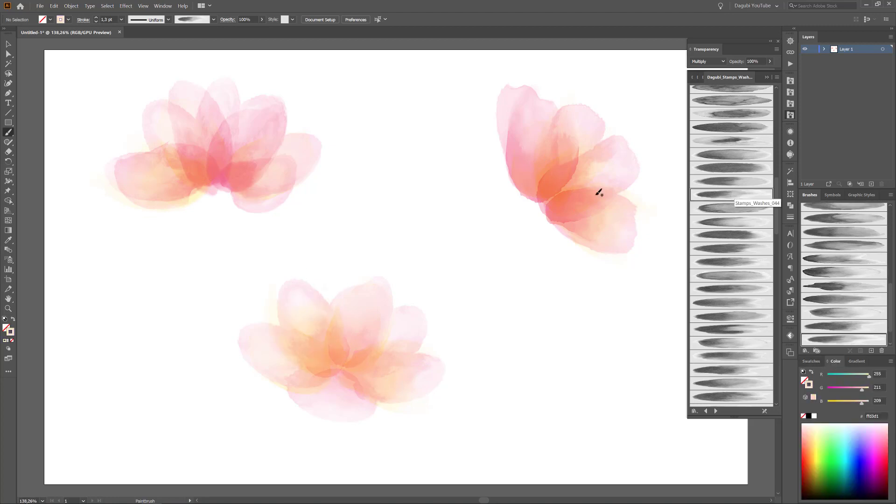
drag(527, 93, 545, 203)
ctrl+click(441, 213)
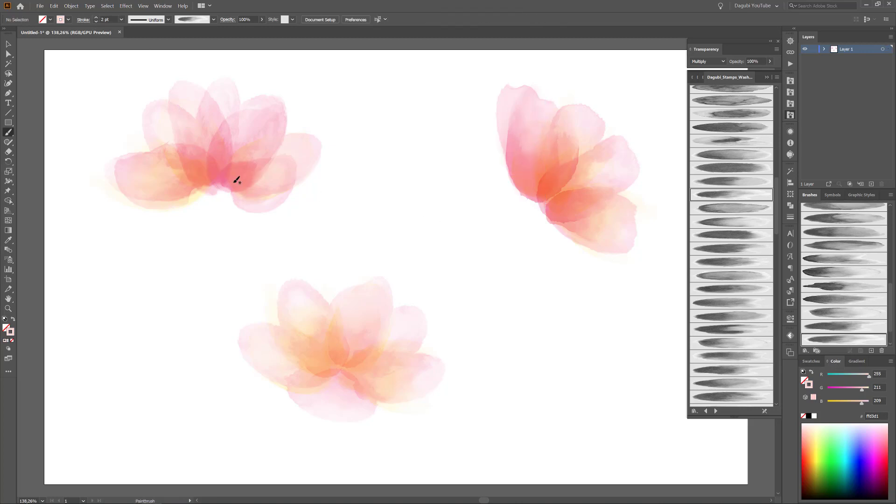
mouse_move(221, 187)
mouse_down()
mouse_move(249, 86)
mouse_move(286, 152)
mouse_up()
mouse_move(345, 369)
mouse_down()
mouse_move(382, 332)
mouse_move(370, 371)
mouse_move(382, 372)
mouse_move(317, 340)
mouse_move(332, 402)
mouse_up()
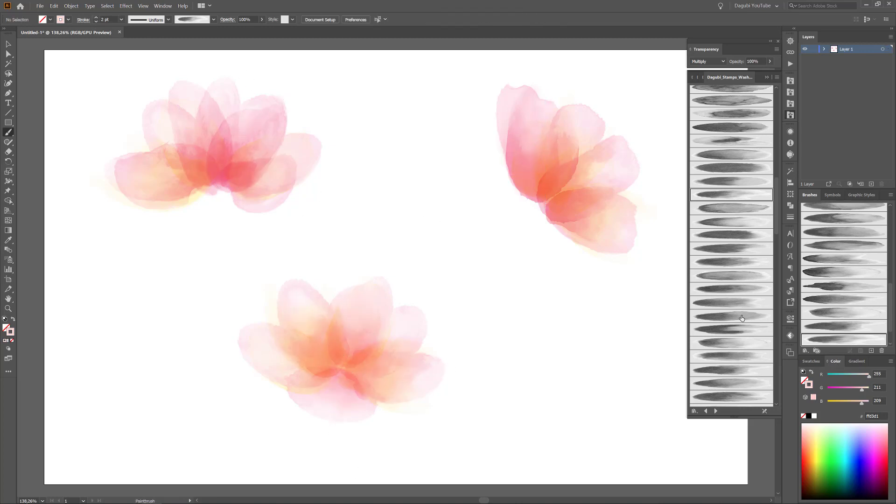
Step: Paint darker pink (RGB 242, 190, 198) washes over the third flower's right, left and upper-left petals, swapping the last stroke's wash brush
click(724, 330)
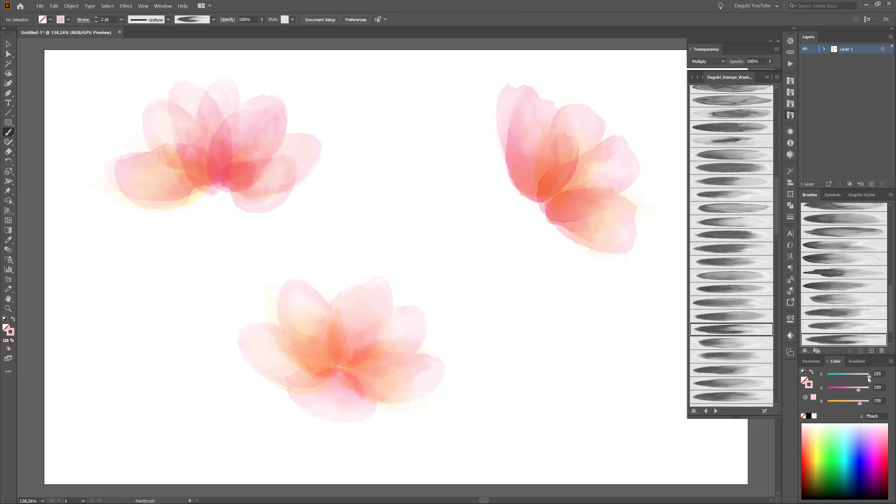
mouse_move(343, 361)
mouse_down()
mouse_move(383, 301)
mouse_move(397, 353)
mouse_up()
drag(331, 376, 253, 329)
drag(350, 356, 261, 304)
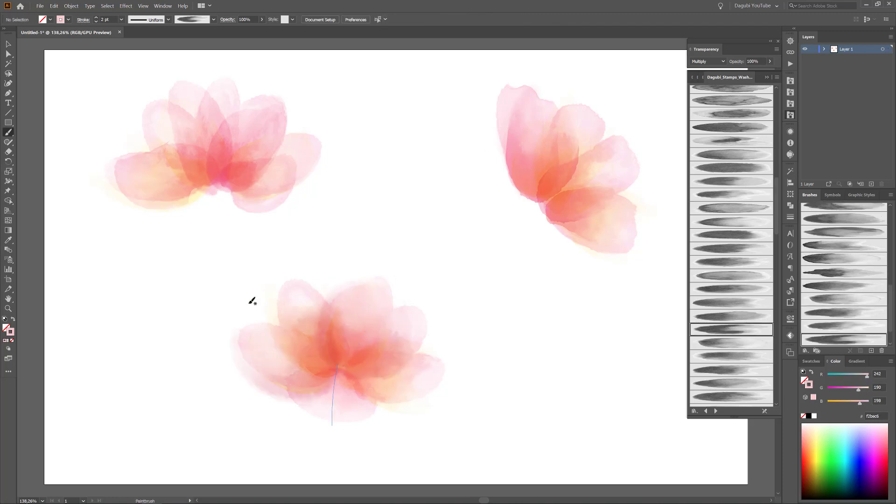
click(742, 222)
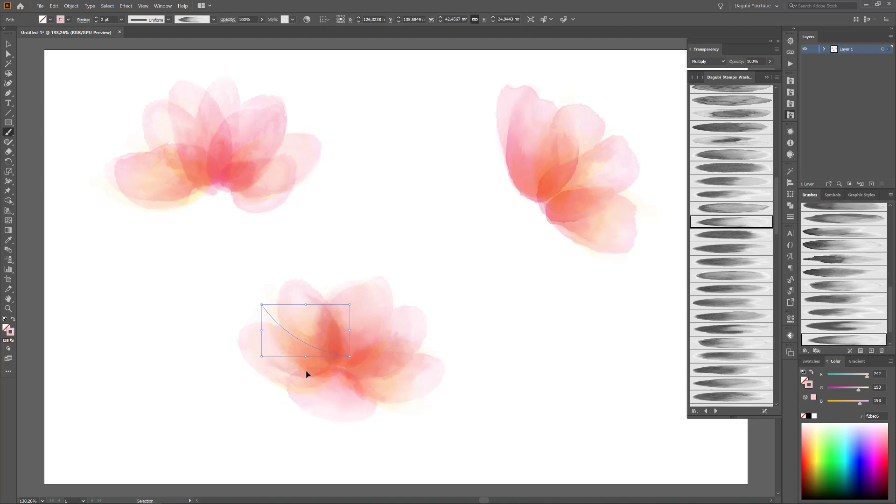
drag(308, 378, 312, 376)
click(733, 355)
ctrl+click(496, 396)
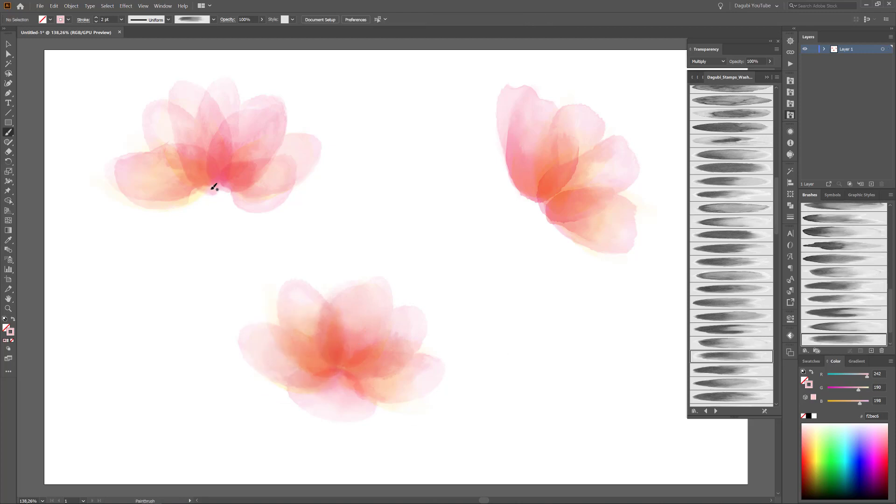
Step: Paint pink washes over the upper-left flower's centre, right and left petals and the upper-right flower's middle, nudging the strokes into place
drag(211, 190, 211, 97)
drag(254, 174, 306, 136)
drag(267, 167, 269, 164)
ctrl+click(328, 215)
drag(208, 172, 104, 141)
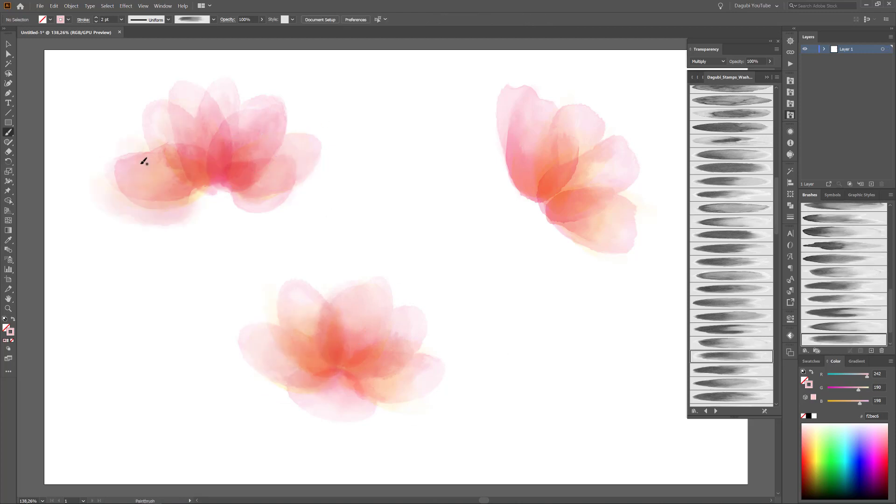
drag(166, 204, 167, 202)
ctrl+click(565, 275)
drag(591, 150, 566, 198)
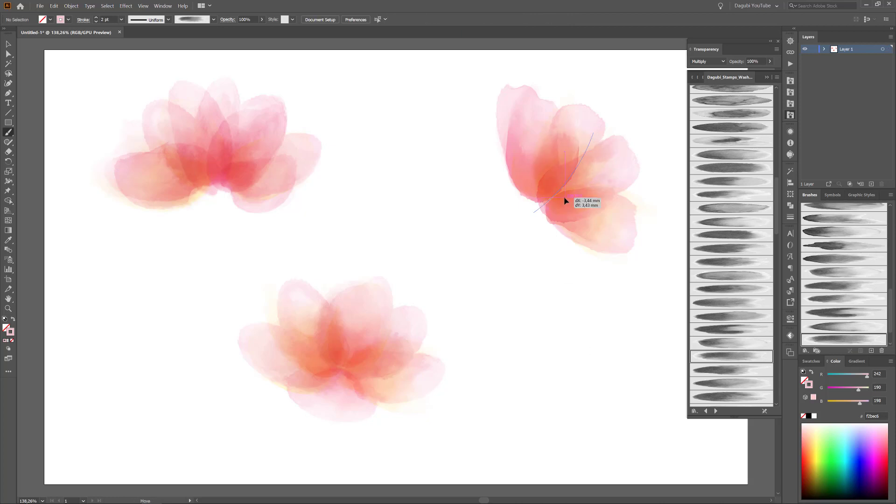
ctrl+click(622, 362)
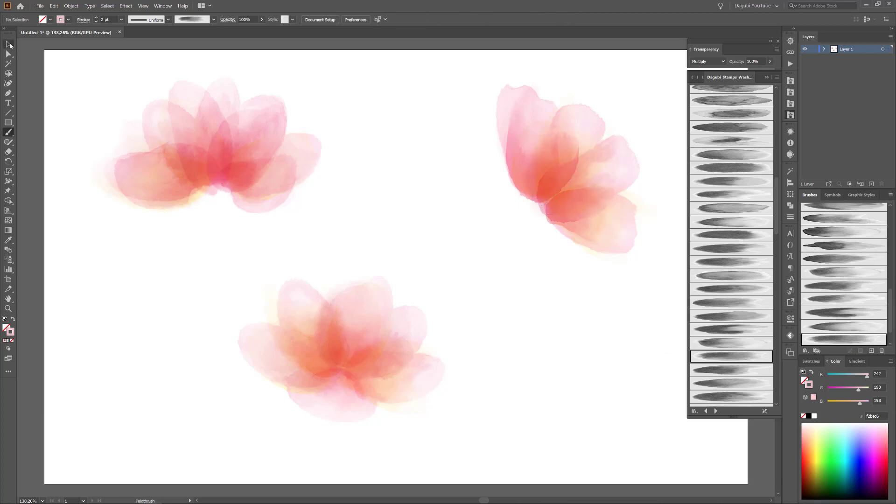
Step: Select the whole third flower and move it up and to the right
drag(458, 447, 202, 329)
drag(355, 348, 407, 328)
click(594, 410)
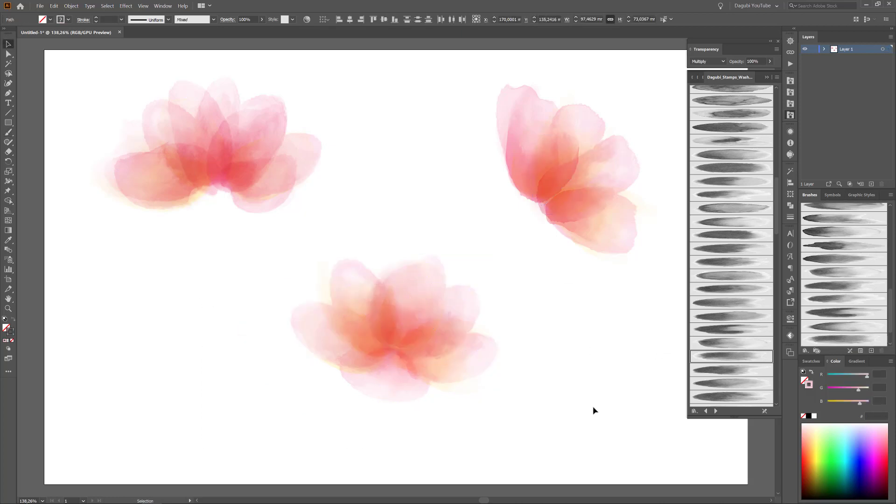
Step: Paint a vertical black splatter stroke about 42 mm long beside the third flower with a watercolor splatter brush and expand its appearance
click(790, 80)
scroll(747, 290, down, 5)
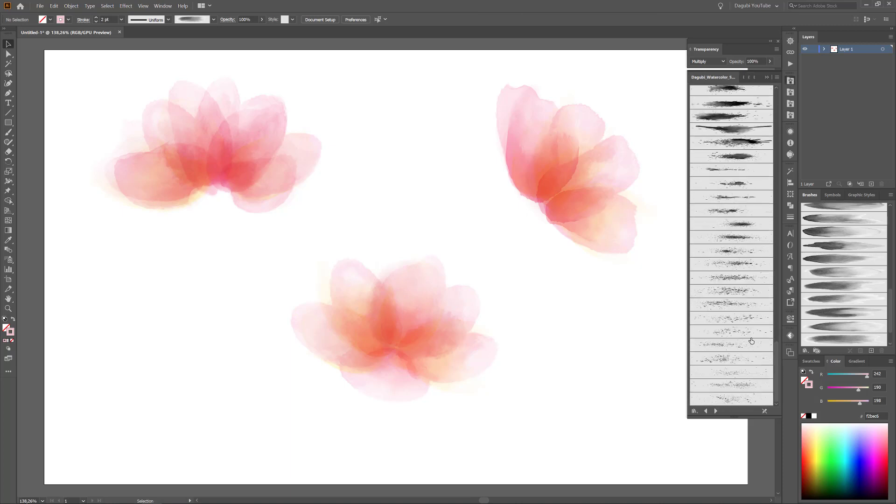
click(728, 291)
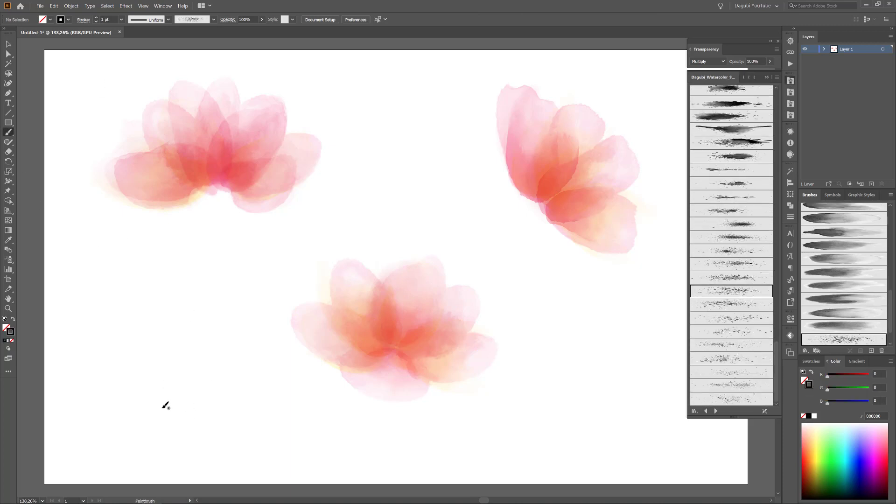
drag(163, 407, 162, 325)
ctrl+click(168, 345)
click(71, 5)
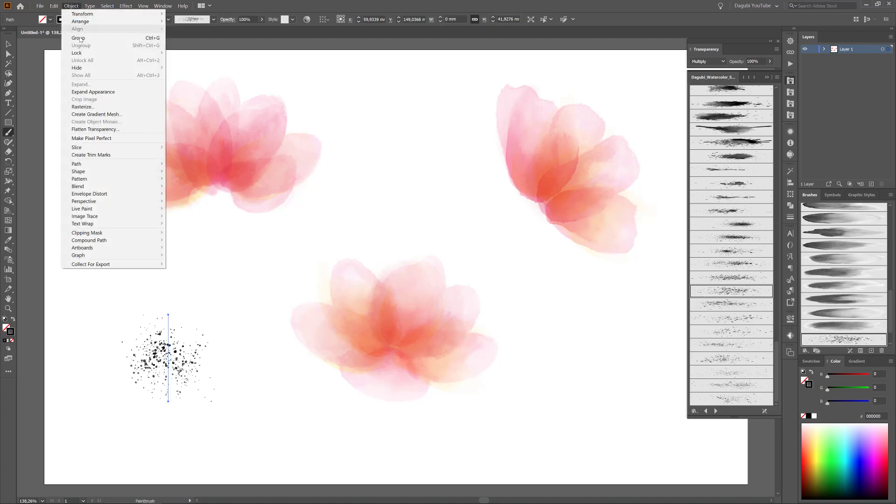
click(88, 92)
Step: Lasso the lower-right cluster of splatter dots and save it as a new art brush
drag(146, 375, 242, 376)
drag(242, 375, 358, 306)
scroll(149, 352, up, 1)
click(8, 73)
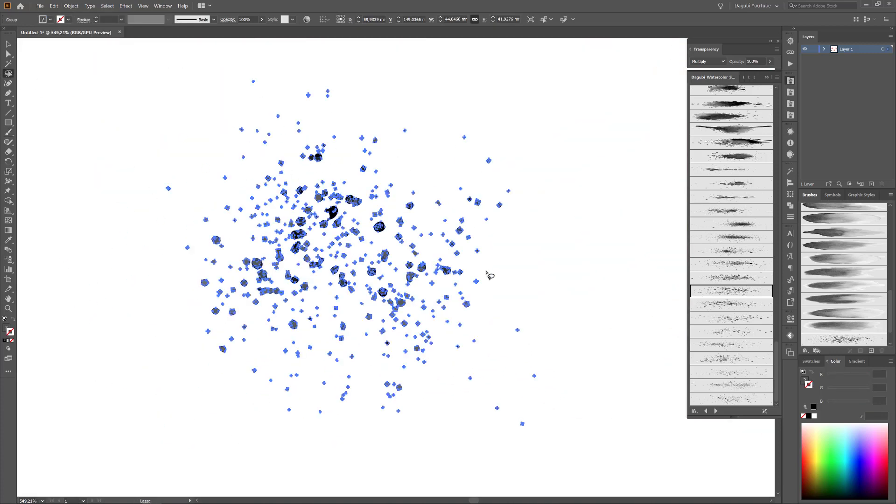
drag(466, 352, 487, 270)
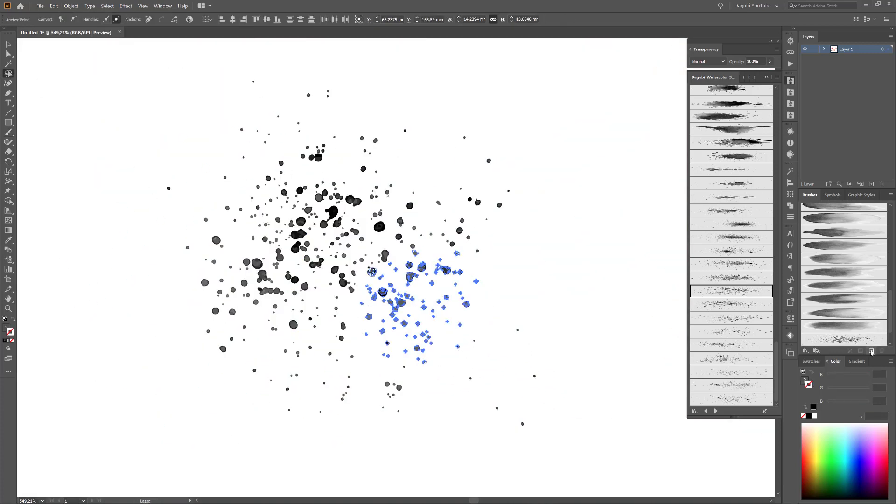
click(871, 353)
click(678, 255)
click(761, 299)
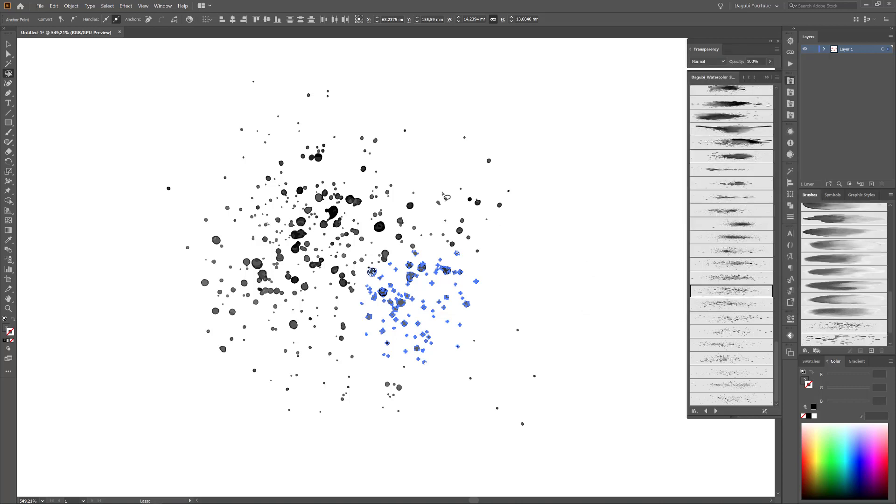
Step: Lasso the upper-middle cluster of splatter dots and save it as a new art brush with Tints colorization
drag(434, 185, 430, 180)
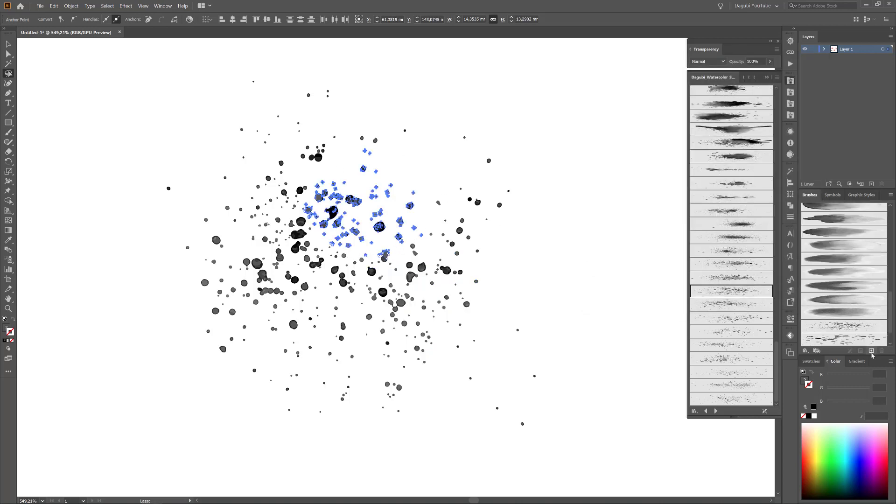
click(872, 350)
click(656, 197)
click(668, 255)
click(776, 216)
click(757, 235)
click(763, 297)
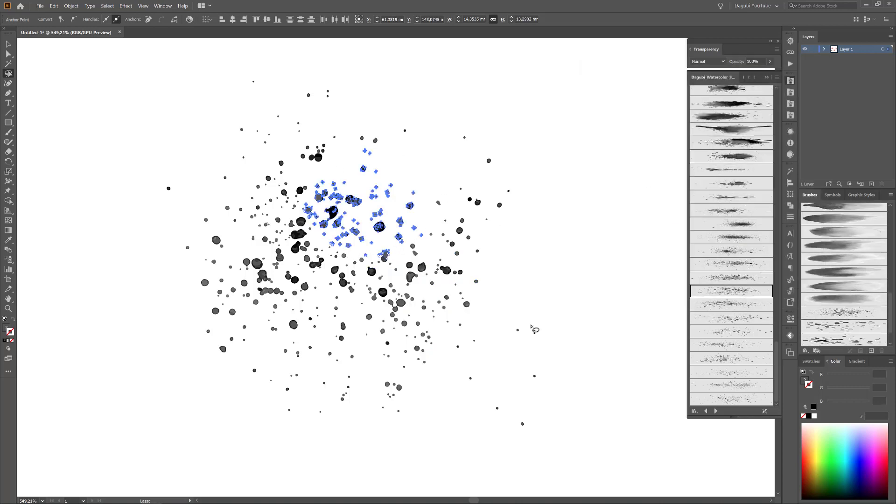
Step: Lasso the lower-left cluster of splatter dots and save it as a proportionally scaled art brush with Tints colorization
drag(272, 342, 261, 321)
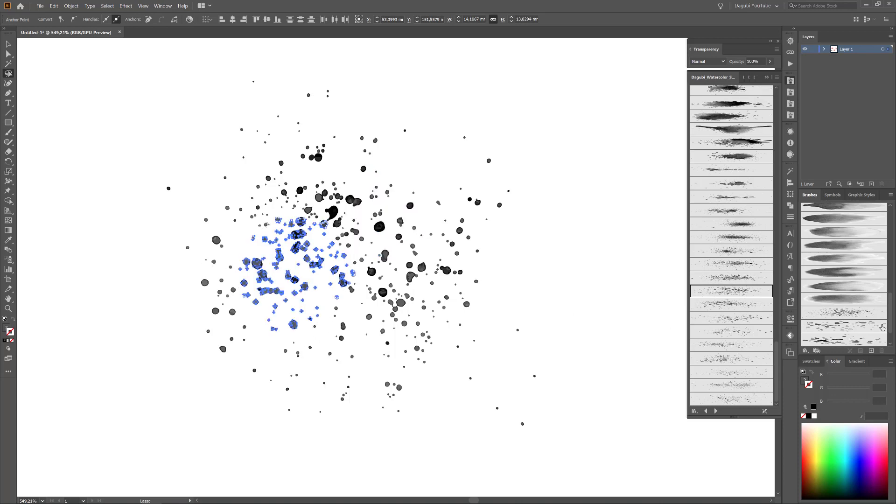
click(871, 350)
click(656, 197)
click(668, 255)
click(593, 118)
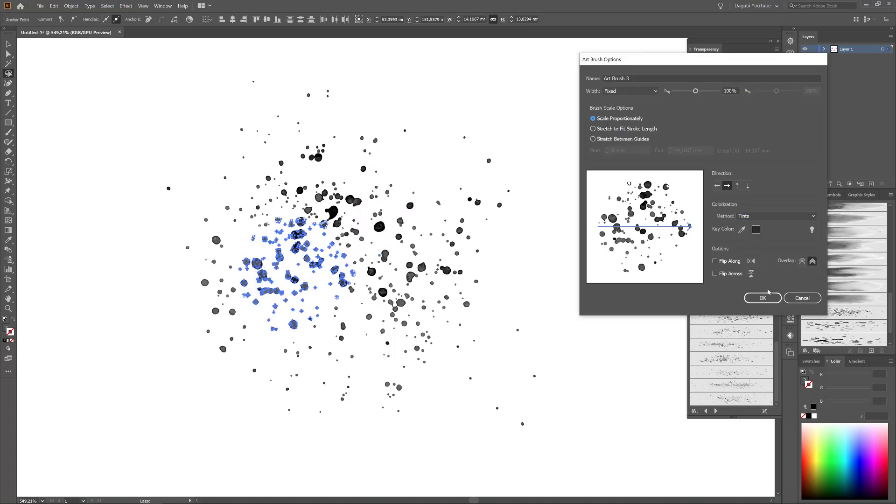
click(763, 298)
Step: Set the other two new splatter art brushes to scale proportionally
ctrl+click(662, 296)
double_click(843, 326)
click(594, 118)
click(762, 297)
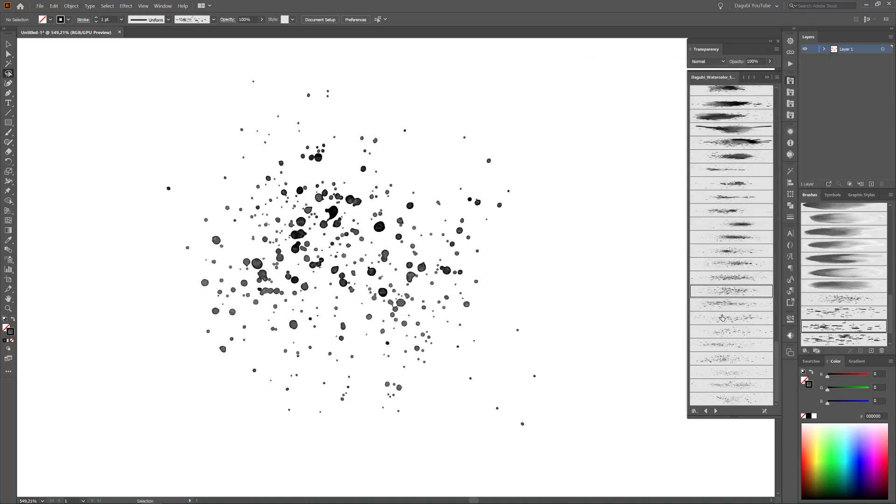
double_click(843, 313)
click(593, 118)
click(762, 298)
Step: Cut the expanded black splatter from the page and fit the artboard in view
scroll(468, 266, down, 2)
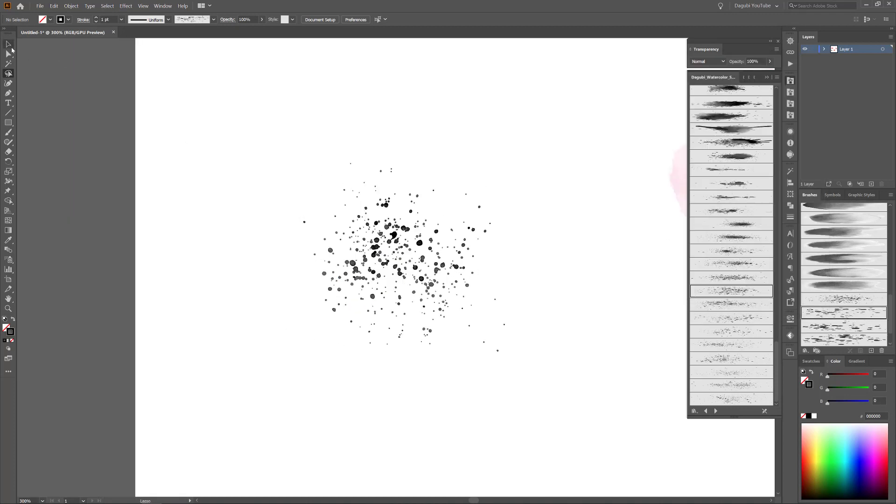
click(8, 44)
click(479, 206)
click(54, 6)
click(63, 31)
key(ctrl+0)
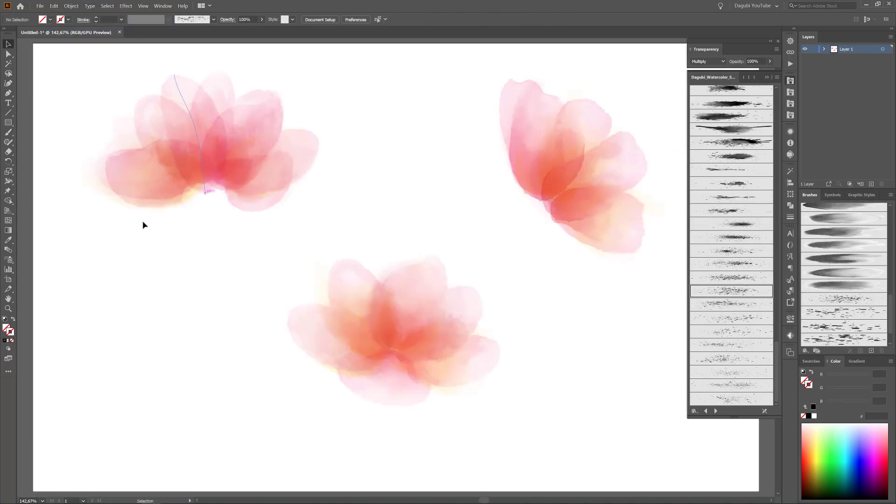
Step: Paint a splatter stroke about 31 mm long on the upper-right flower's centre with a new splatter brush, coloured R=255 G=153 B=90
key(b)
click(850, 314)
click(811, 361)
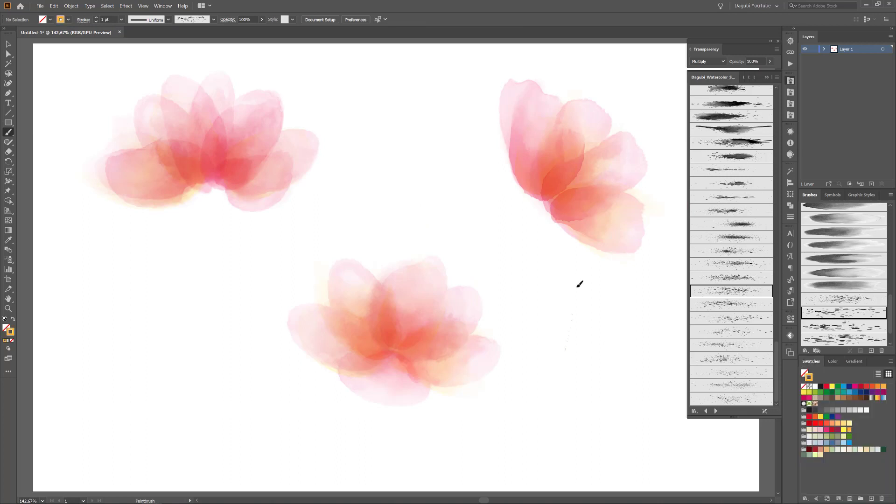
mouse_move(579, 284)
mouse_down()
mouse_move(579, 334)
mouse_move(587, 176)
mouse_up()
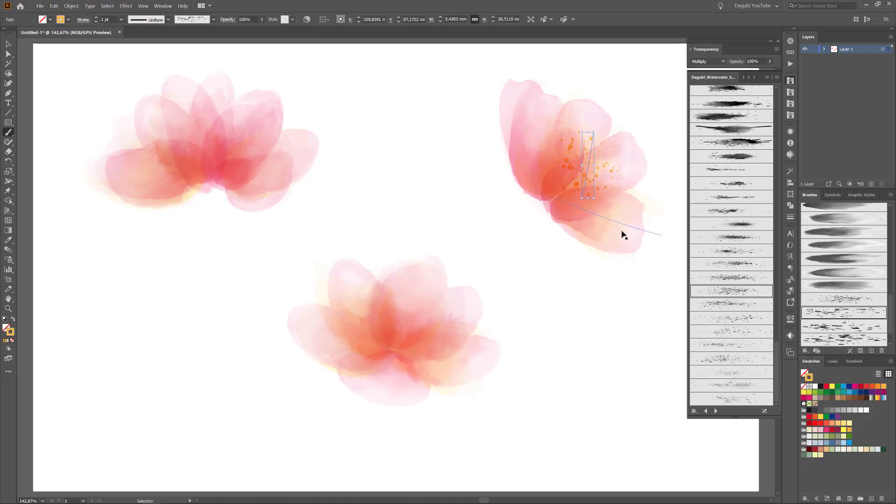
click(833, 424)
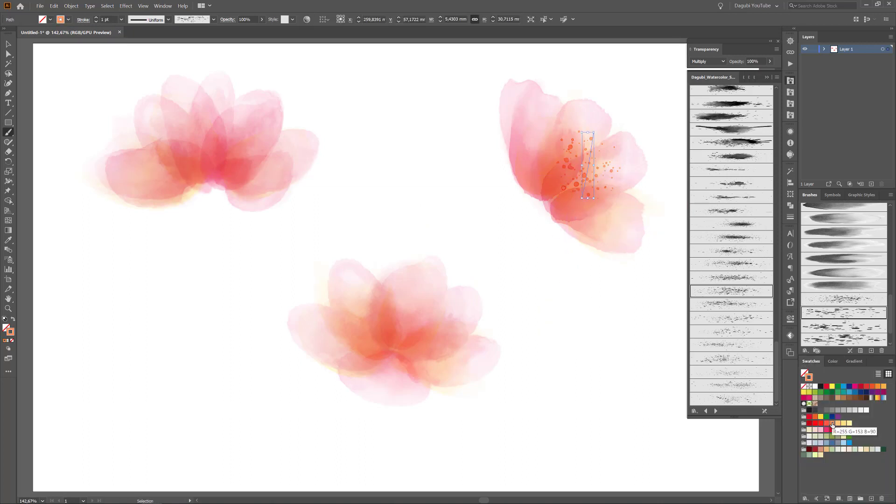
ctrl+click(655, 376)
Step: Paint a yellow-orange splatter stroke about 26 mm long over the third flower's centre with another new splatter brush
click(837, 330)
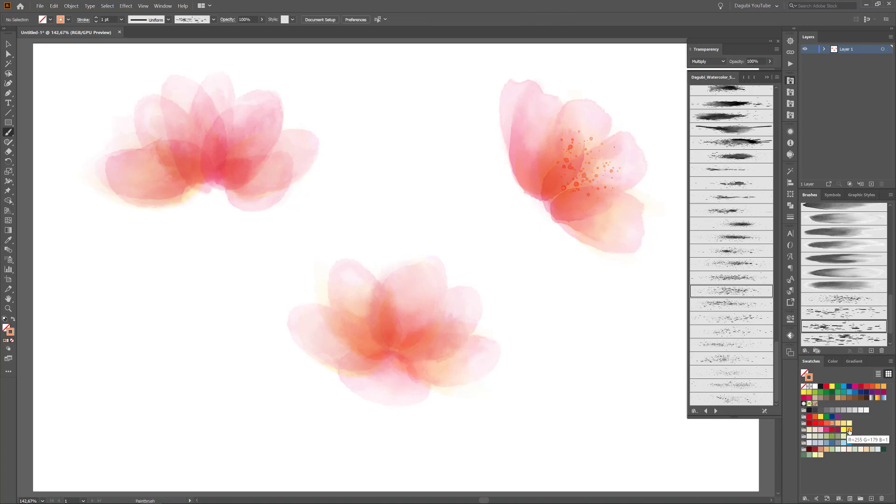
ctrl+click(409, 323)
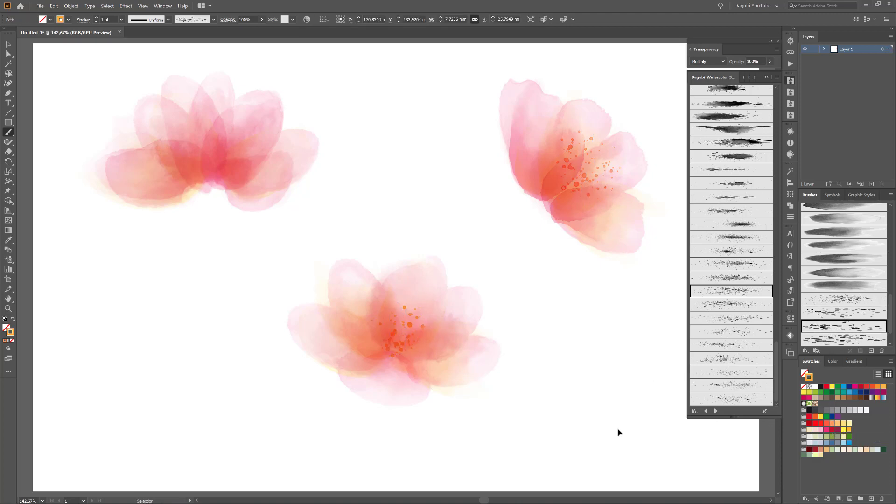
ctrl+click(619, 432)
Step: Paint yellow-orange splatter over the upper-left flower's centre, replacing the first attempt with a stroke from a different new splatter brush
click(843, 312)
drag(214, 150, 224, 79)
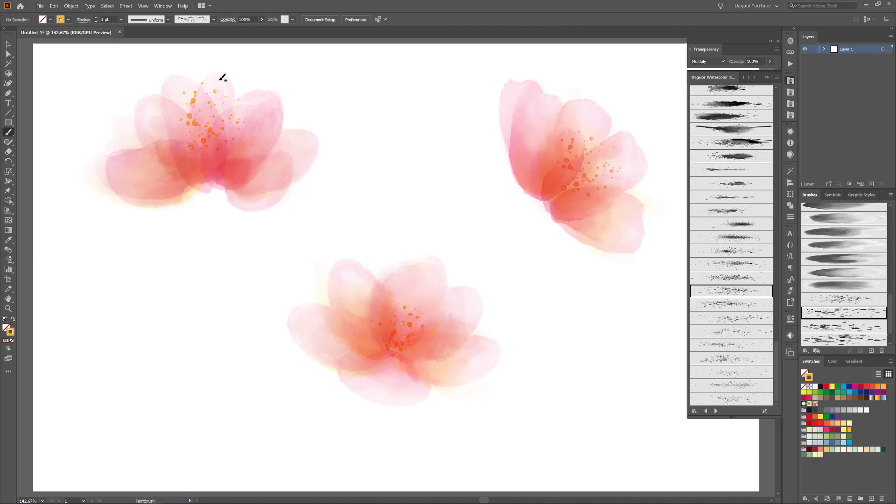
ctrl+click(203, 141)
click(828, 340)
key(Delete)
drag(210, 152, 211, 98)
ctrl+click(406, 168)
Step: Expand the appearance of all the flowers' petal brush strokes on Layer 1, leaving the three splatter strokes out of the selection
click(825, 49)
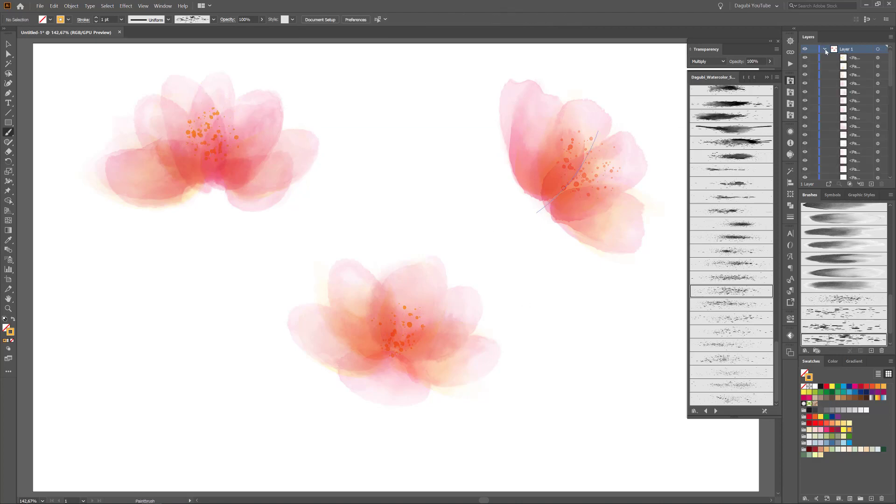
click(108, 6)
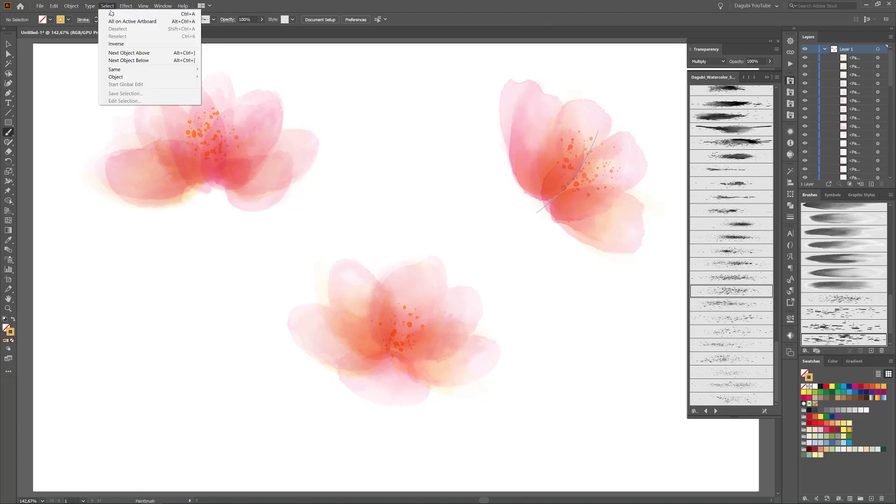
click(115, 13)
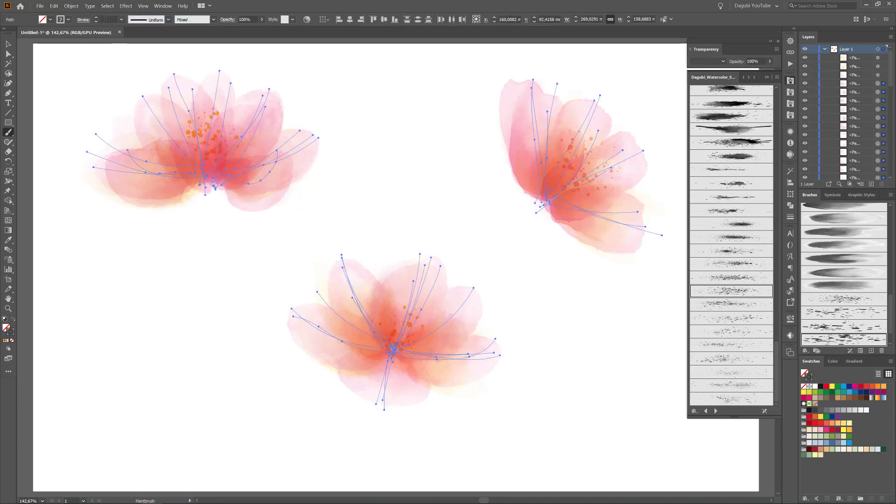
click(71, 5)
click(94, 91)
Step: Hide the selection edges and recolor the expanded petals toward magenta pink, setting the base colour's hue to 338° in Recolor Artwork
click(107, 5)
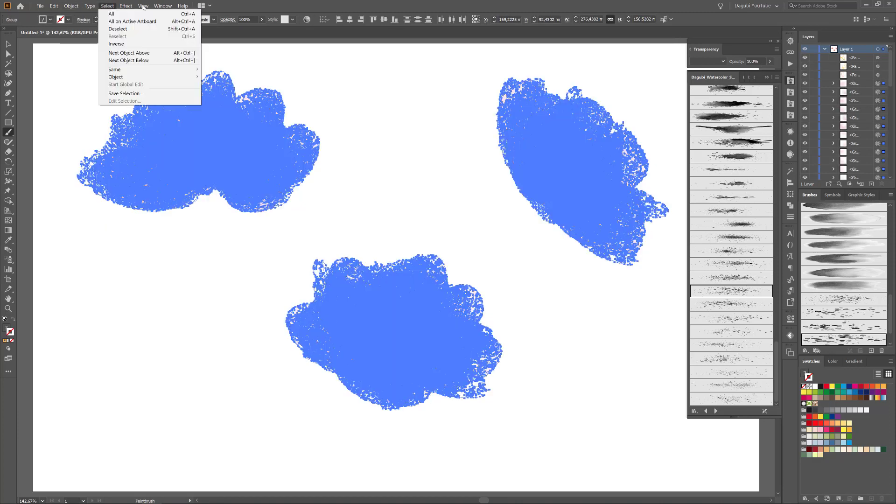
mouse_move(143, 7)
click(161, 144)
click(307, 20)
click(675, 116)
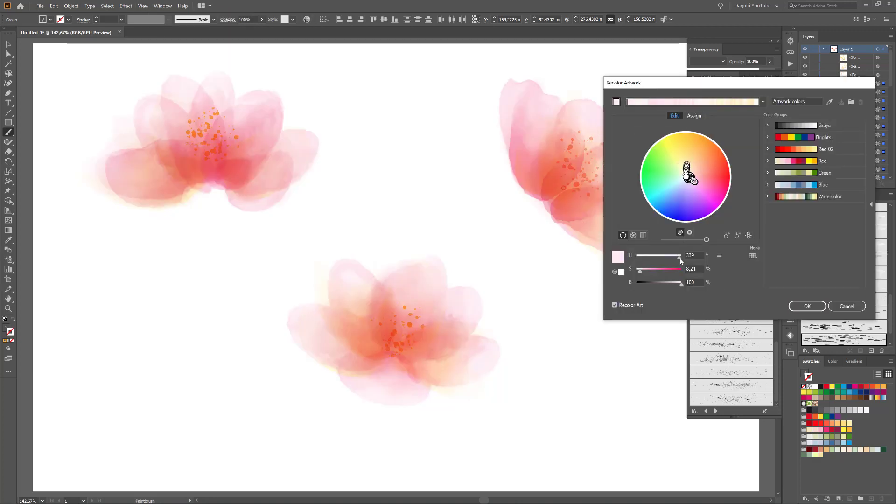
drag(678, 258, 680, 261)
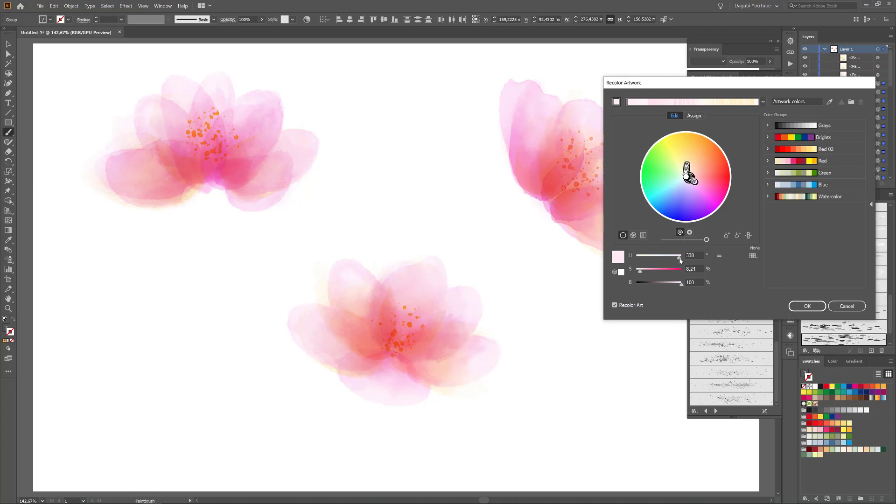
click(807, 306)
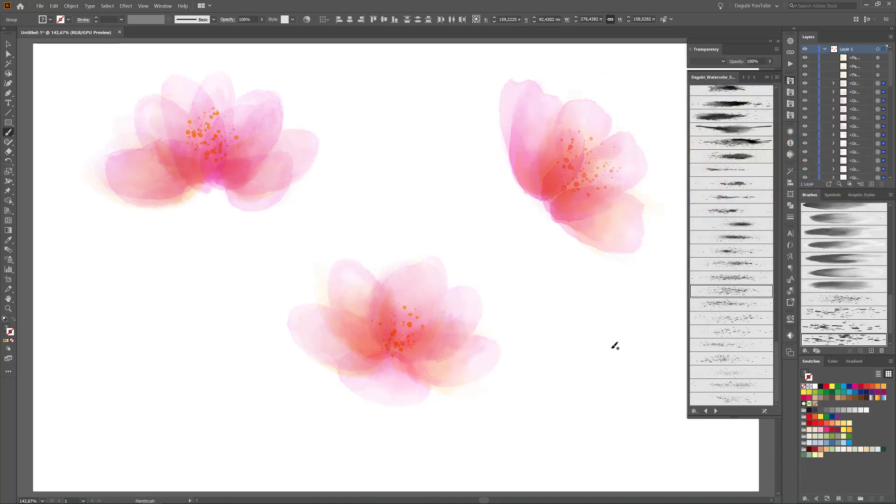
Step: Group each of the three flowers together with its splatter centre as a separate group
key(v)
drag(484, 59, 677, 269)
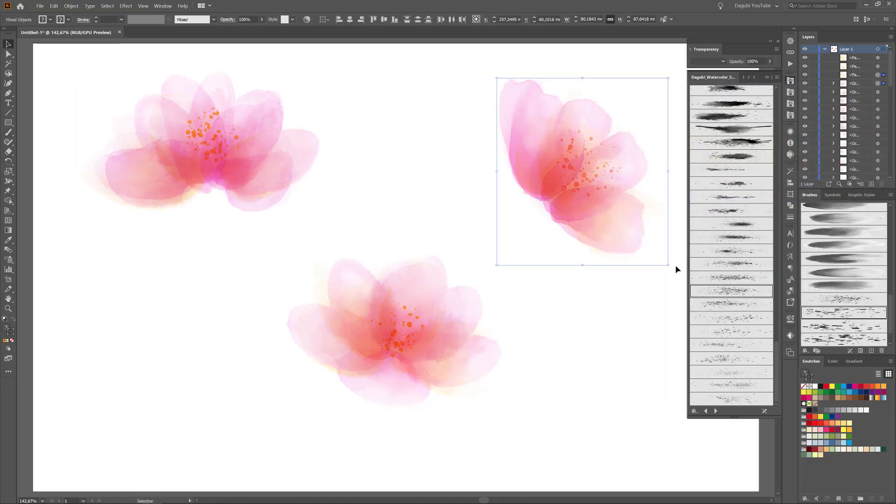
click(74, 7)
click(80, 37)
drag(66, 79, 352, 215)
click(70, 5)
click(81, 38)
drag(206, 270, 560, 444)
click(70, 6)
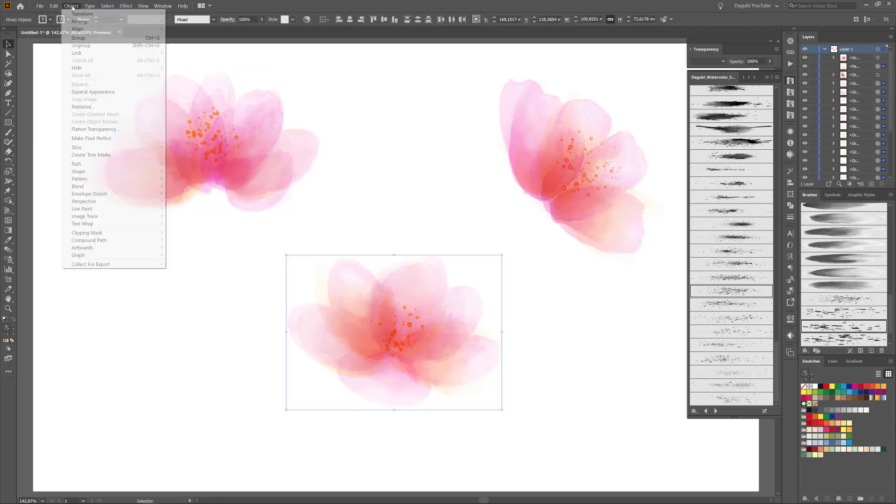
click(78, 37)
click(633, 339)
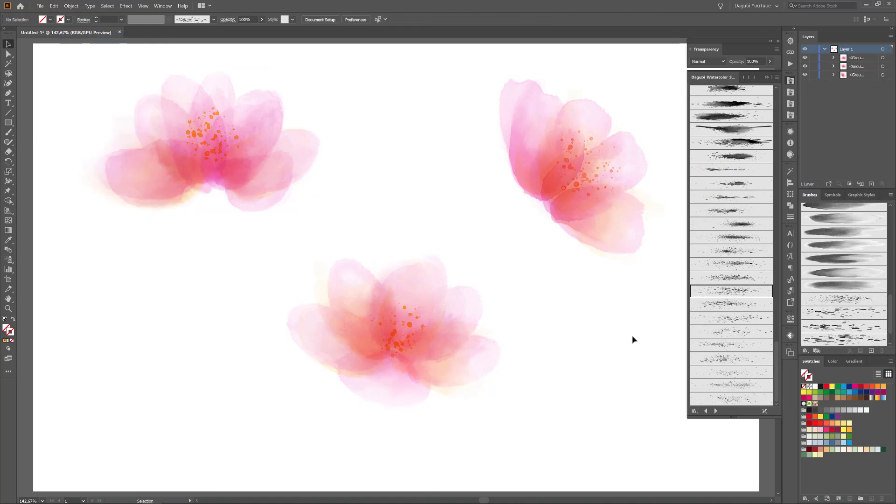
Step: Target the upper-left flower's splatter stroke inside its group and activate the Eraser tool
click(833, 58)
click(878, 66)
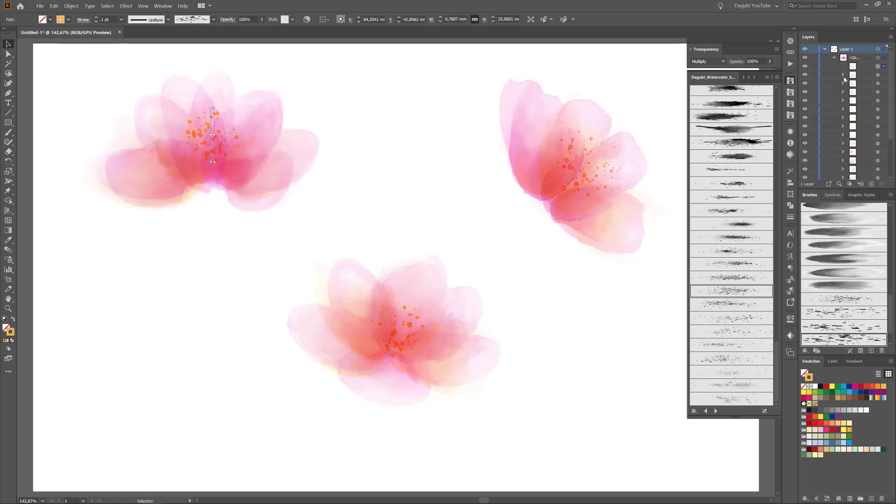
click(8, 151)
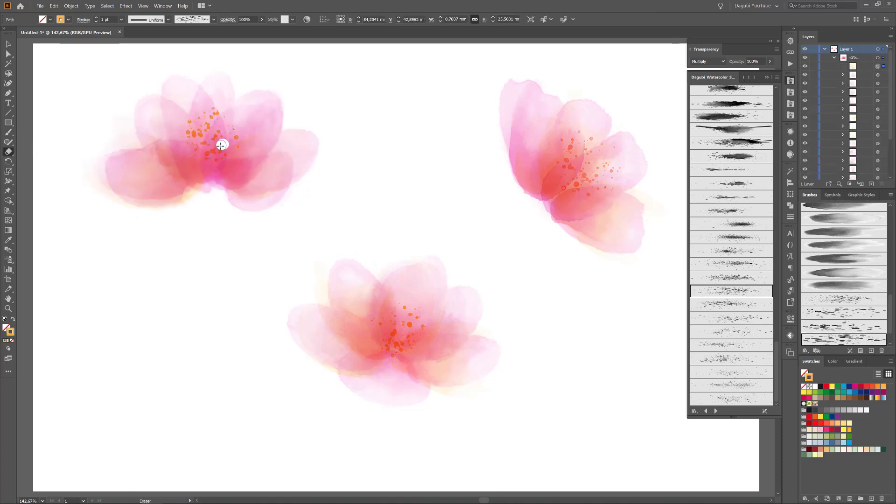
Step: Try erasing part of the unexpanded splatter stroke on the upper-left flower, and undo it
drag(227, 159, 233, 189)
click(54, 5)
click(58, 15)
Step: Expand the appearance of the upper-left flower's splatter and erase stray dots from its lower and right parts
click(71, 6)
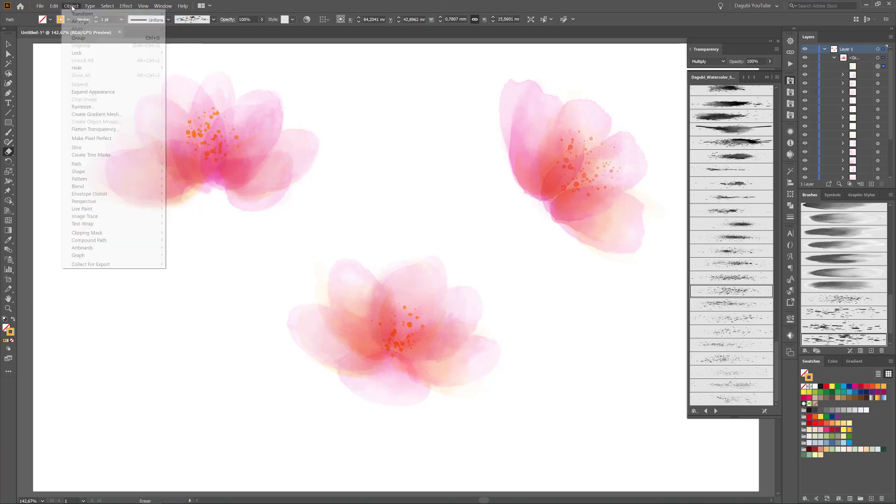
click(78, 90)
mouse_move(207, 160)
mouse_down()
mouse_move(218, 147)
mouse_move(205, 188)
mouse_up()
drag(240, 142, 240, 168)
click(834, 57)
Step: Identify the lower flower's group and expand the appearance of its splatter stroke
click(805, 67)
click(805, 67)
click(834, 66)
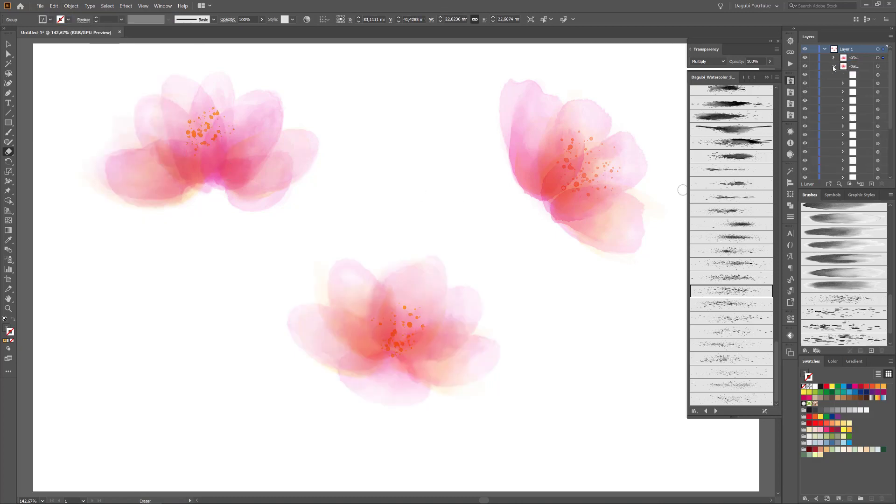
click(877, 75)
click(71, 5)
click(87, 91)
click(834, 67)
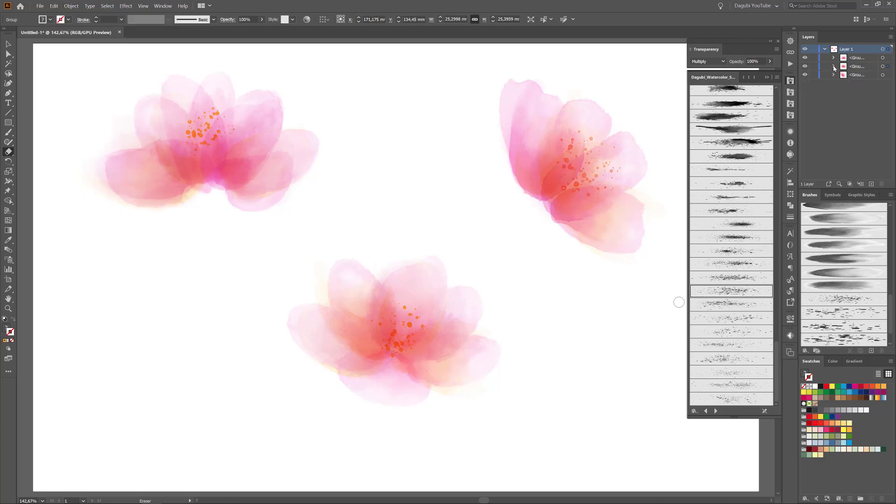
Step: Expand the appearance of the upper-right flower's splatter and erase the dots nearest the base of its petals
click(834, 74)
click(878, 83)
click(72, 6)
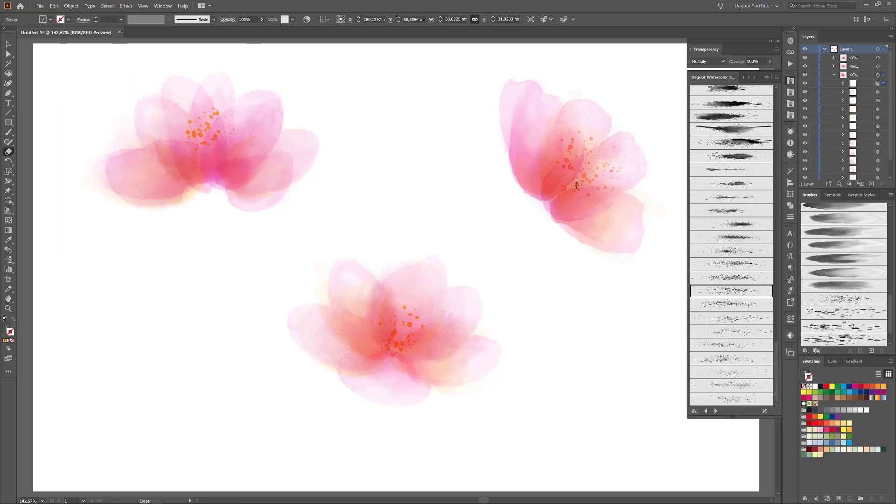
mouse_move(577, 186)
mouse_down()
mouse_move(555, 192)
mouse_move(572, 178)
mouse_move(583, 192)
mouse_move(566, 161)
mouse_up()
Step: Recolor the upper-right flower's splatter to yellow with hue 48° and saturation 58%
click(307, 19)
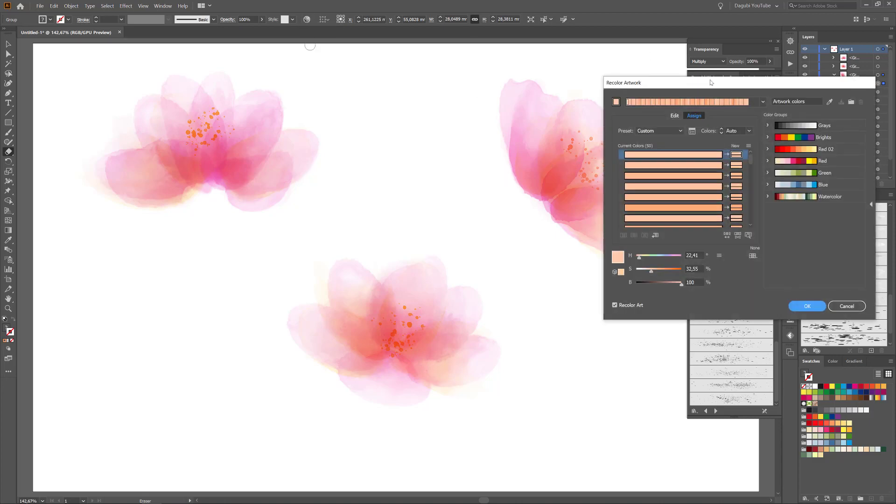
drag(662, 81, 231, 93)
click(239, 121)
mouse_move(216, 279)
mouse_down()
mouse_move(228, 279)
mouse_move(208, 264)
mouse_up()
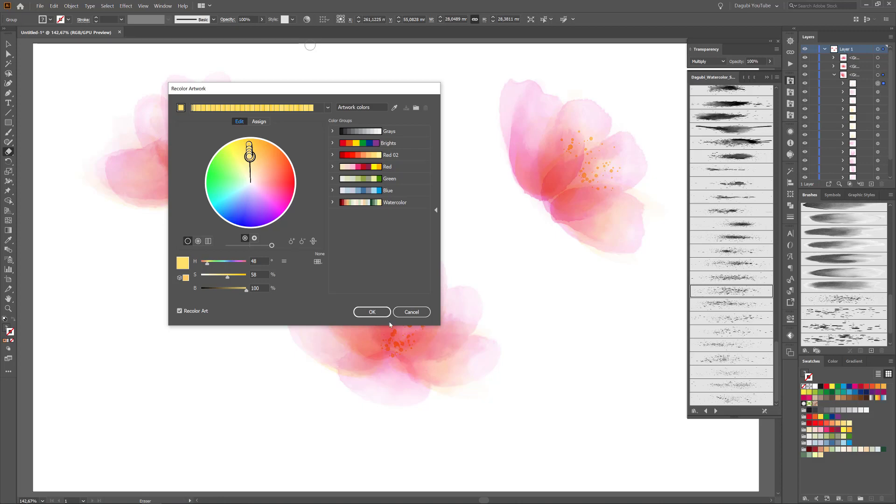
click(377, 313)
Step: Compare blending modes including Darken on the upper-right flower's splatter and set it to Normal
click(707, 61)
click(709, 71)
click(708, 61)
click(706, 80)
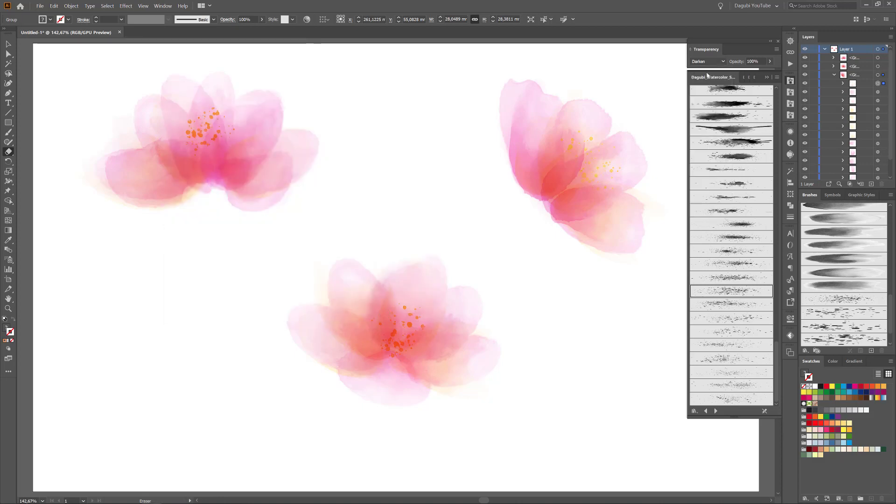
click(708, 62)
click(707, 70)
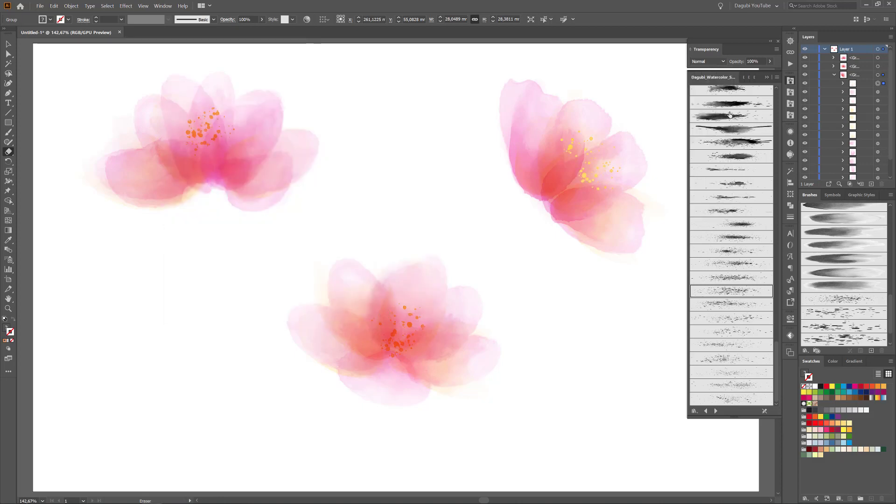
Step: Link the harmony colours of the upper-right flower's splatter and shift its yellow hue slightly toward orange
click(307, 19)
click(392, 106)
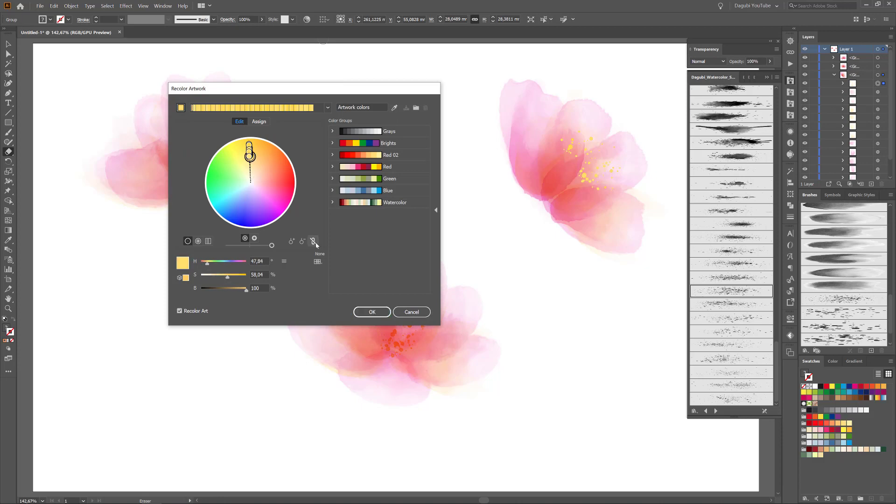
click(314, 241)
drag(207, 264, 205, 264)
click(372, 312)
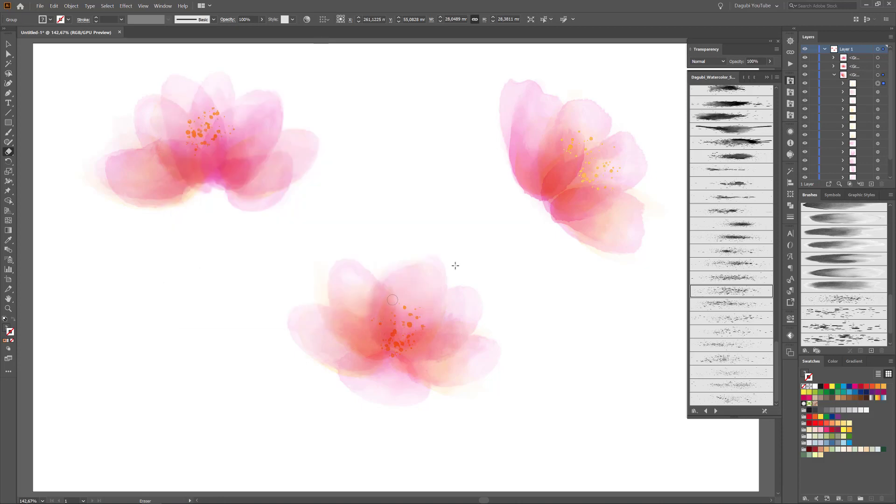
Step: Target the expanded splatter inside the lower flower's group
click(834, 75)
click(833, 67)
click(878, 75)
click(307, 20)
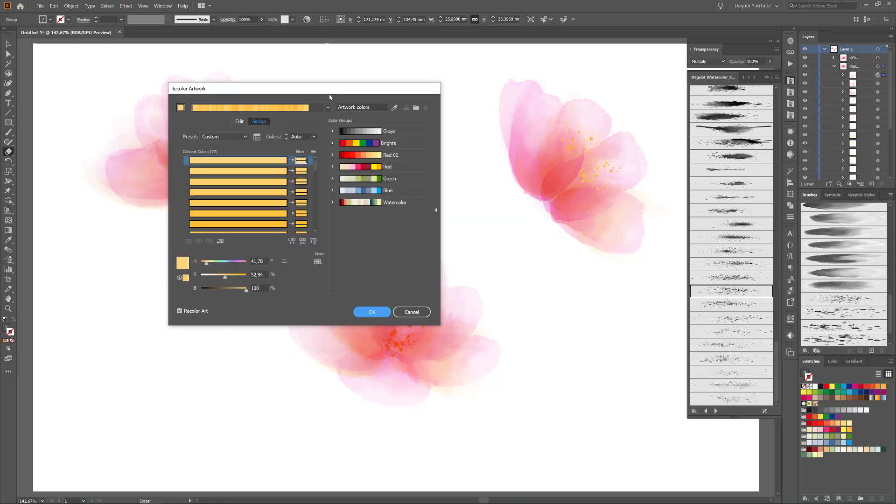
drag(331, 89, 553, 54)
click(633, 274)
Step: Set the lower flower's splatter to Normal blending and shift its linked colours slightly toward orange with Recolor Artwork
click(707, 62)
click(701, 70)
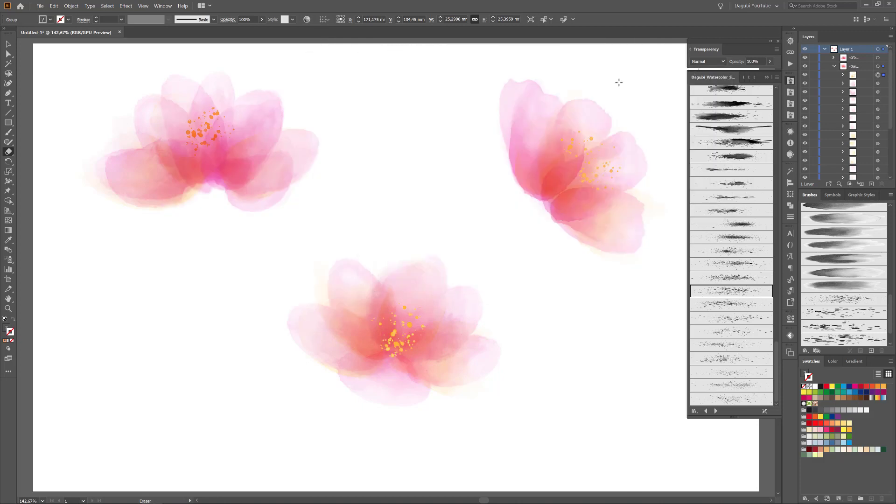
click(307, 19)
click(461, 84)
click(534, 204)
drag(447, 239, 427, 226)
click(593, 275)
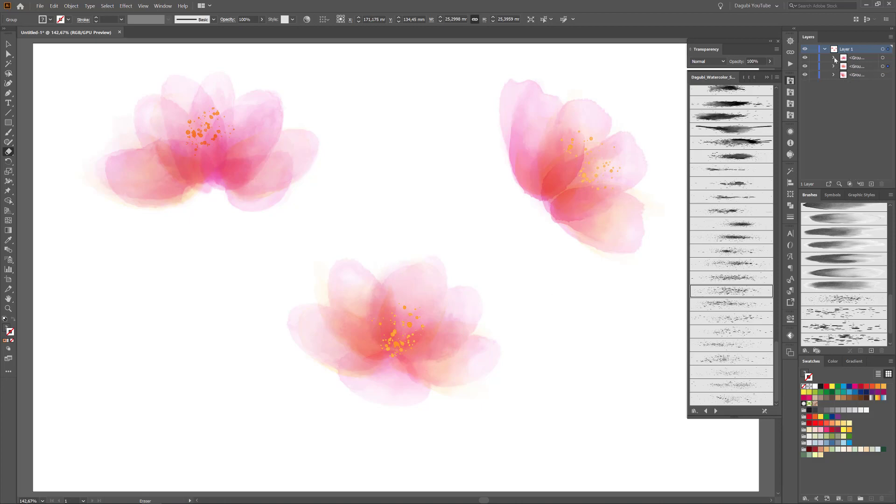
Step: Set the blending mode of the upper-left flower's splatter to Normal and collapse its group
click(708, 61)
click(706, 70)
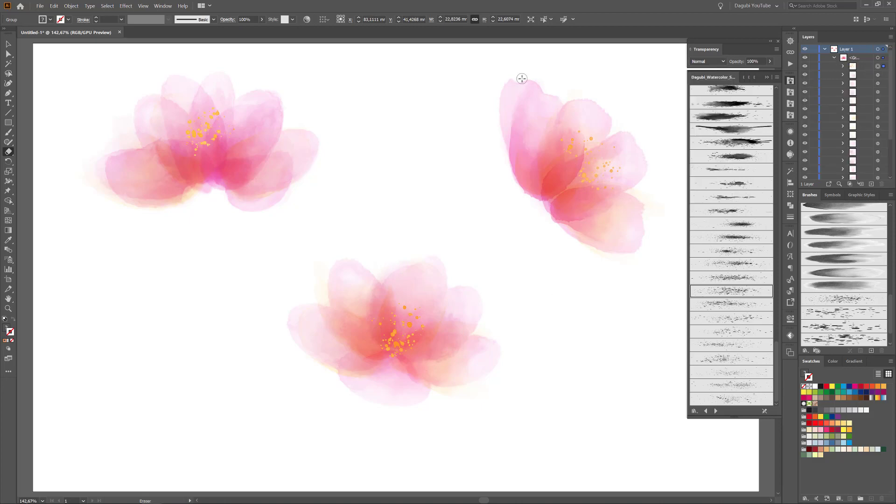
click(834, 57)
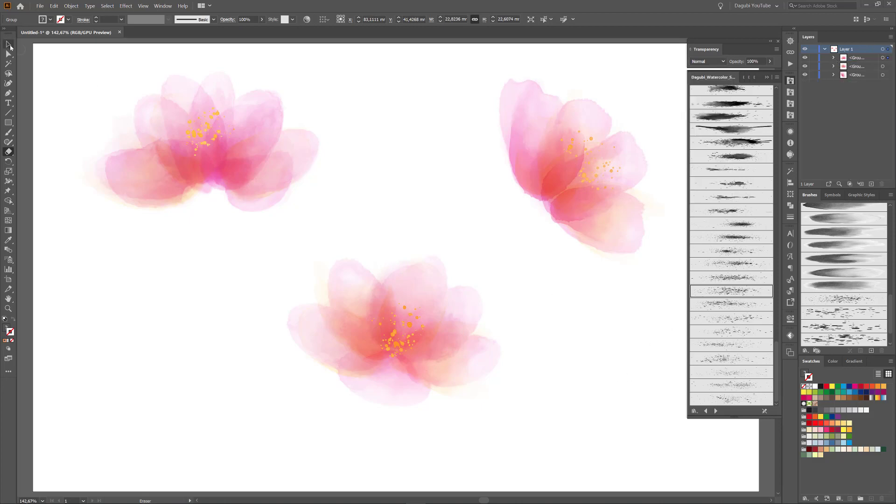
Step: Rotate the upper-left flower counterclockwise and move it and the lower flower closer to the upper-right flower
click(9, 47)
drag(440, 344, 394, 192)
drag(462, 244, 480, 181)
drag(382, 175, 362, 190)
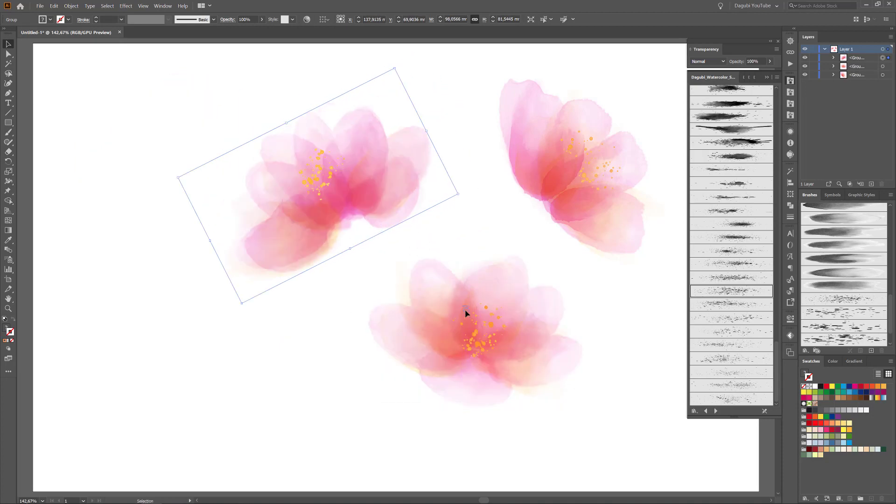
drag(466, 312, 549, 308)
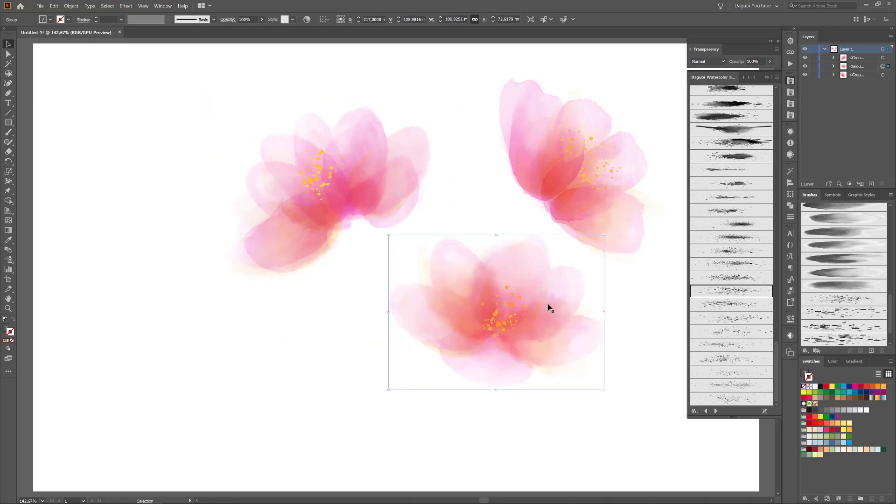
Step: Select all three flowers, shift them together toward the artboard's centre, and clear the selection
click(882, 49)
drag(586, 222, 526, 227)
click(651, 294)
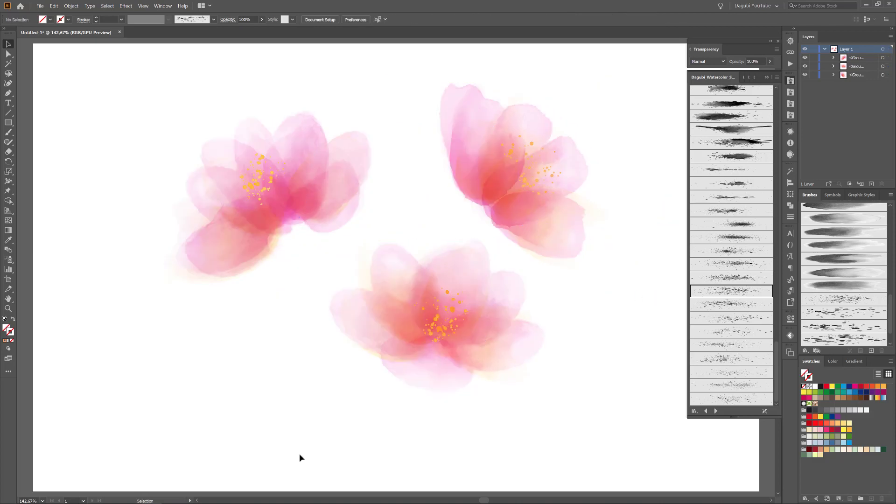
Step: Set up the Paintbrush with the Long_Strokes_087 brush from the long strokes library and a green stroke colour
click(7, 134)
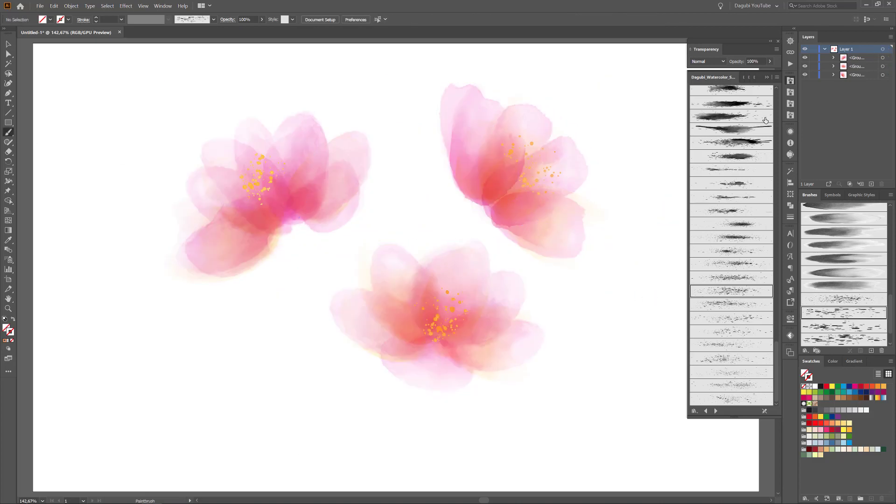
click(791, 95)
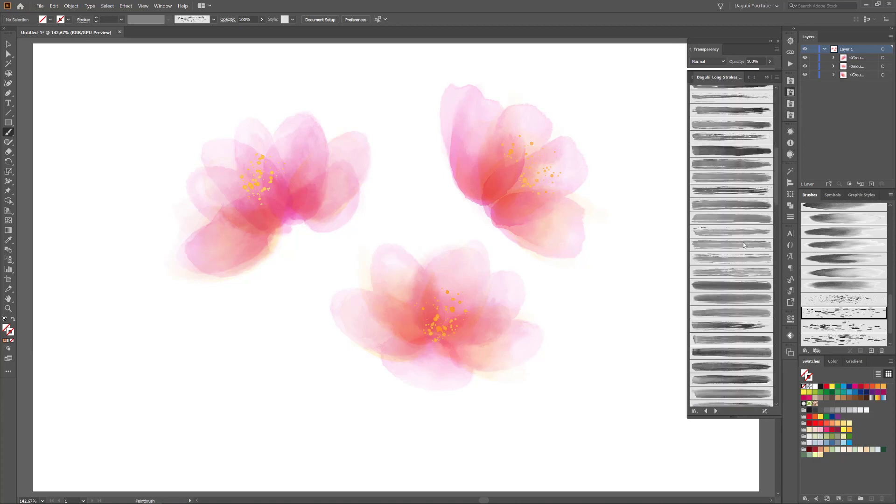
scroll(775, 279, down, 5)
click(732, 382)
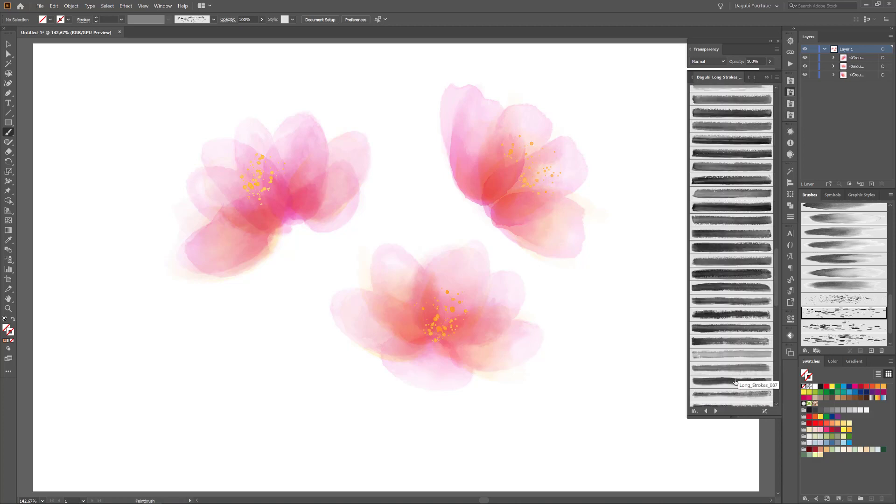
click(849, 437)
Step: Try a curved green stem stroke about 57 mm wide and 91 mm tall below the upper-left flower, and undo it
drag(142, 236, 264, 423)
key(shift+Right)
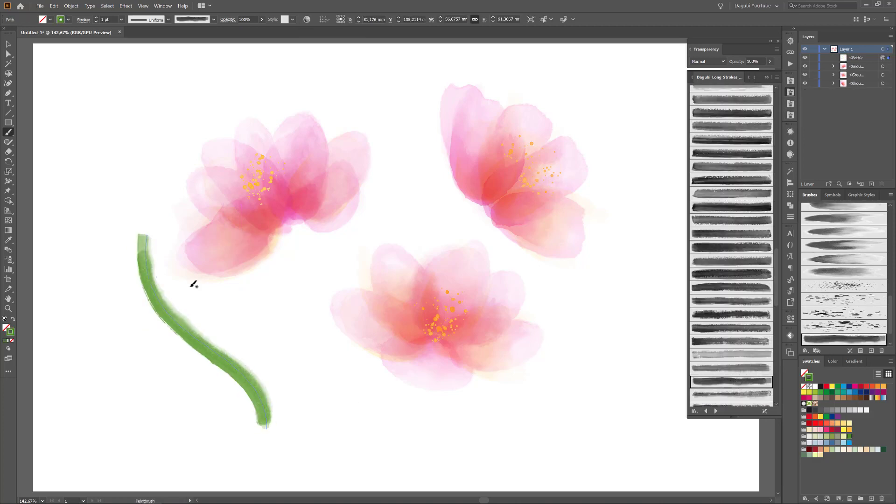
click(54, 6)
click(59, 14)
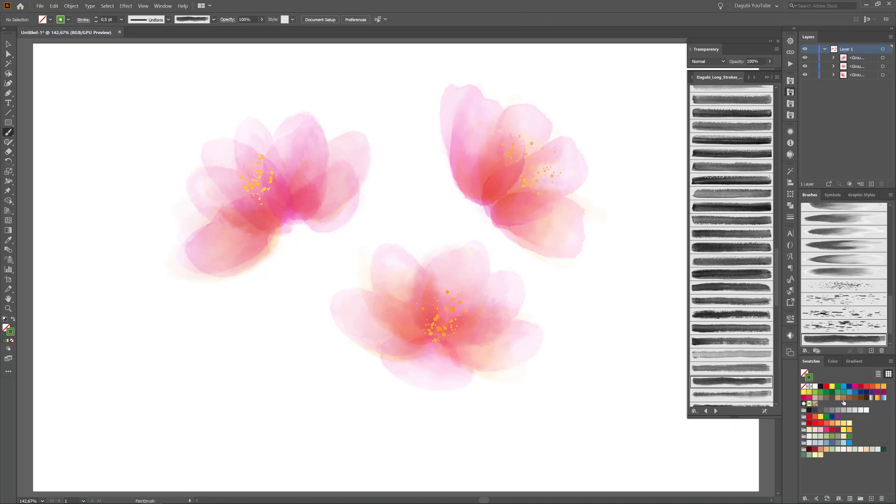
Step: Paint a curved stem about 97 mm wide and 108 mm tall toward the upper-right flower and place it on a new layer beneath the flowers
drag(475, 207, 472, 209)
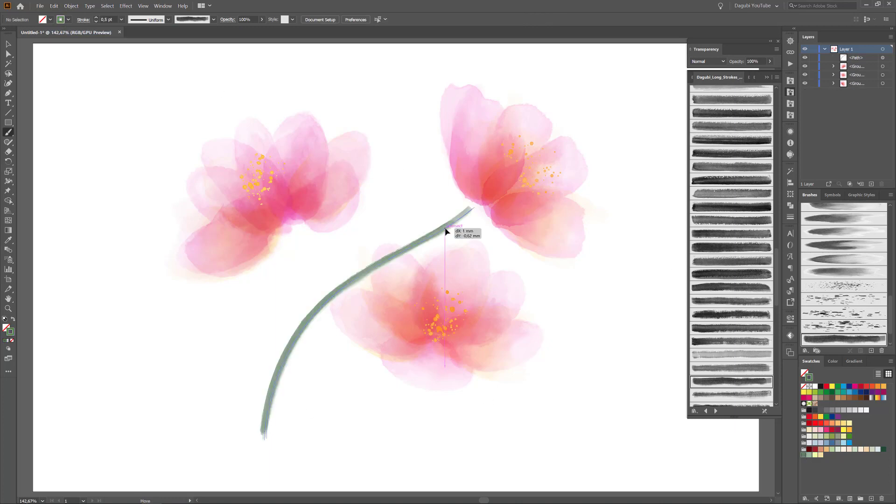
click(871, 184)
mouse_move(856, 66)
mouse_down()
mouse_move(860, 49)
mouse_move(855, 61)
mouse_up()
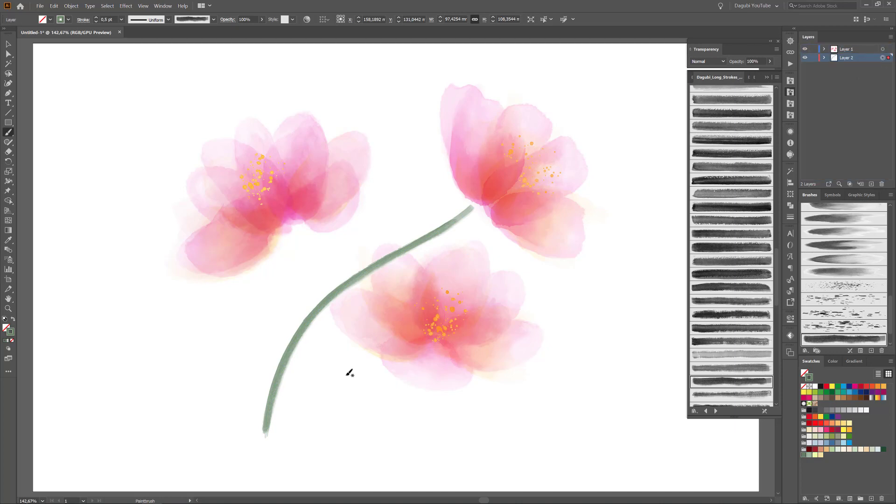
drag(272, 407, 263, 404)
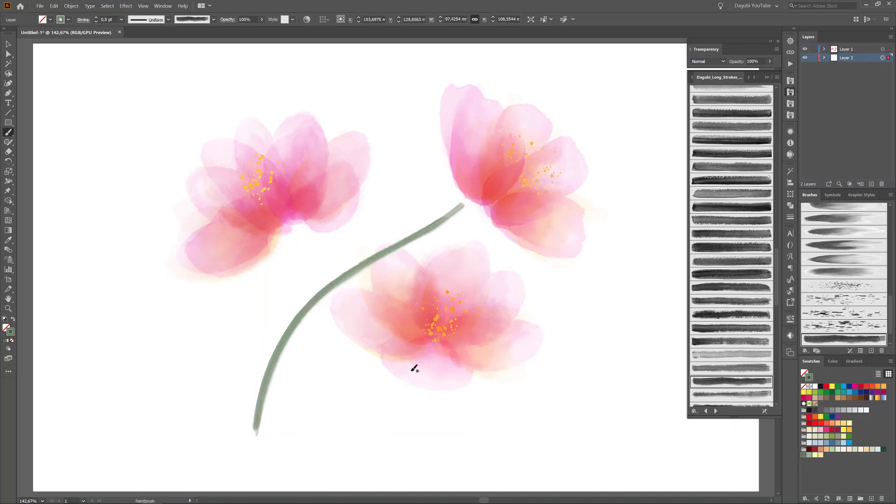
Step: Lock the flowers' layer and remove the curved trial stem from the stem layer
click(813, 49)
click(58, 7)
click(78, 39)
Step: Choose another long-stroke brush at 0.4 pt, try a stem about 37 mm by 97 mm below the upper-left flower in Darken mode, and undo it
click(743, 305)
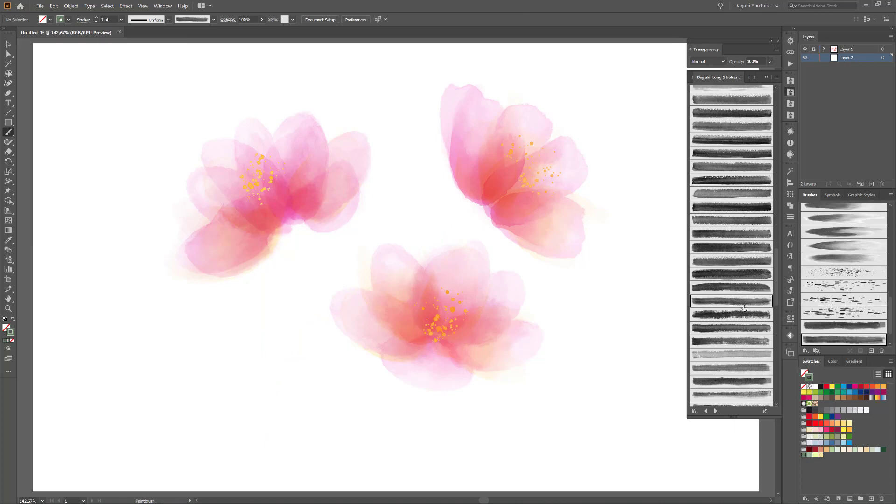
click(96, 22)
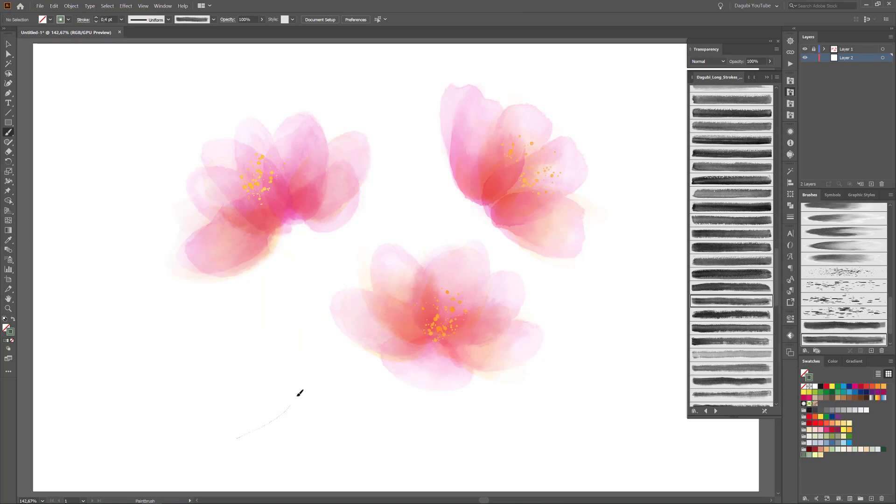
drag(302, 228, 301, 230)
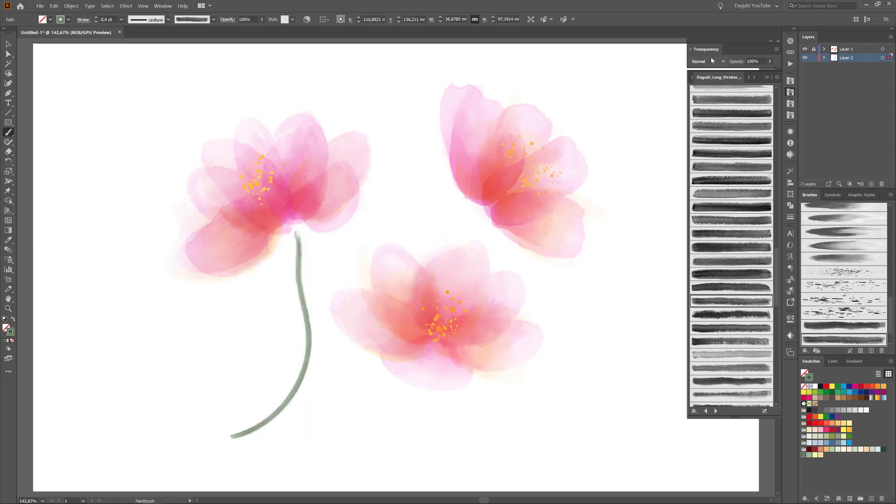
ctrl+click(572, 440)
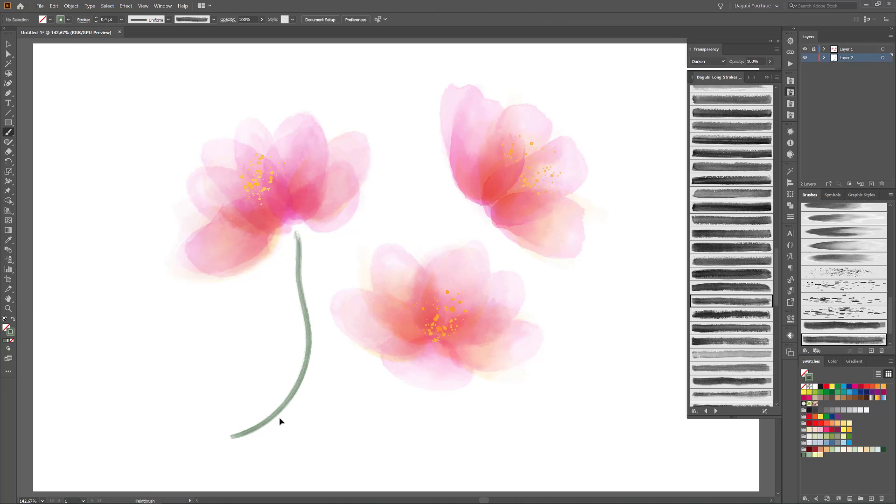
key(ctrl+z)
key(ctrl+z)
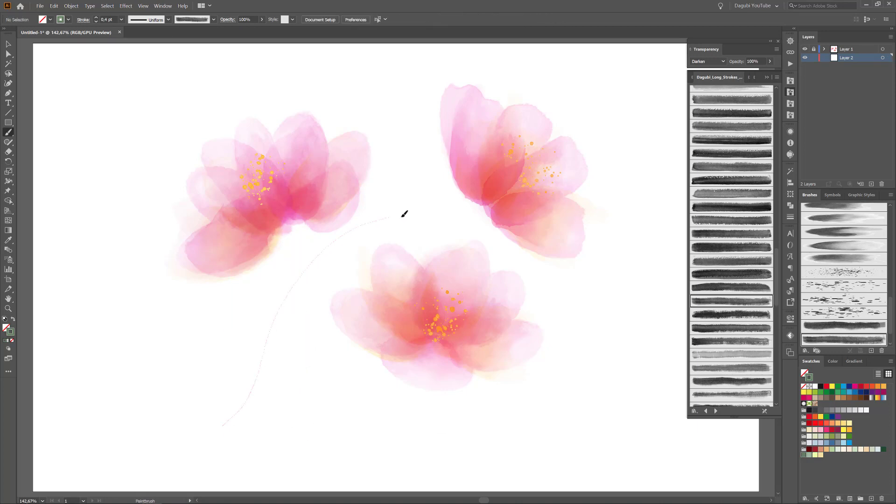
Step: Paint a main stem about 120 mm wide and 99 mm tall to the upper-right flower, plus branches to the lower and upper-left flowers
drag(404, 214, 477, 214)
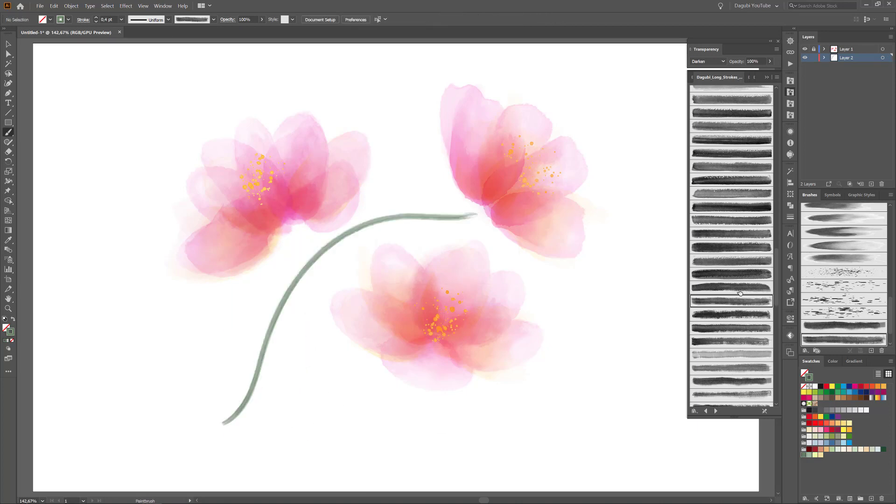
click(731, 328)
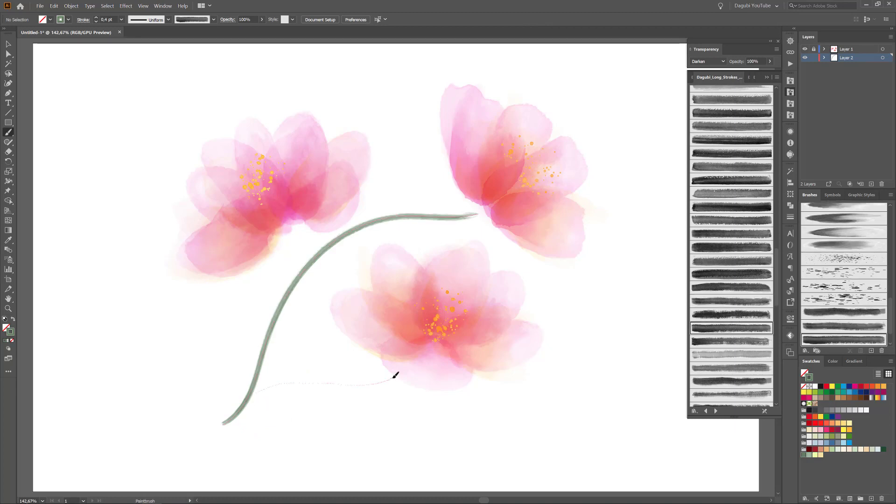
drag(394, 377, 391, 379)
click(742, 301)
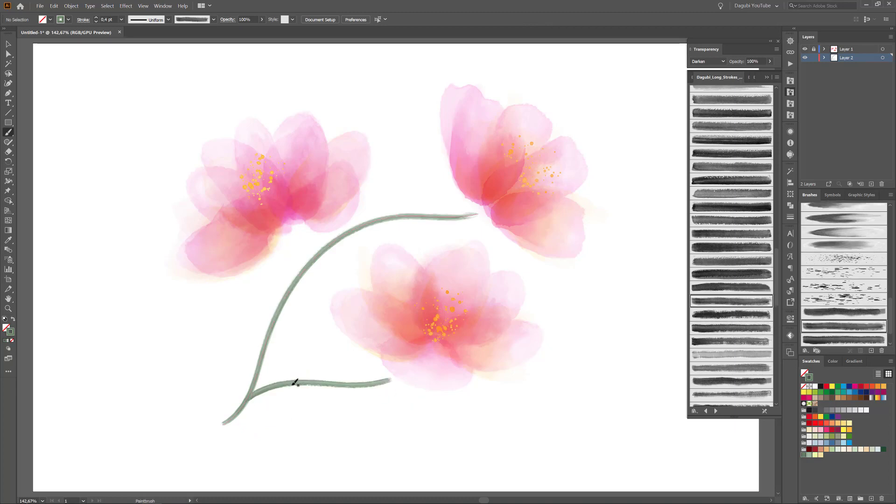
drag(298, 240, 294, 322)
ctrl+click(301, 431)
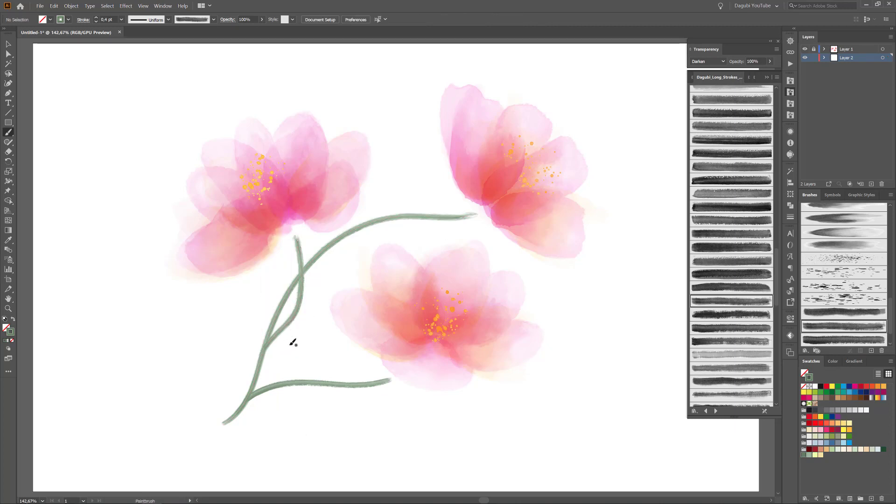
Step: Paint a shading stroke about 11 mm by 15 mm where the upper branch meets the main stem with a Stamps Washes brush at 0.1 pt
scroll(294, 355, up, 3)
click(715, 411)
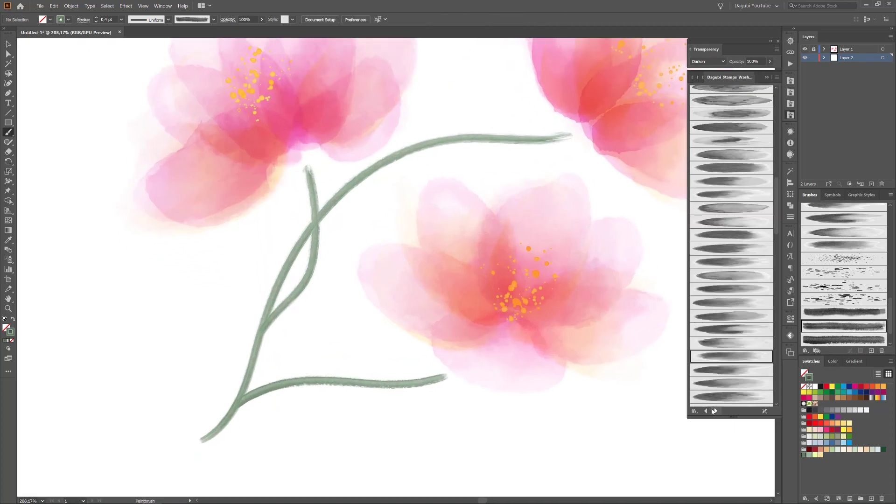
click(726, 372)
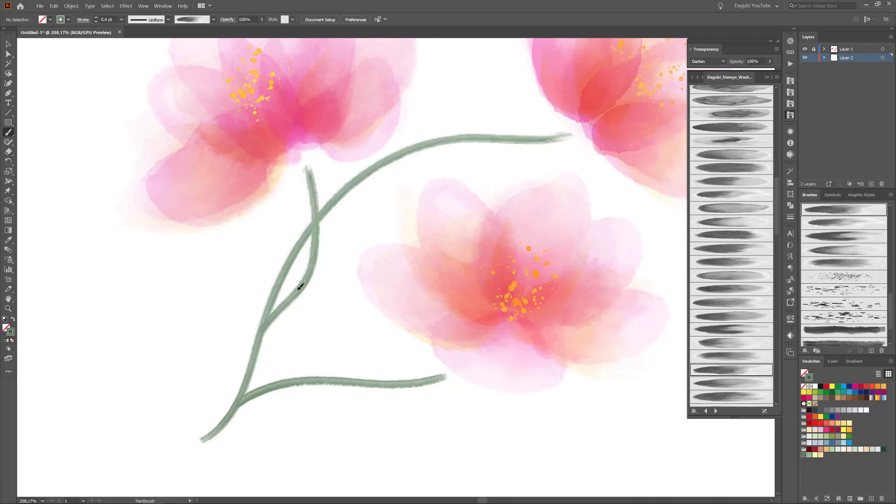
drag(300, 287, 301, 285)
click(96, 21)
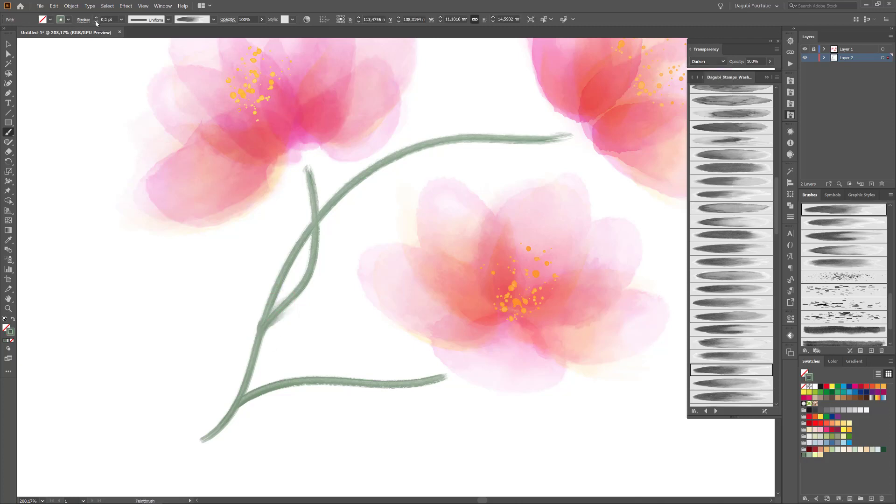
click(96, 22)
key(ctrl+shift+a)
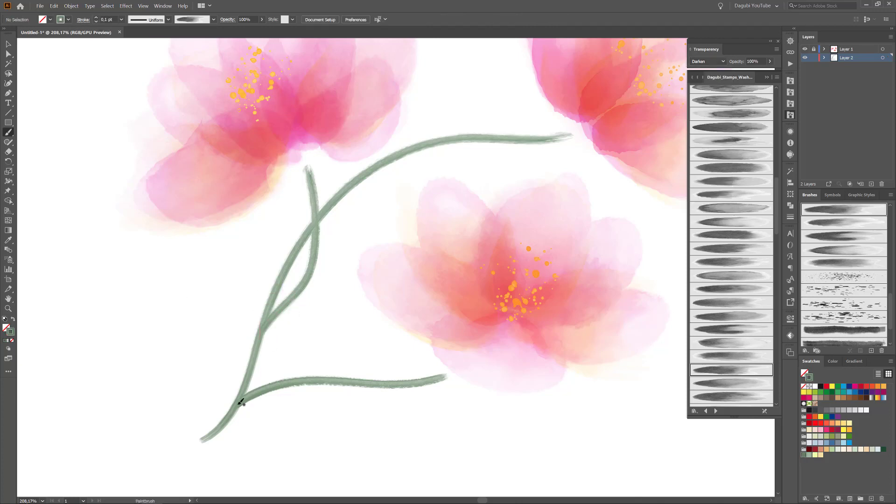
Step: Set the blending mode to Multiply and paint shading strokes at the bases of the lower and upper branches
click(703, 61)
click(704, 90)
drag(235, 405, 322, 382)
drag(275, 315, 301, 286)
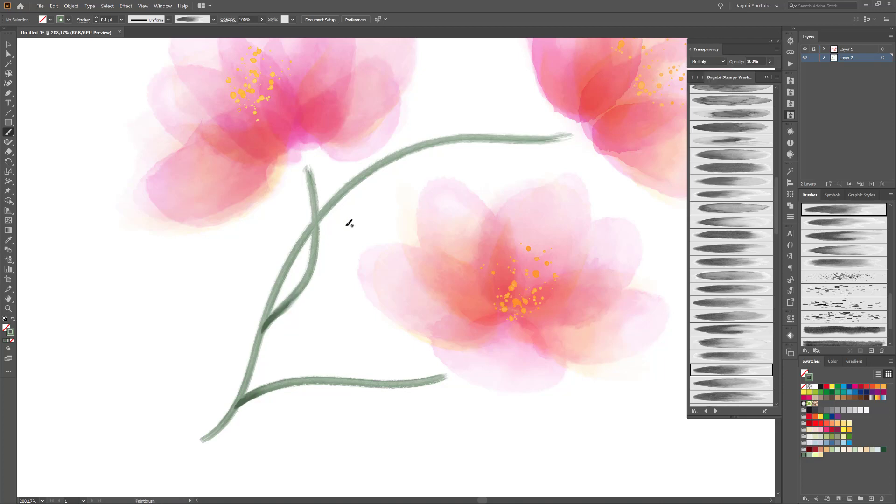
Step: Widen the main stem's lower end with the Width tool and adjust its width near the upper branch junction
ctrl+click(220, 431)
click(8, 181)
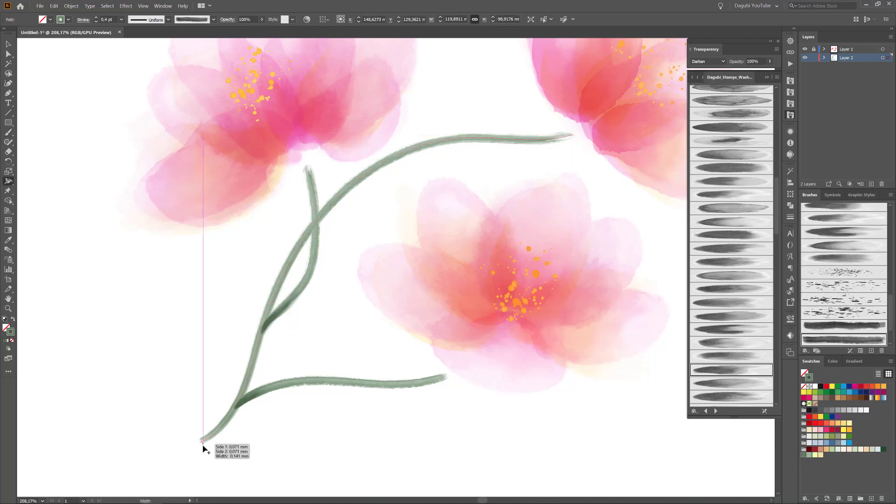
drag(204, 449, 205, 453)
drag(261, 343, 263, 344)
ctrl+click(88, 371)
Step: Taper the tips of the upper and lower branches with the Width tool and clear the selection
ctrl+click(317, 189)
drag(311, 165, 309, 166)
ctrl+click(422, 385)
drag(450, 380, 447, 375)
ctrl+click(344, 457)
Step: Paint a washes-brush shading stroke about 43 mm by 8 mm along the main stem's upper bend, set to Multiply and 0.1 pt
click(9, 132)
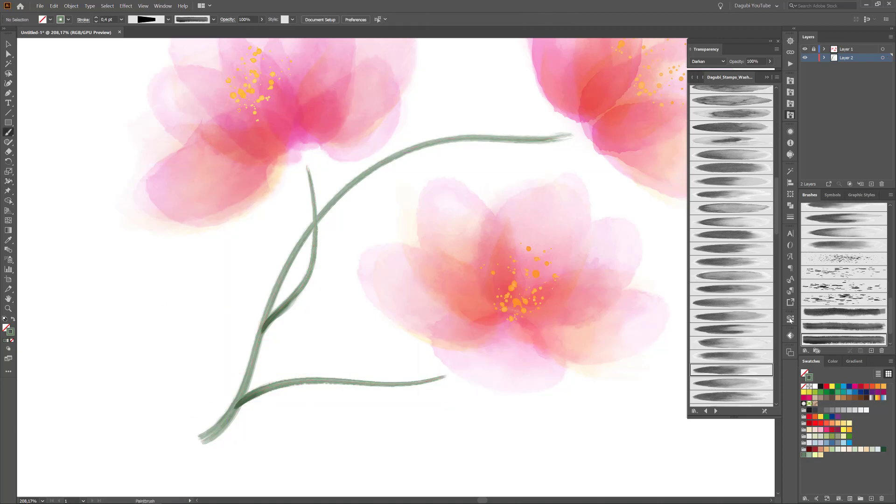
click(737, 196)
drag(434, 142, 511, 140)
ctrl+click(423, 147)
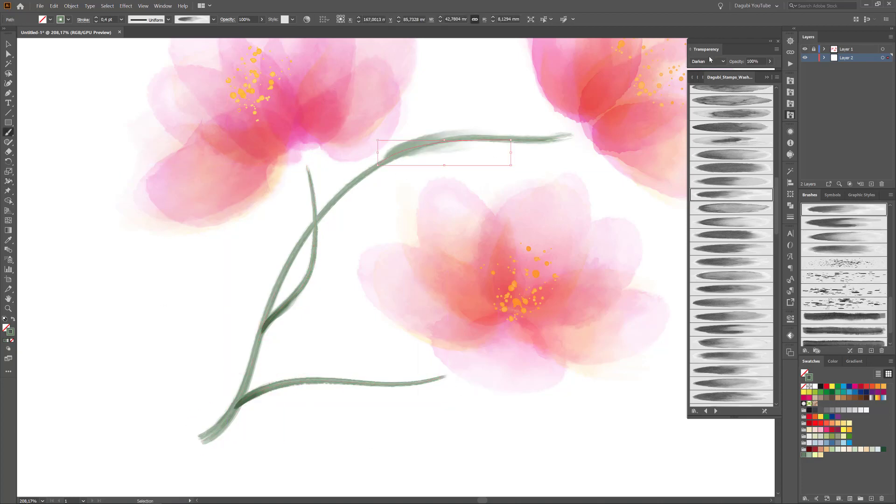
click(708, 61)
click(703, 89)
click(97, 22)
click(96, 22)
click(96, 22)
ctrl+click(53, 266)
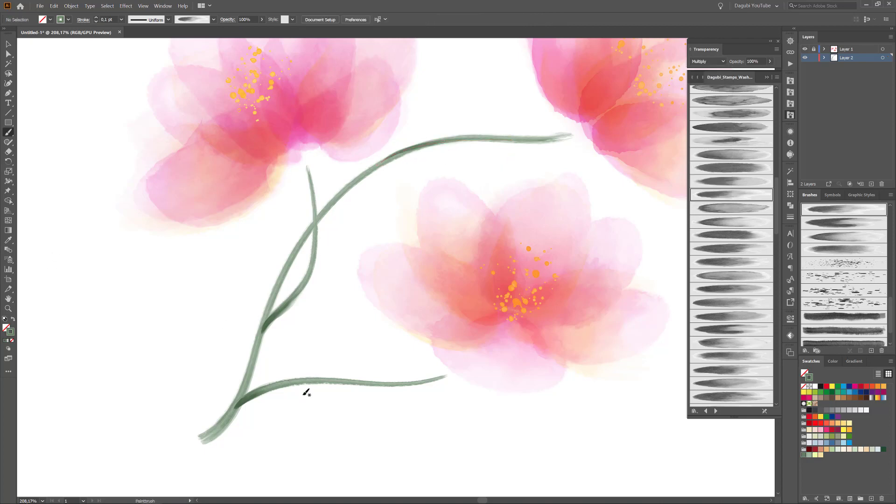
Step: Paint a shading stroke down the main stem from the branch crossing to just above the lower branch
drag(295, 251, 249, 369)
scroll(527, 447, down, 5)
drag(527, 416, 448, 329)
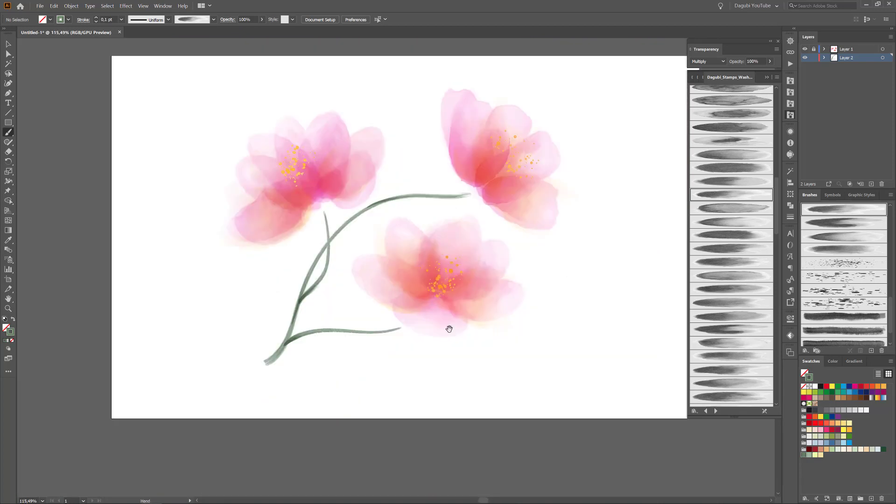
Step: Extend the main stem's base down and to the left by moving its end anchor, and smooth the curve with its handle
scroll(448, 301, up, 4)
ctrl+click(186, 406)
click(10, 55)
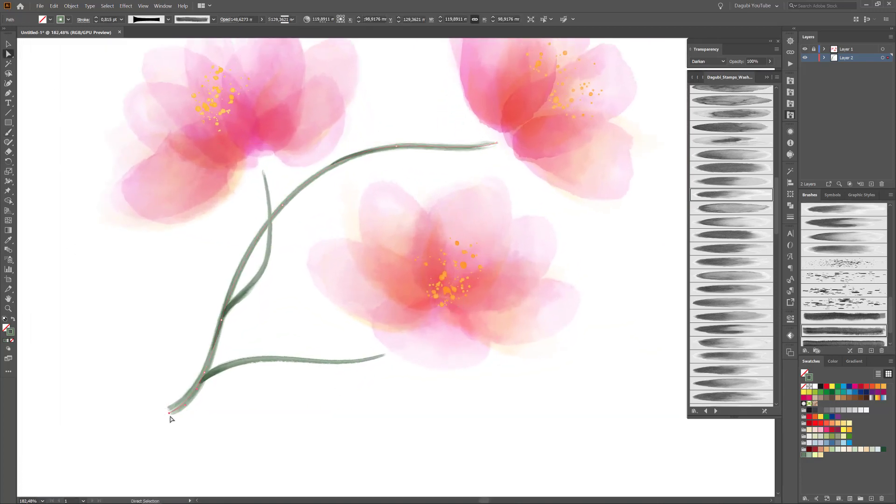
mouse_move(169, 414)
mouse_down()
mouse_move(95, 451)
mouse_move(170, 428)
mouse_up()
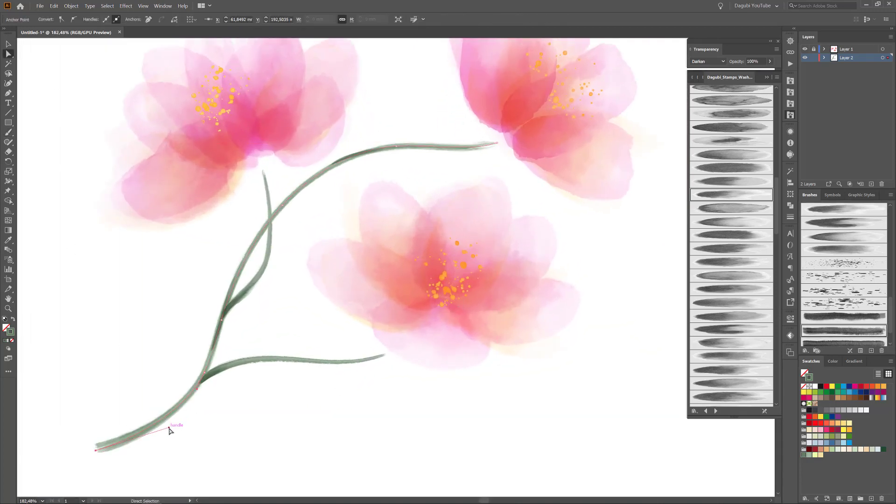
click(489, 313)
drag(425, 257, 432, 283)
key(ctrl+0)
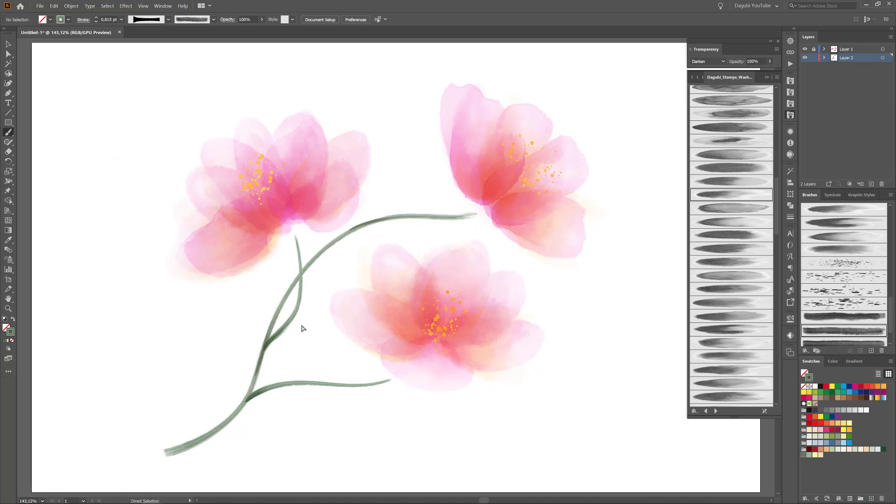
Step: Paint a tapered stem about 50 mm wide and 112 mm tall across the upper-left flower and erase the part overlapping the petals
key(b)
drag(166, 83, 274, 321)
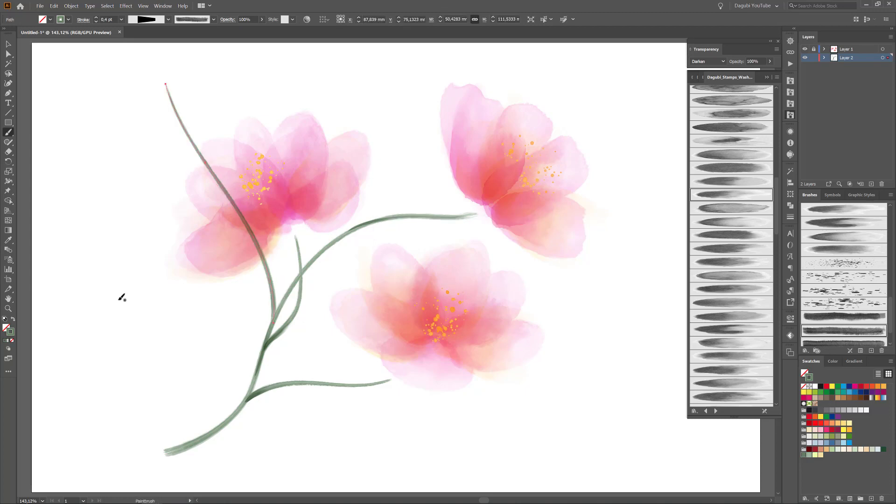
key(shift+e)
mouse_move(262, 257)
mouse_down()
mouse_move(229, 189)
mouse_move(196, 150)
mouse_up()
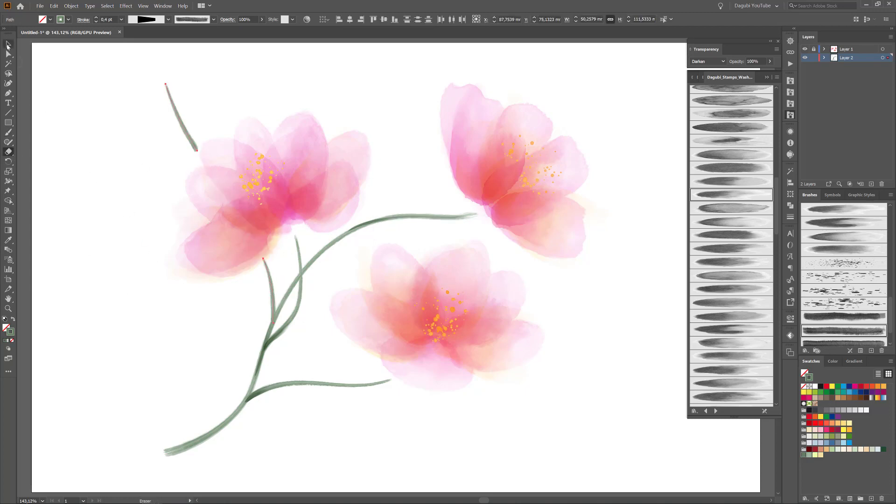
Step: Apply a long-stroke brush at 0.3 pt to the separate stem piece above the upper-left flower and erase its upper half
drag(7, 54, 28, 64)
click(178, 114)
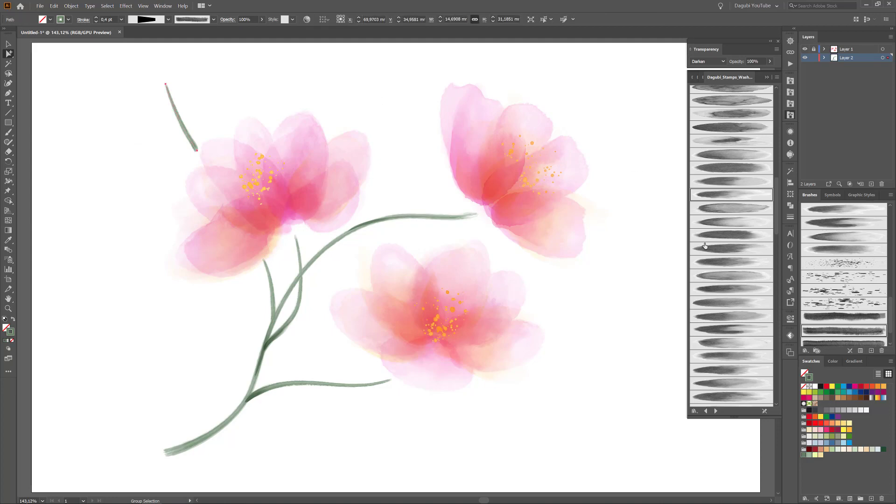
click(842, 319)
click(96, 22)
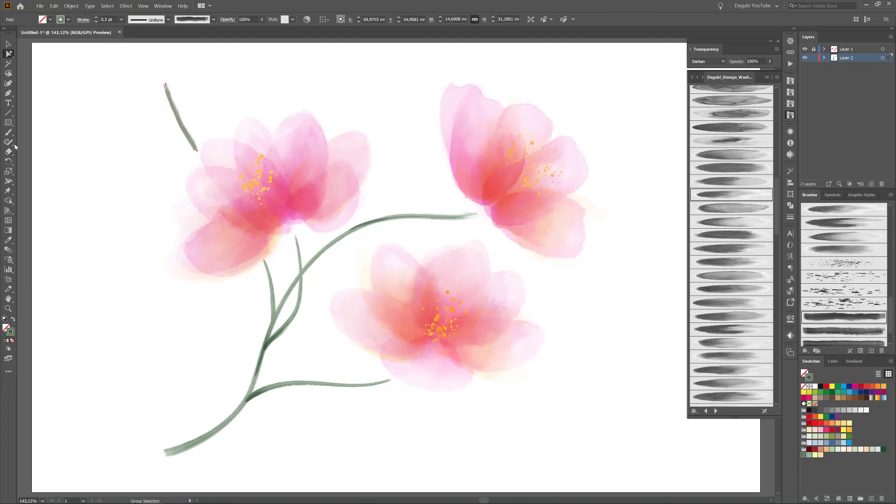
key(shift+e)
mouse_move(165, 85)
mouse_down()
mouse_move(172, 104)
mouse_move(212, 139)
mouse_move(294, 178)
mouse_up()
Step: Apply a brush from the Short Strokes 136-272 library to the short stem above the upper-left flower and set its stroke to 0.2 pt
click(793, 105)
scroll(731, 245, down, 10)
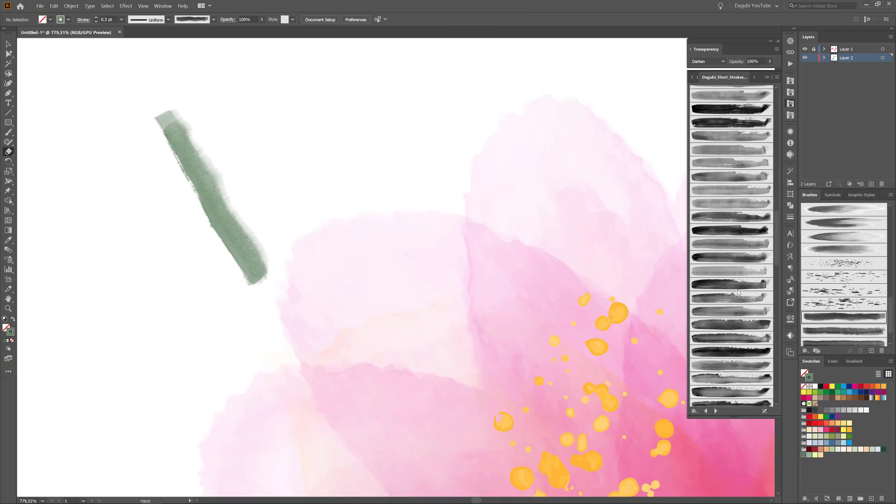
click(715, 411)
click(739, 145)
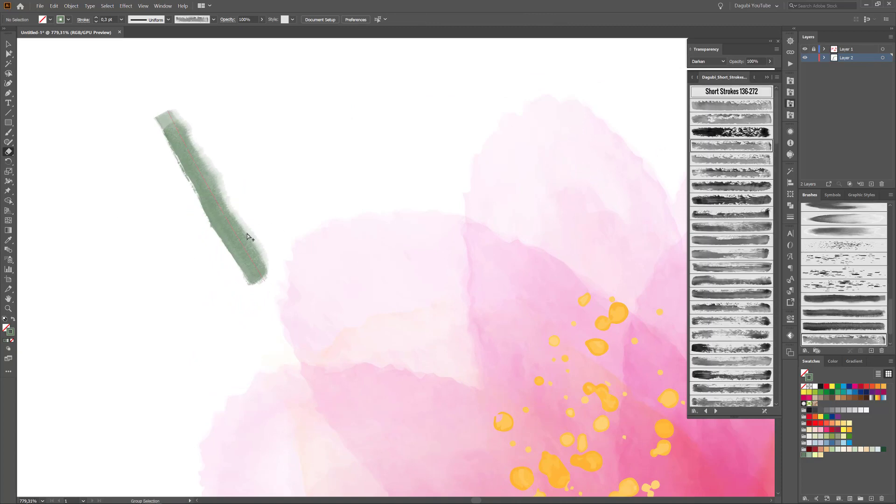
ctrl+click(248, 235)
click(858, 340)
click(96, 22)
Step: Taper the upper end of the short stem with the Width tool and clear the selection
click(8, 181)
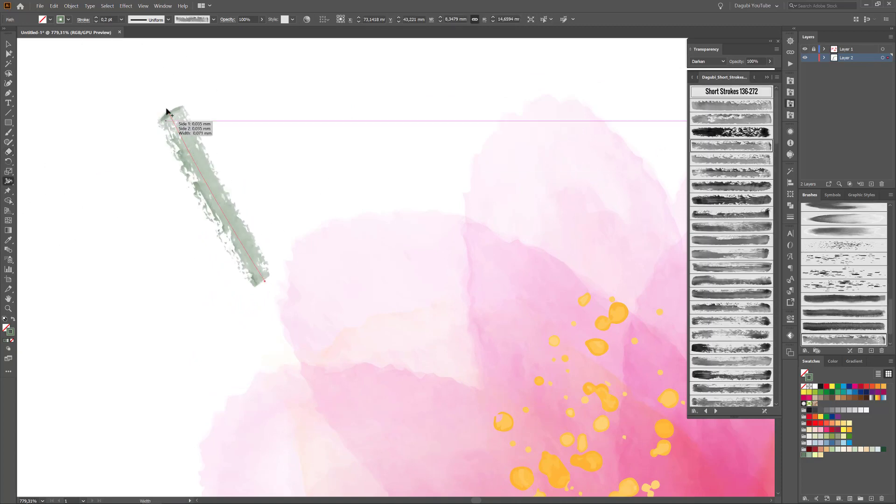
drag(168, 117, 164, 112)
key(ctrl+space)
drag(352, 324, 124, 50)
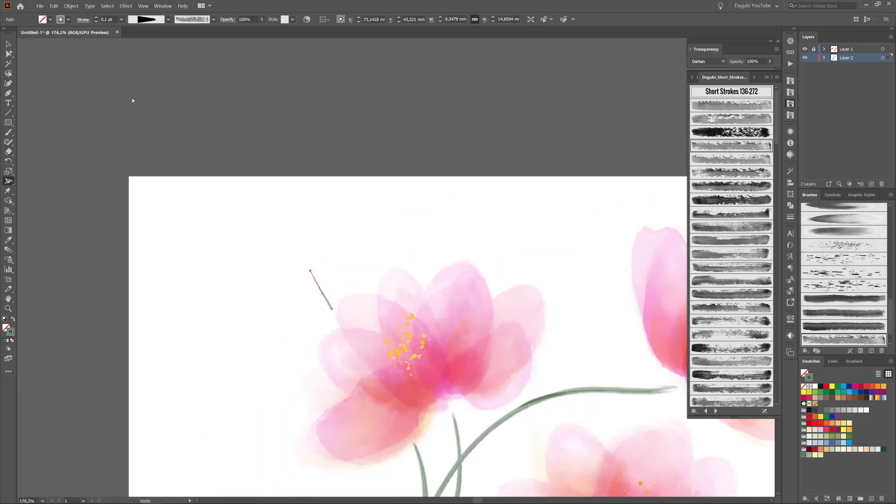
key(ctrl+shift+a)
key(ctrl+0)
key(v)
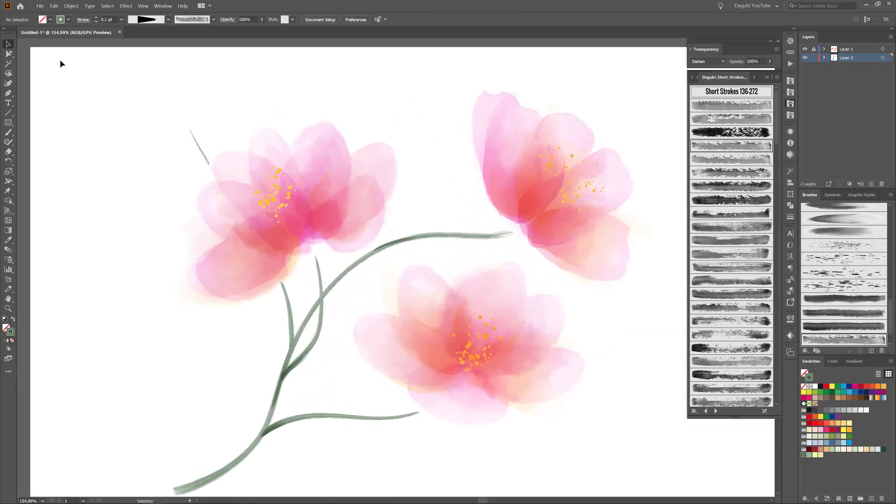
Step: Paint a curved stroke about 27 mm wide and 29 mm tall beside the right flower's base with a Stamps Washes brush
click(790, 114)
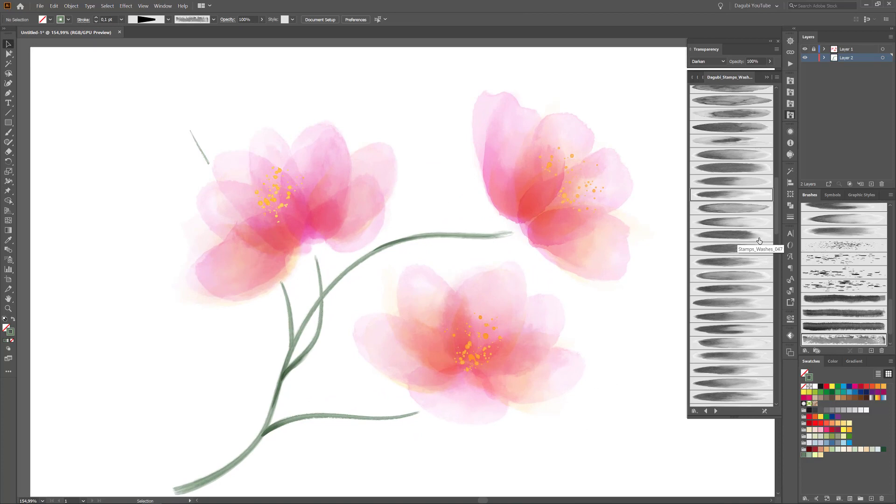
drag(777, 213, 778, 123)
click(731, 253)
key(b)
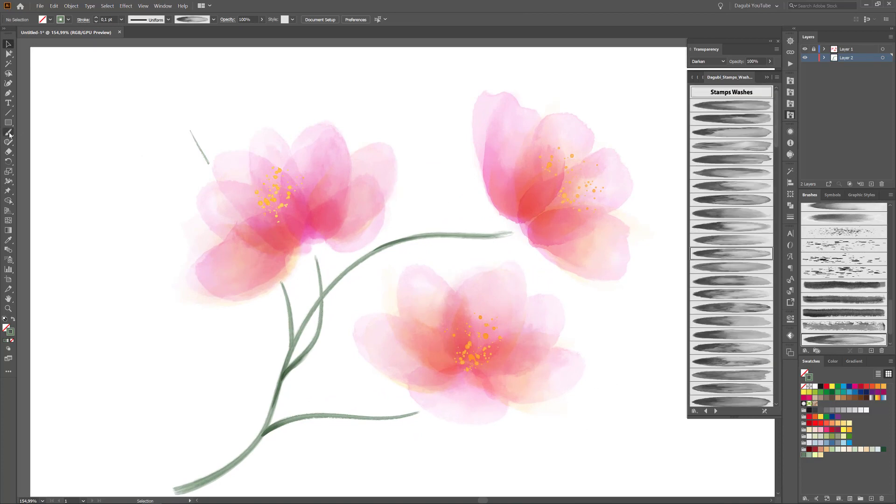
drag(440, 163, 503, 230)
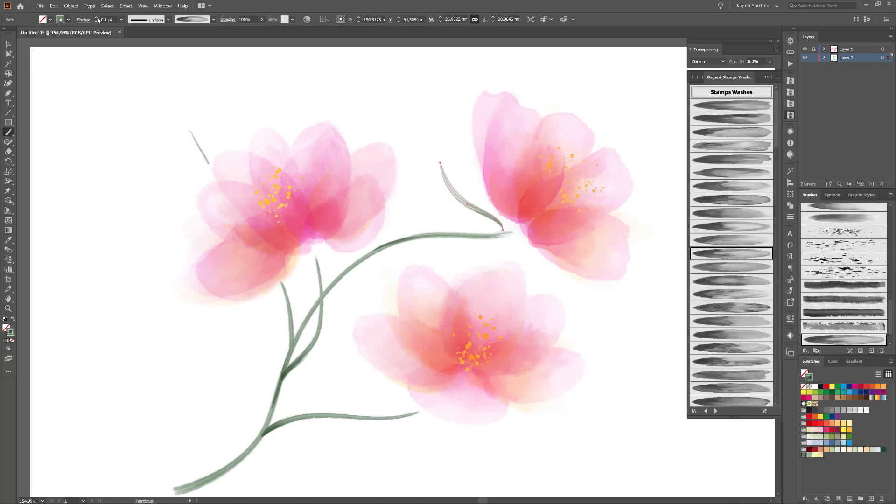
Step: Turn the new stroke into a leaf with the lens-shaped width profile and set its stroke to 0.5 pt
click(168, 20)
click(139, 44)
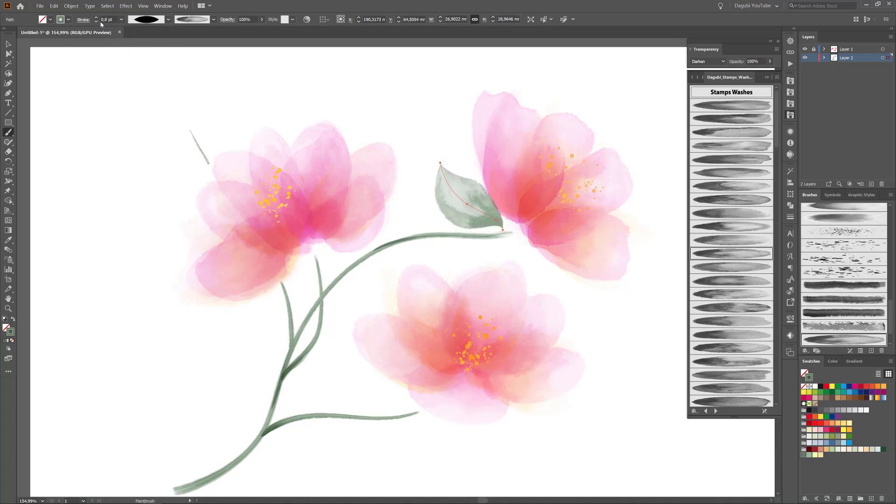
click(97, 22)
click(96, 18)
click(96, 18)
click(168, 19)
click(146, 46)
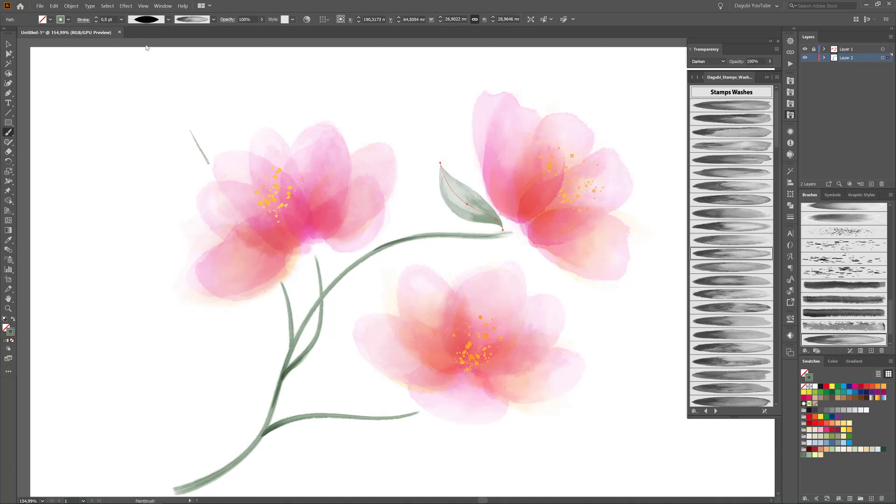
Step: Paint one more leaf below the right flower and two under the upper-left flower, and move the first leaf onto the stem tip
ctrl+click(61, 184)
mouse_move(522, 272)
mouse_down()
mouse_move(548, 291)
mouse_move(535, 266)
mouse_up()
drag(473, 216, 483, 224)
key(ctrl+shift+a)
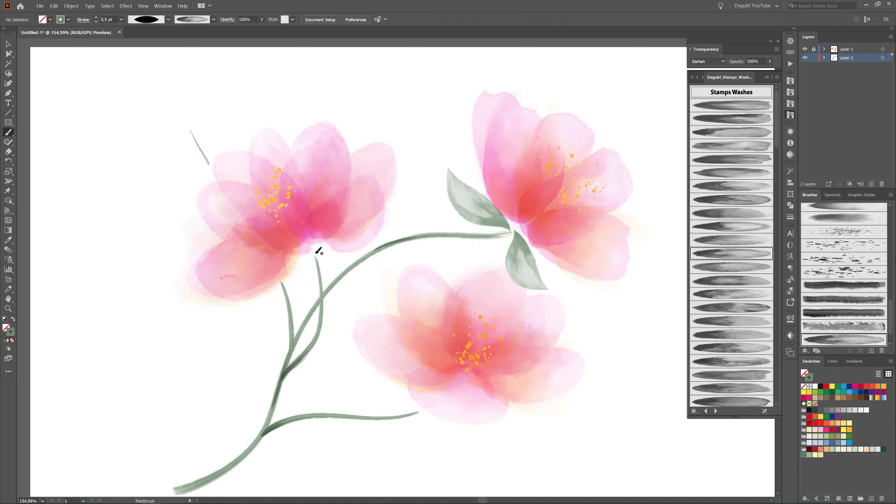
mouse_move(316, 255)
mouse_down()
mouse_move(296, 301)
mouse_move(265, 314)
mouse_up()
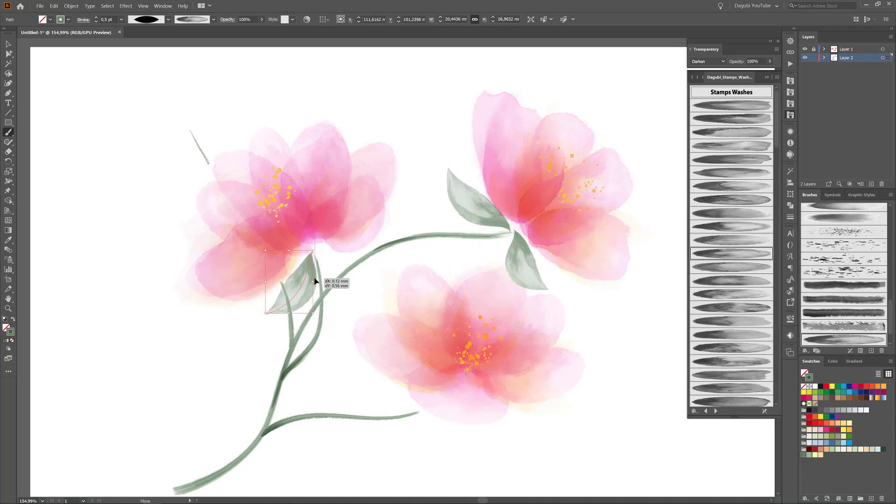
drag(349, 255, 382, 256)
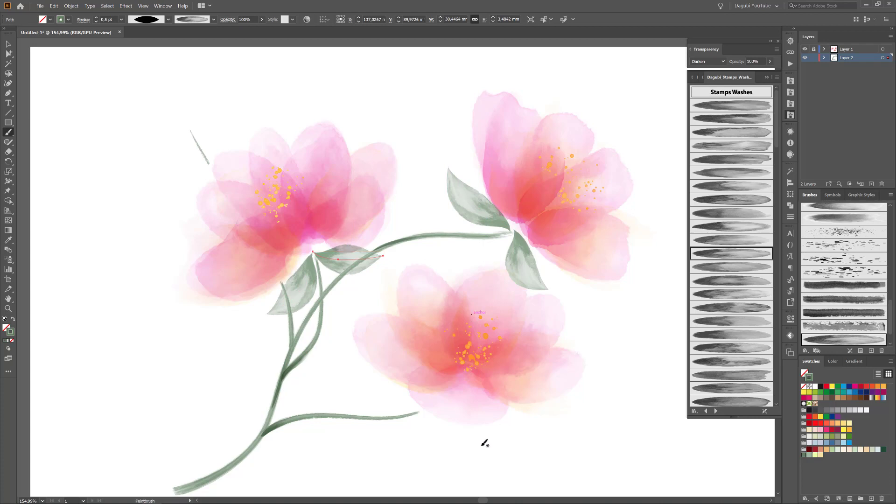
Step: Apply different Stamps Washes brushes to the four leaves at the bases of the two upper flowers
click(736, 119)
ctrl+click(311, 256)
scroll(735, 299, down, 2)
click(744, 286)
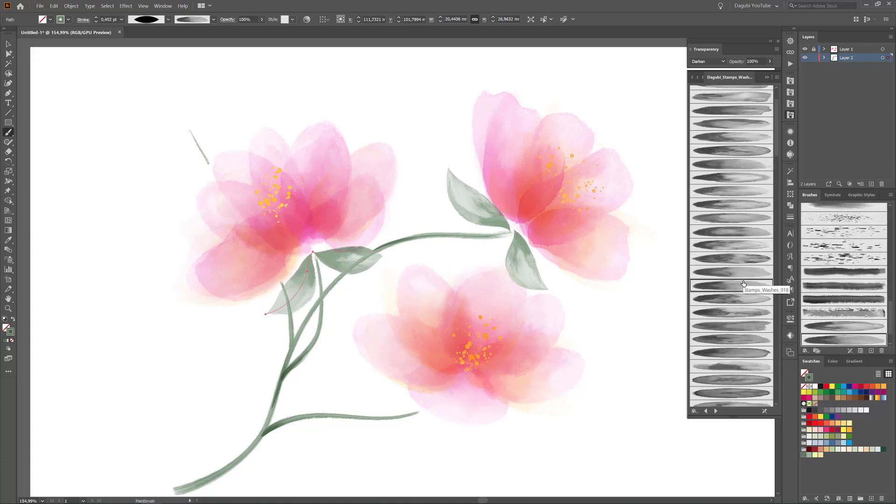
ctrl+click(477, 208)
click(731, 326)
ctrl+click(522, 265)
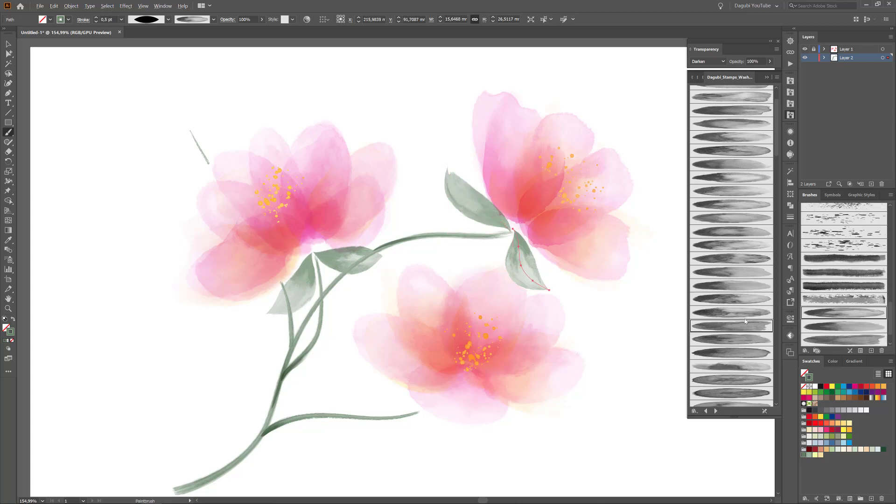
click(748, 286)
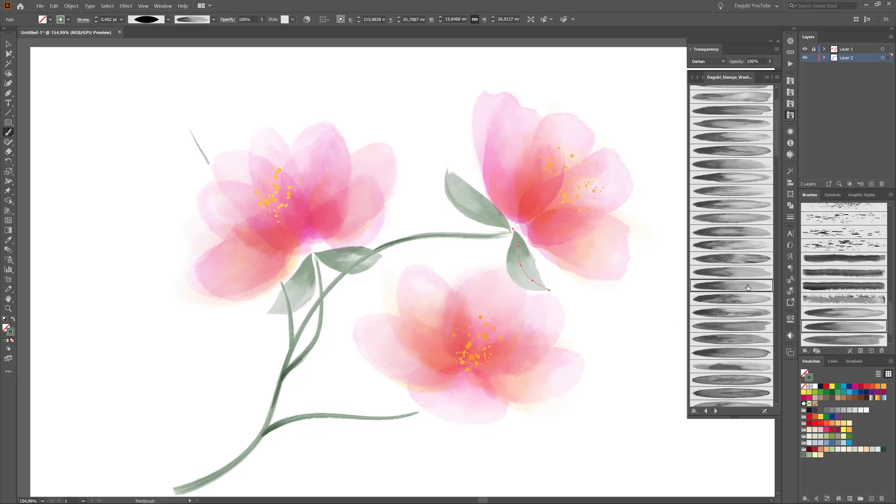
Step: Recolour the four leaves with the pale green swatch R=26 G=73 B=48 copy 2 and clear the selection
click(832, 361)
click(816, 363)
click(809, 455)
ctrl+click(476, 218)
click(826, 435)
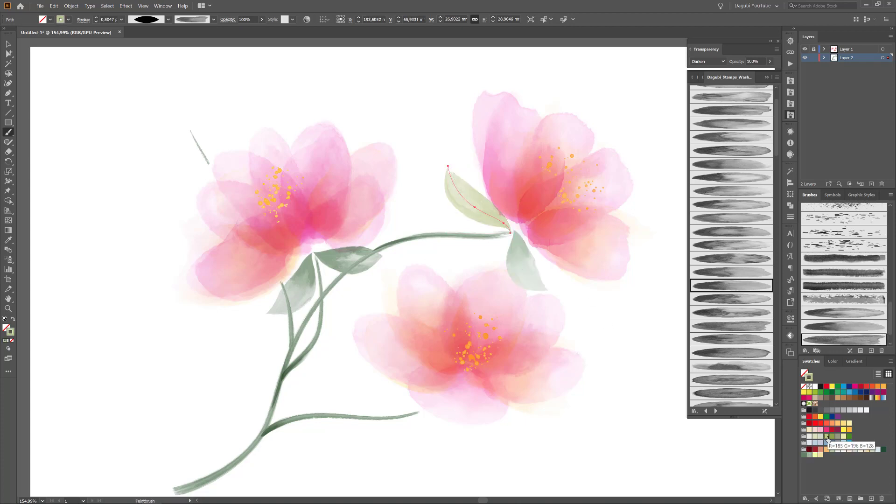
click(833, 437)
click(810, 455)
key(ctrl+shift+a)
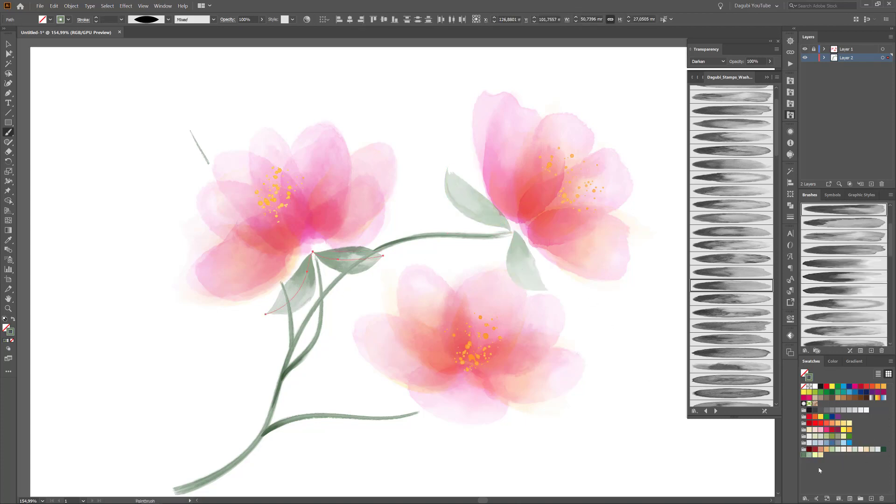
Step: Paint a pale yellow wash stroke about 24 mm tall in Multiply mode over the leaf below the right flower
click(708, 61)
click(705, 118)
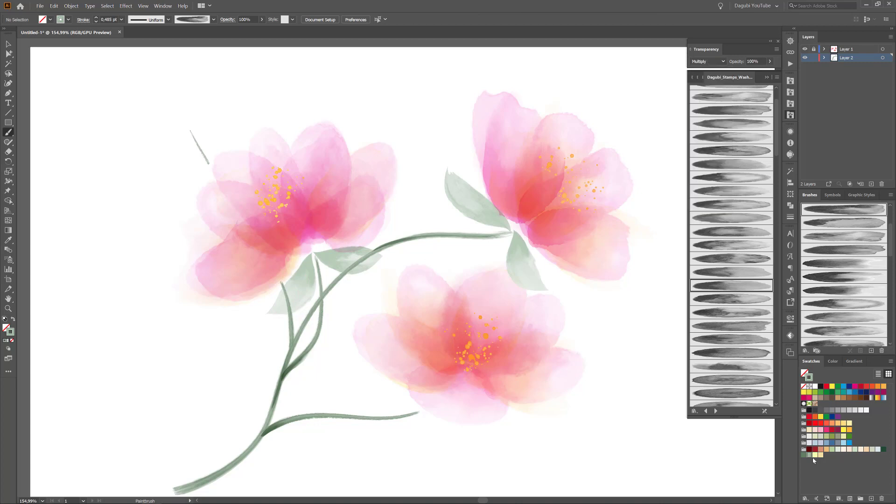
click(850, 290)
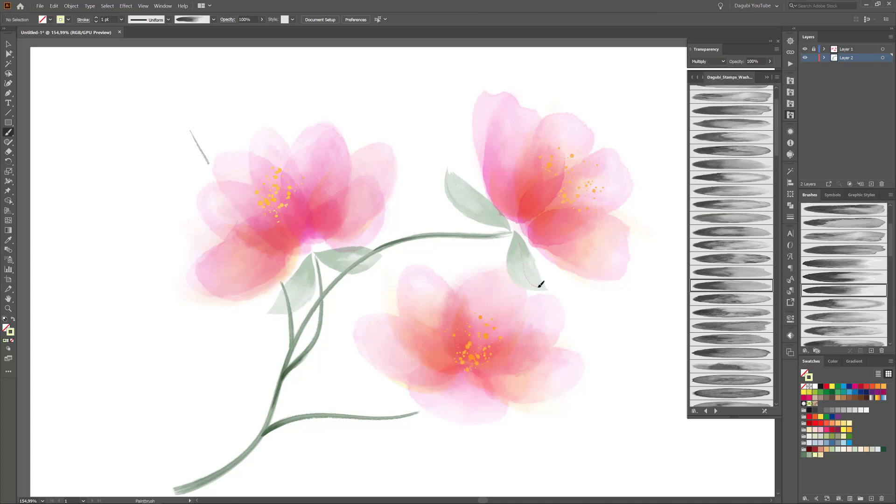
drag(538, 287, 534, 289)
Step: Give the yellow stroke a lens-shaped width profile at 0.5 pt and overlay the other three leaves the same way
click(168, 20)
click(145, 46)
click(96, 21)
click(96, 21)
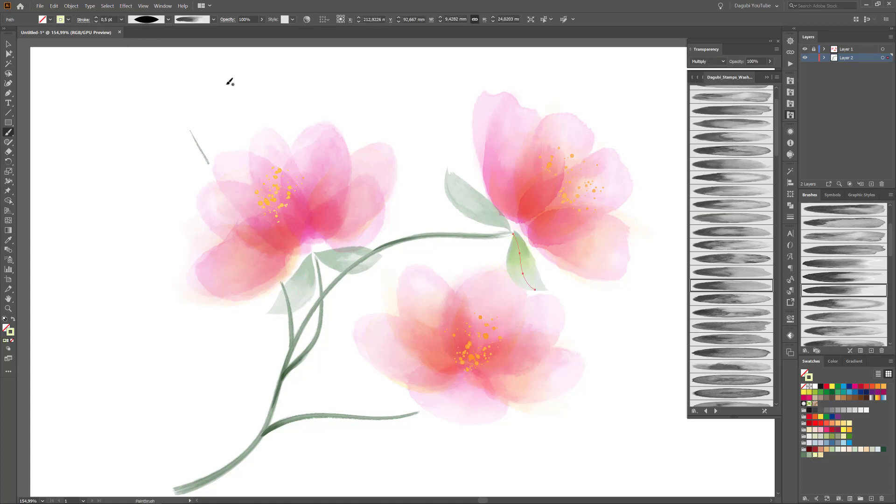
key(ctrl+shift+a)
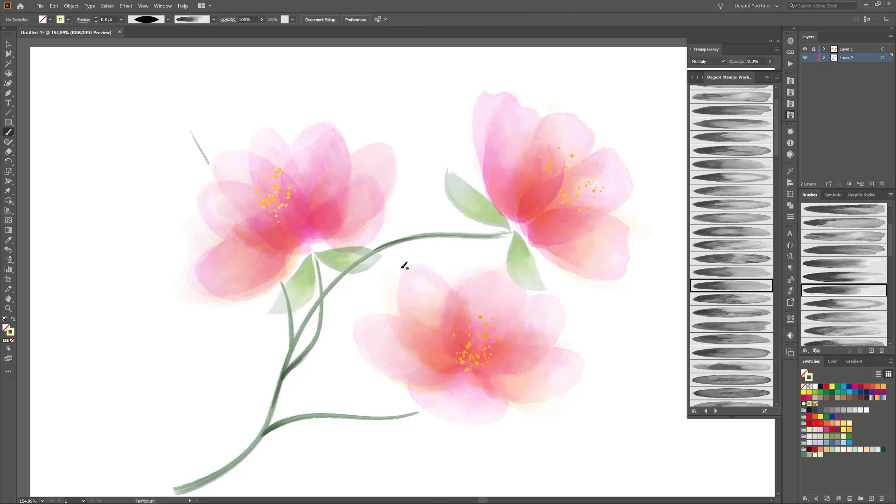
Step: Paint a curved stroke about 10 mm wide and 38 mm tall above the lower main stem with a Short Strokes brush
drag(515, 254, 516, 240)
click(790, 103)
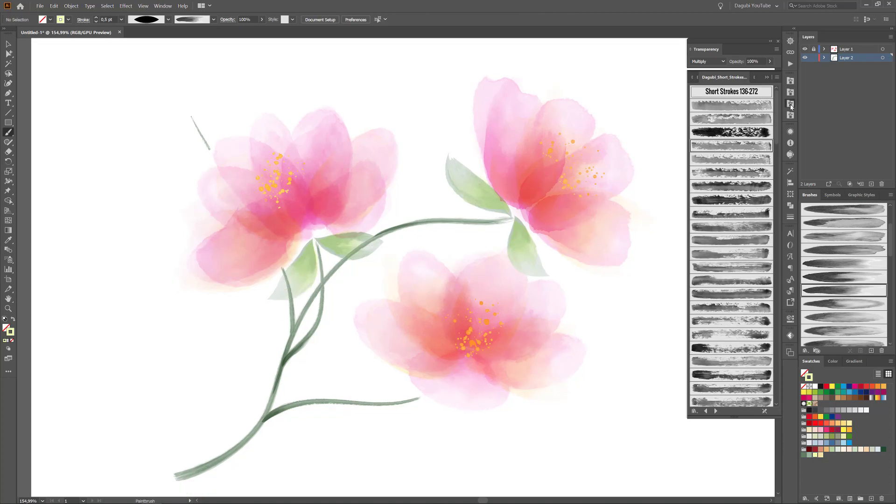
drag(776, 149, 777, 187)
click(706, 411)
drag(777, 134, 777, 252)
click(744, 214)
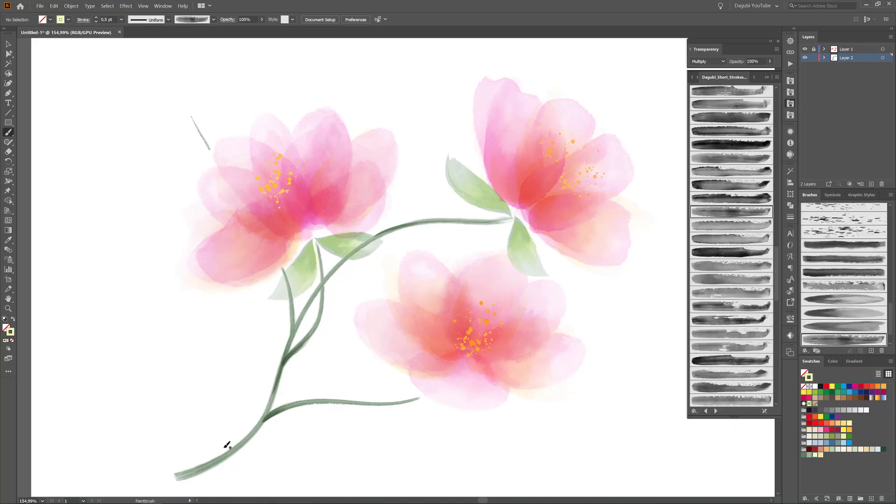
drag(209, 360, 206, 358)
Step: Colour the new stroke olive green, set it to 1 pt with a lens-shaped width profile, and deselect it
click(810, 455)
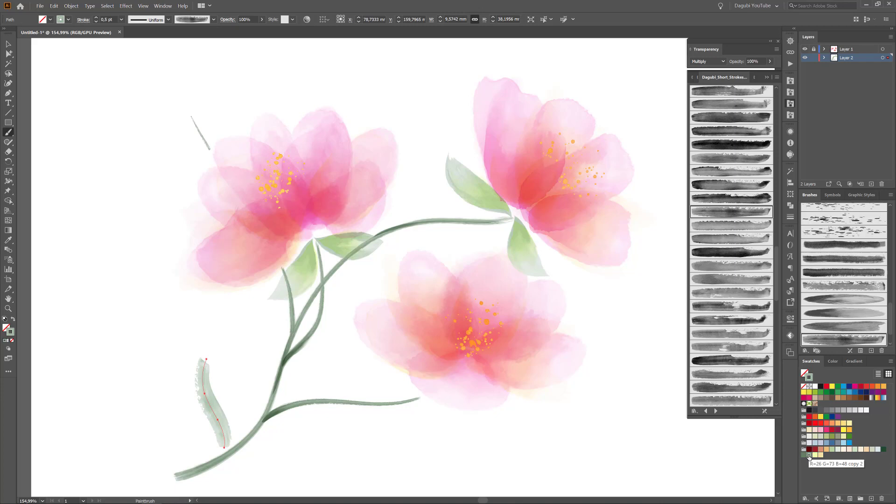
click(839, 437)
click(832, 436)
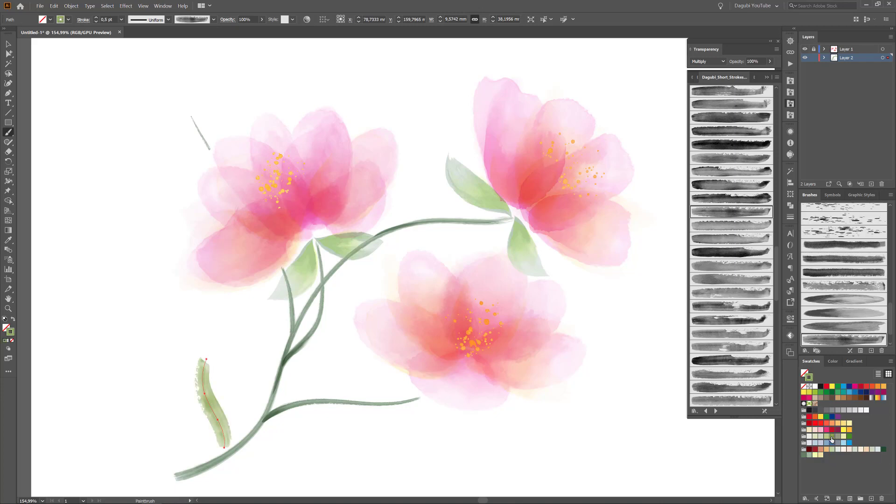
click(96, 18)
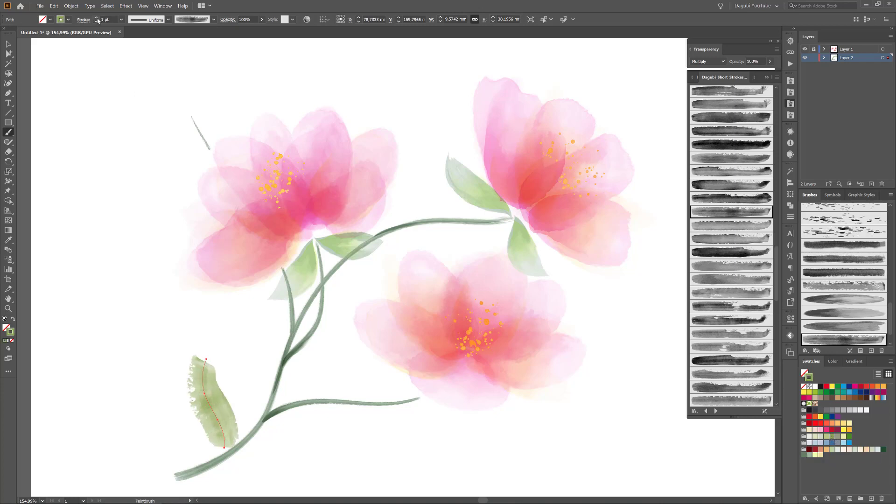
ctrl+click(310, 451)
Step: Paint three olive leaves around the lower stems: one beside the main stem, one below and one above the lower branch
drag(273, 387, 246, 320)
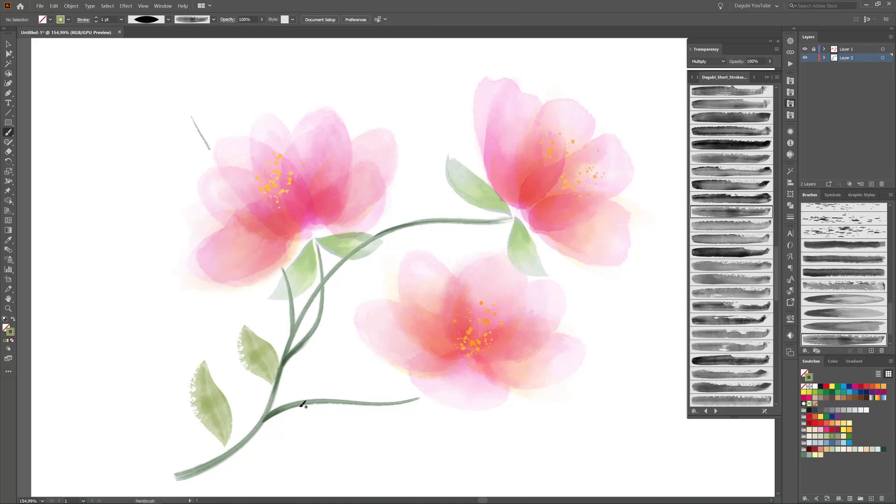
drag(380, 430, 381, 432)
drag(335, 358, 336, 346)
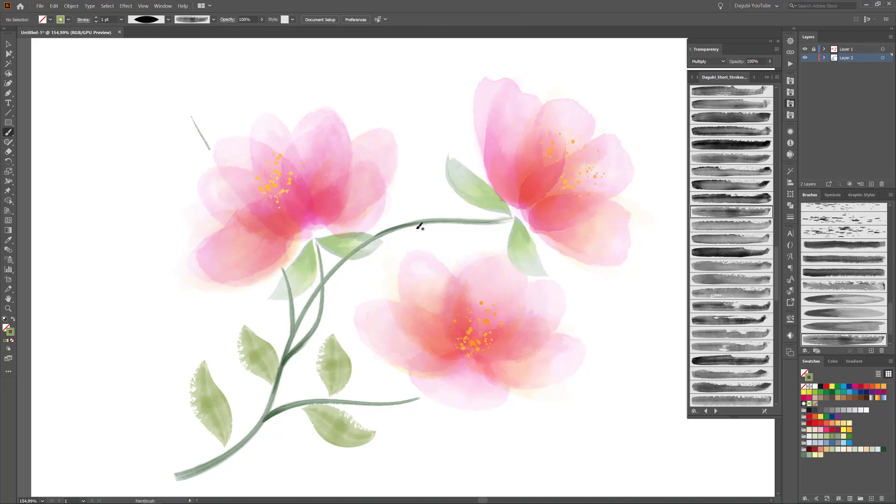
Step: Paint olive leaves above, below and beside the upper curved stem, plus two small 0.5 pt leaves on the short upper-left stem
drag(418, 185, 417, 166)
drag(436, 220, 496, 236)
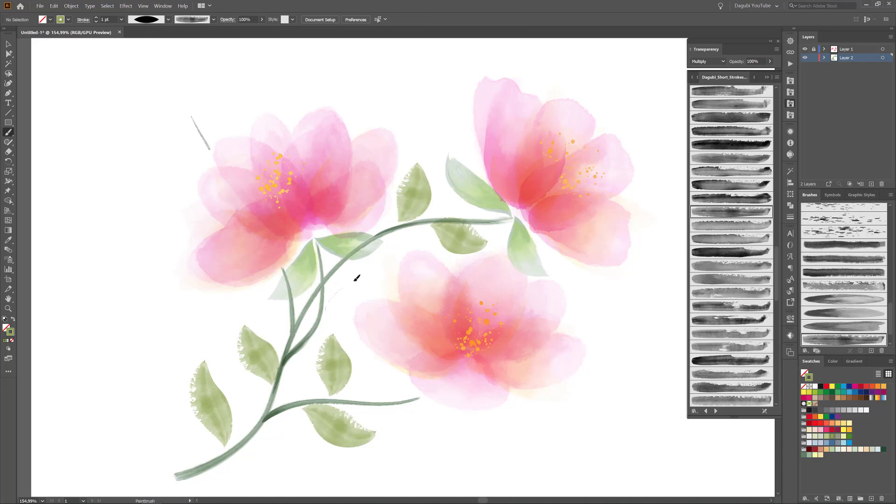
drag(357, 278, 369, 272)
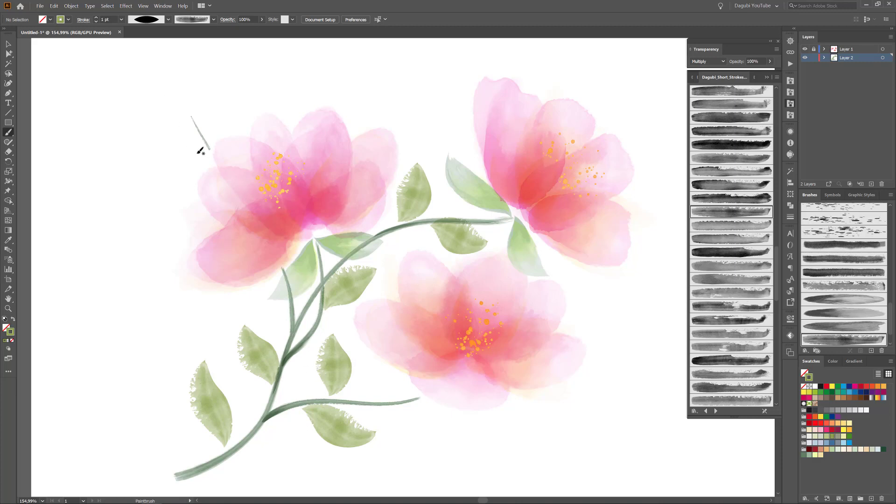
drag(170, 155, 222, 116)
Step: Apply a different Short Strokes brush to each of the four leaves around the lower stems
key(ctrl)
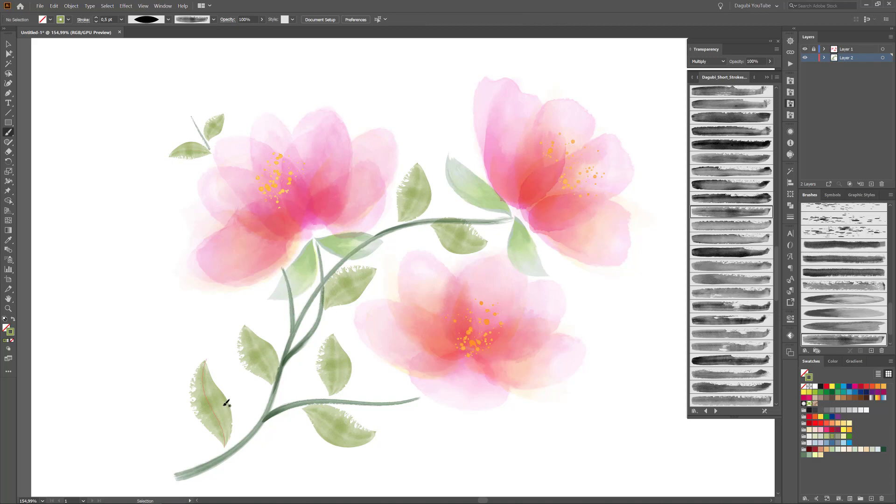
ctrl+click(223, 409)
click(731, 171)
ctrl+click(273, 358)
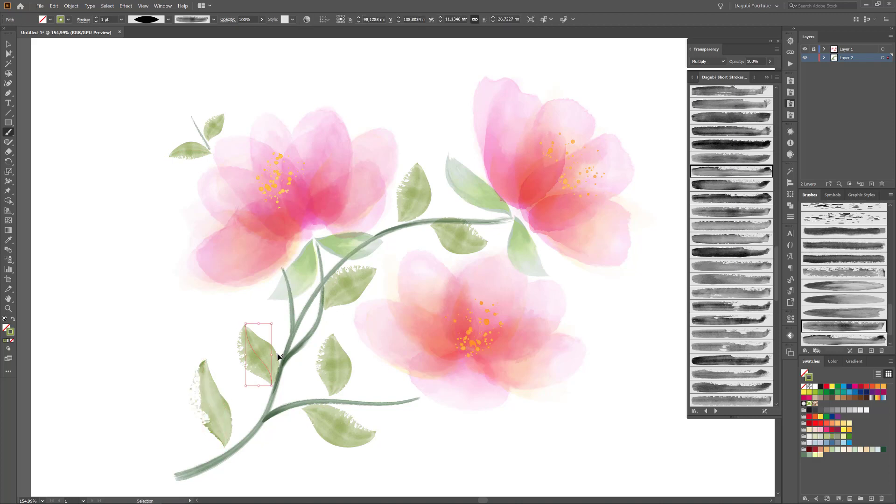
click(720, 188)
ctrl+click(342, 416)
click(710, 200)
ctrl+click(335, 365)
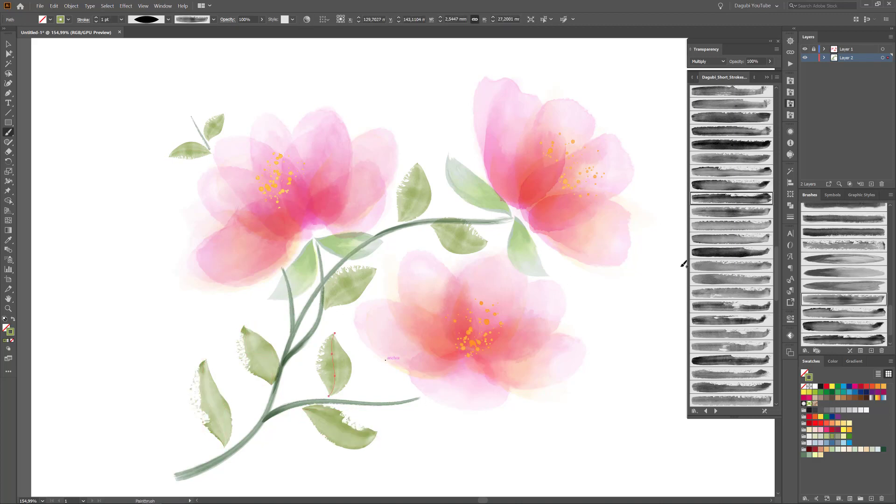
click(728, 213)
Step: Apply a different Short Strokes brush to each of the three leaves along the upper curved stem
ctrl+click(350, 287)
click(728, 225)
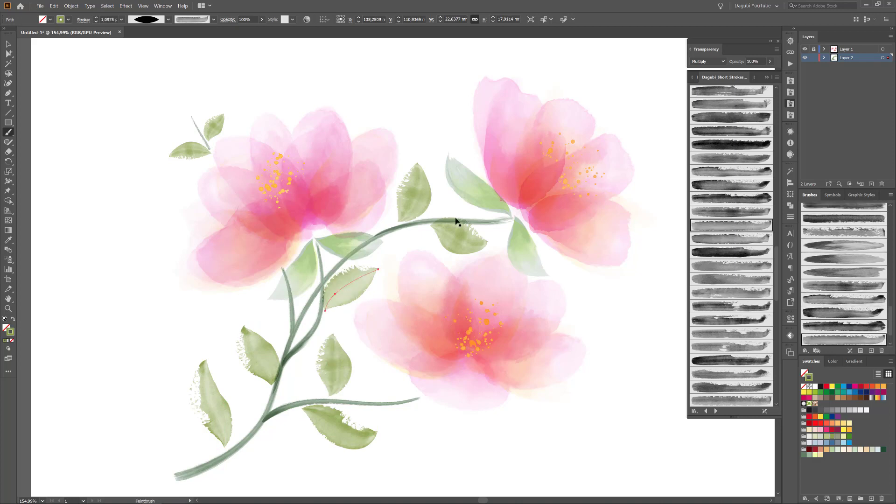
ctrl+click(411, 192)
click(728, 238)
ctrl+click(474, 237)
click(732, 253)
Step: Apply two different Short Strokes brushes to the small leaves on the short stem above the upper-left flower
ctrl+click(216, 125)
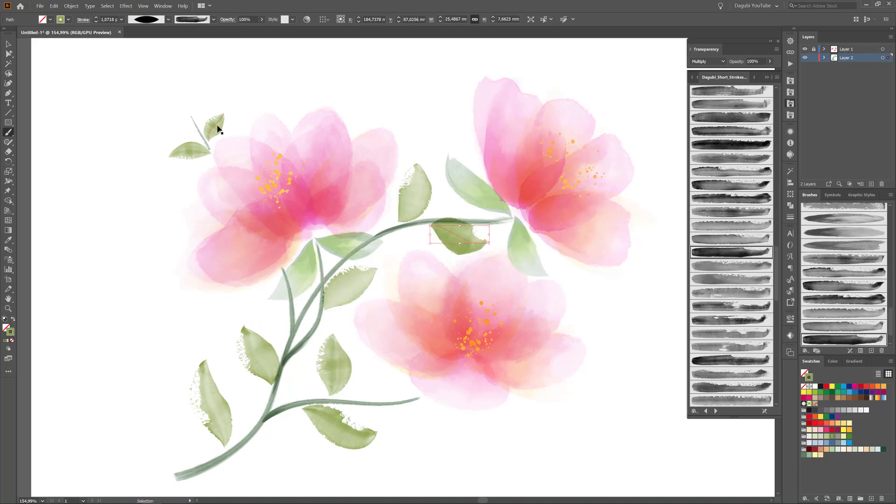
click(733, 266)
ctrl+click(196, 152)
click(738, 279)
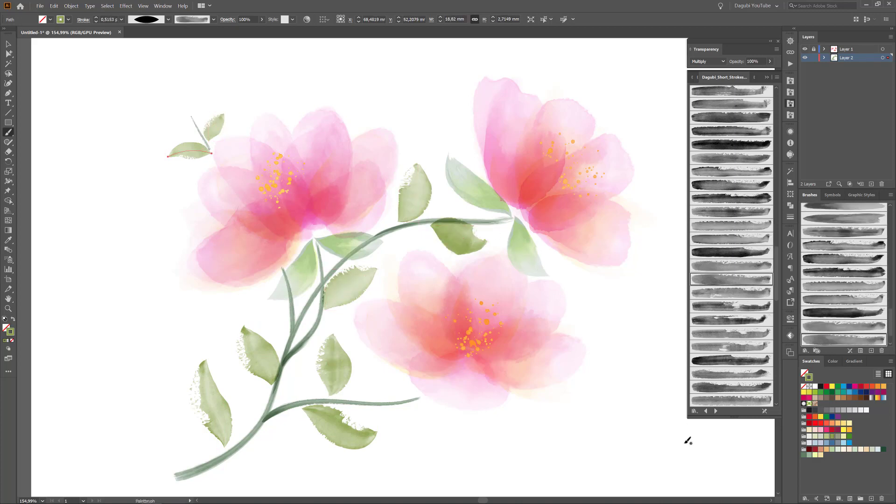
Step: Collect the nine olive leaf paths in a new sublayer of Layer 2 and duplicate that sublayer
click(824, 58)
click(858, 132)
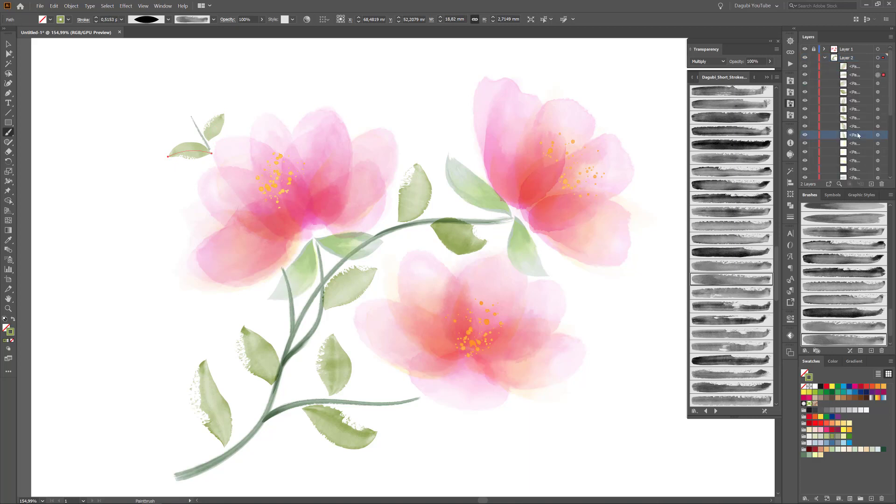
shift+click(859, 66)
click(890, 37)
click(840, 127)
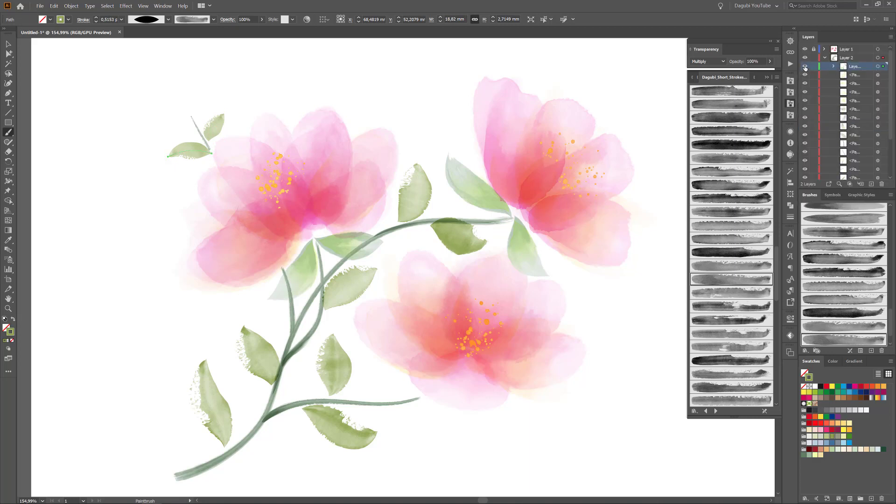
key(ctrl+shift+a)
drag(866, 66, 871, 183)
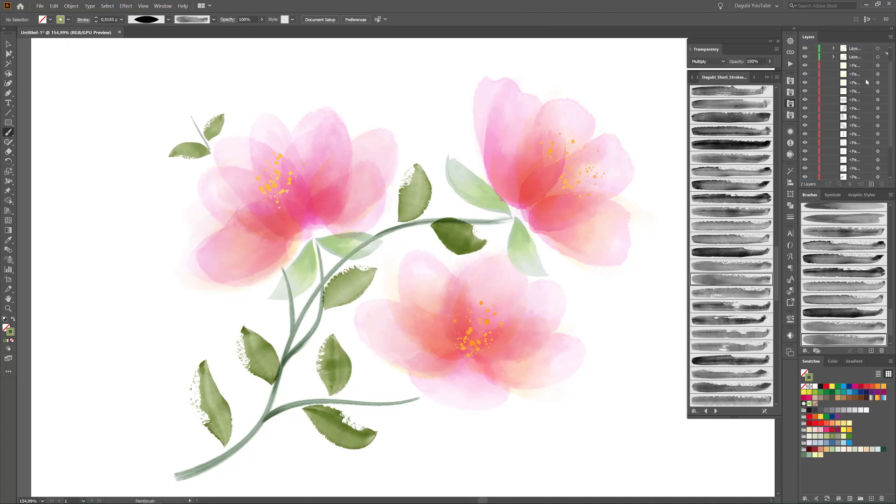
Step: Give all leaves in the lower leaf sublayer a Stamps Washes brush with a 0.5 pt stroke and an elliptical width profile
scroll(867, 81, up, 1)
click(878, 75)
scroll(751, 189, up, 10)
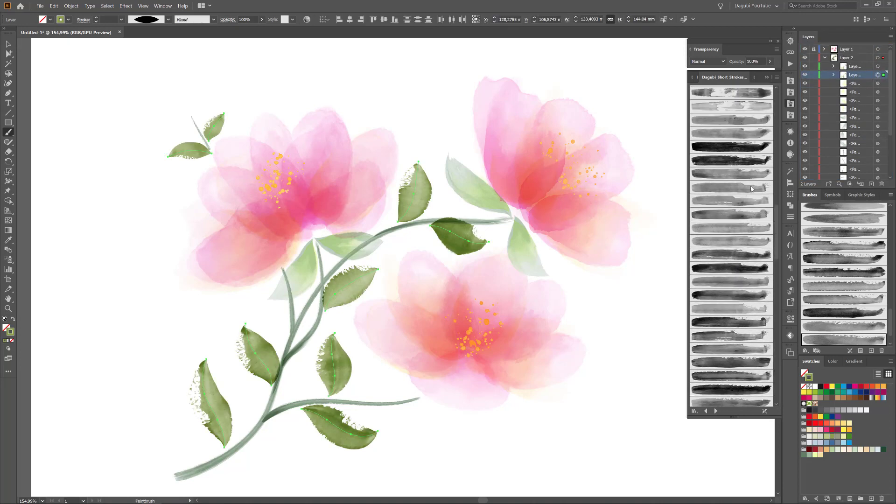
click(791, 115)
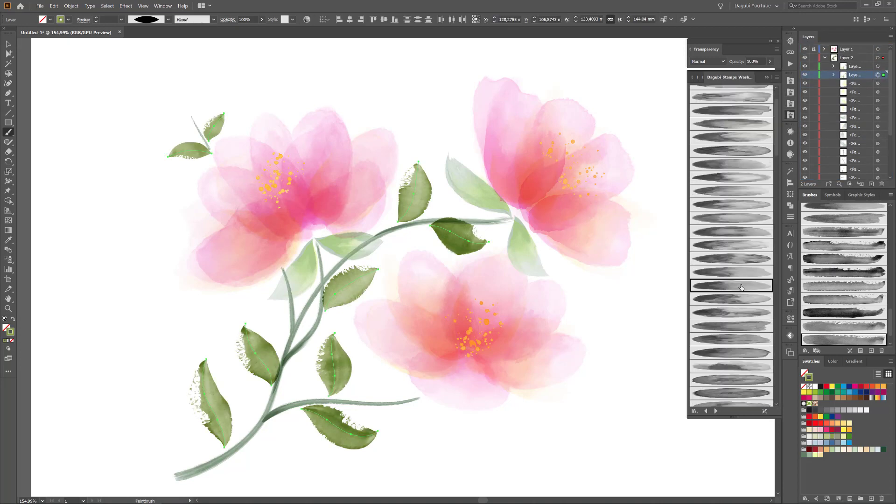
click(737, 353)
click(122, 19)
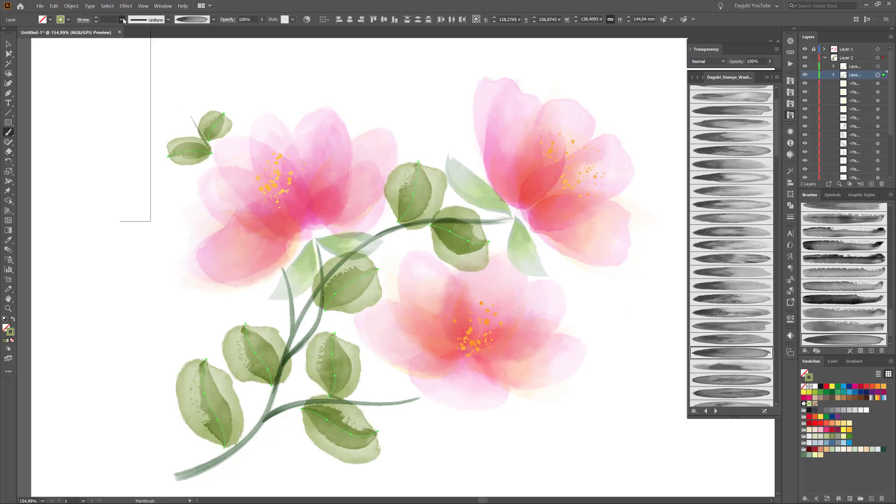
click(128, 38)
click(154, 19)
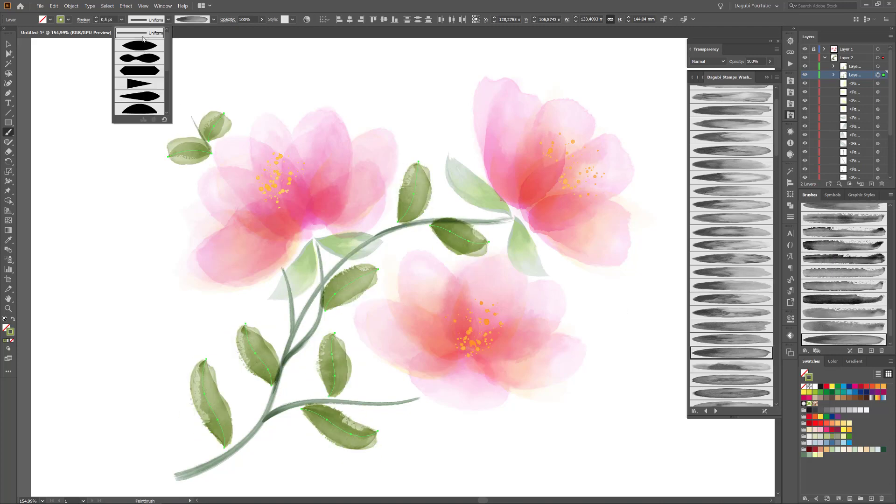
click(141, 38)
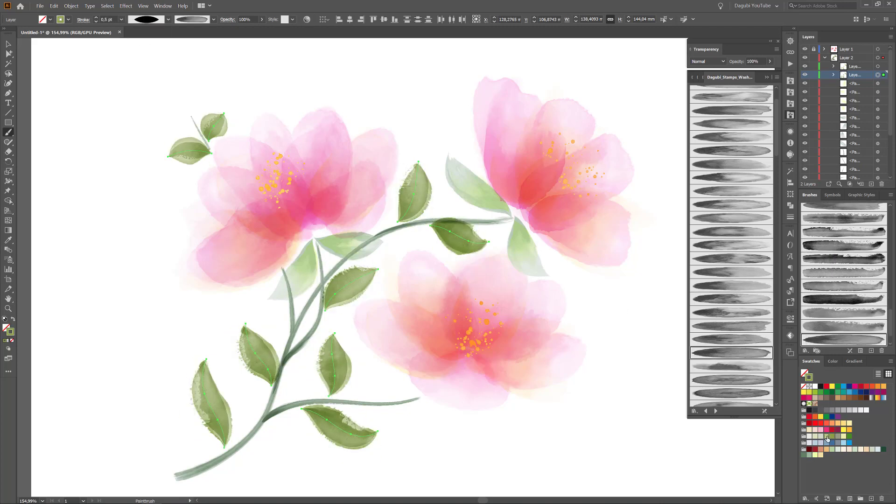
Step: Recolour the lower leaf sublayer pale grey-green and apply a softer, fading Stamps Washes brush at 0.7 pt
click(810, 456)
scroll(712, 250, down, 5)
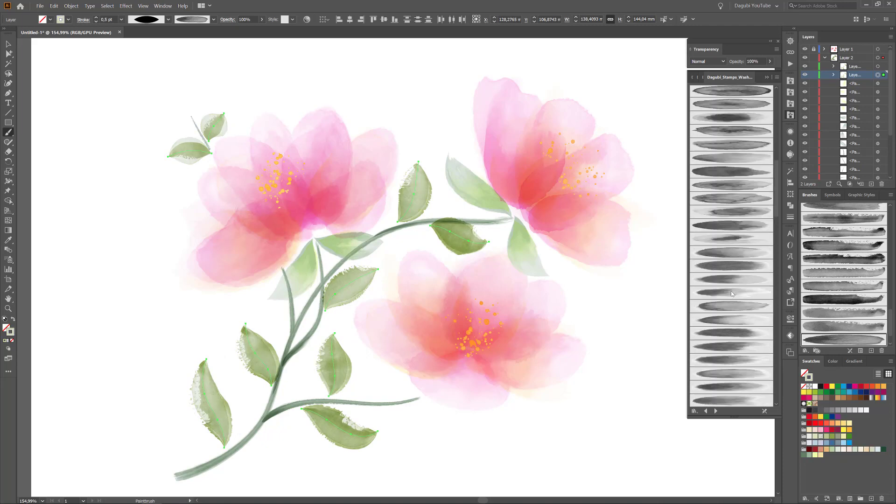
click(731, 319)
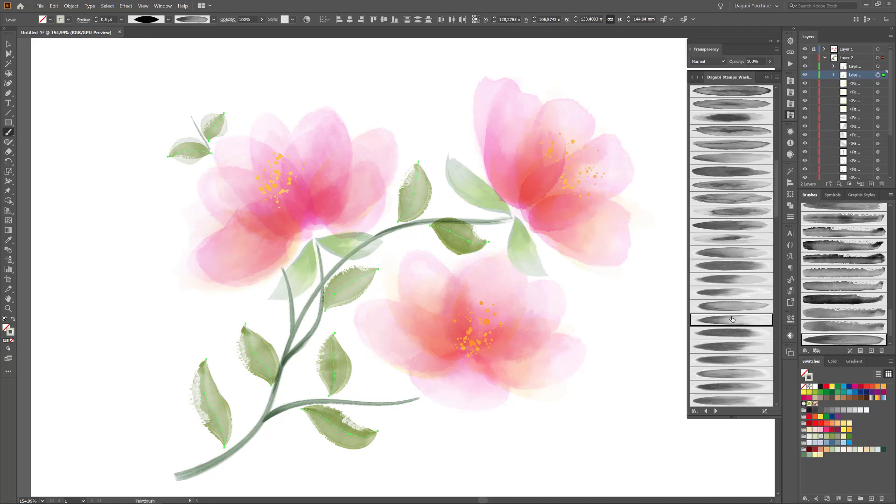
click(96, 19)
Step: Reduce the stroke of the two small upper-left leaves in the lower leaf sublayer to 0.4 pt
click(834, 74)
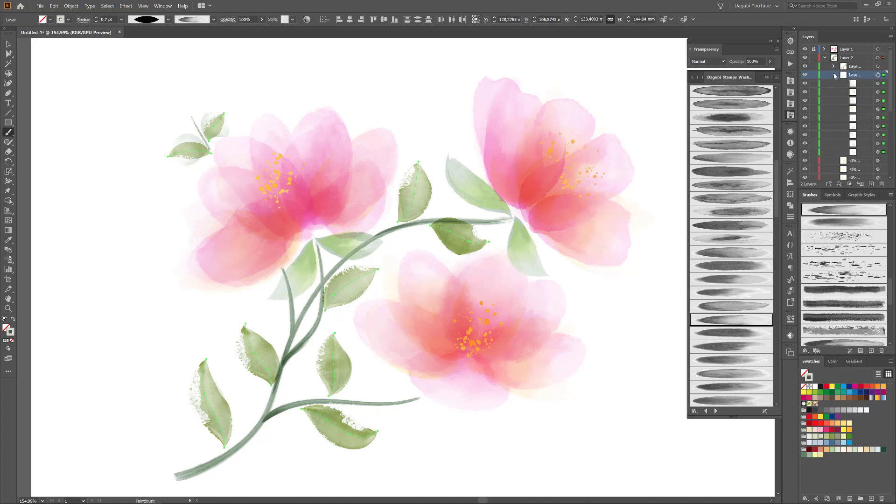
click(878, 83)
shift+click(877, 91)
click(96, 22)
click(96, 22)
click(96, 22)
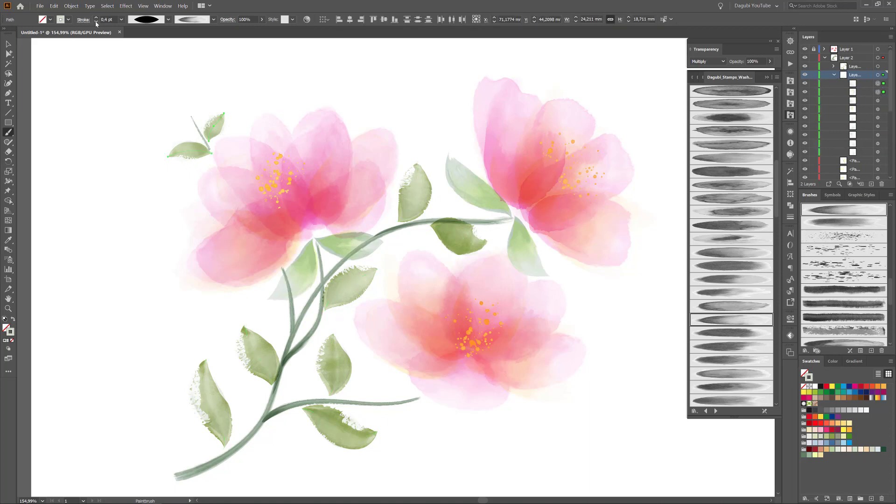
Step: Recolour the whole lower leaf sublayer to the light yellow-green bdd46f (RGB 189, 212, 111)
click(878, 75)
click(835, 361)
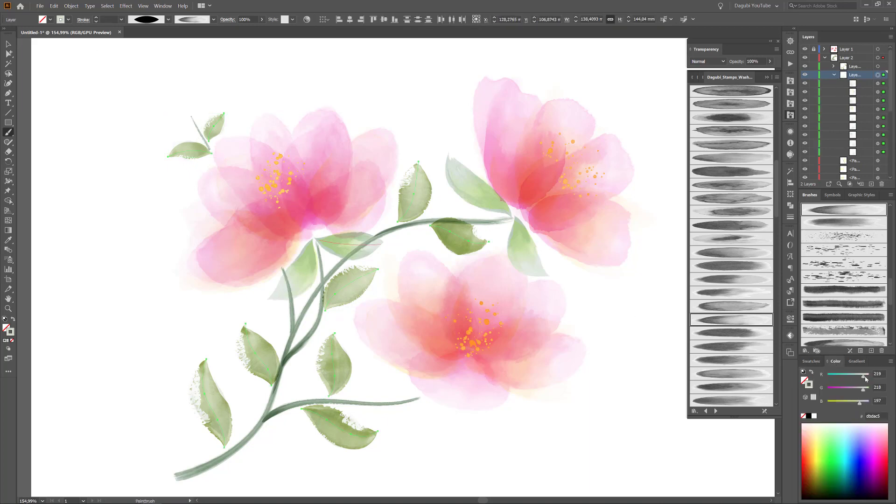
drag(865, 377, 859, 405)
click(817, 437)
click(819, 443)
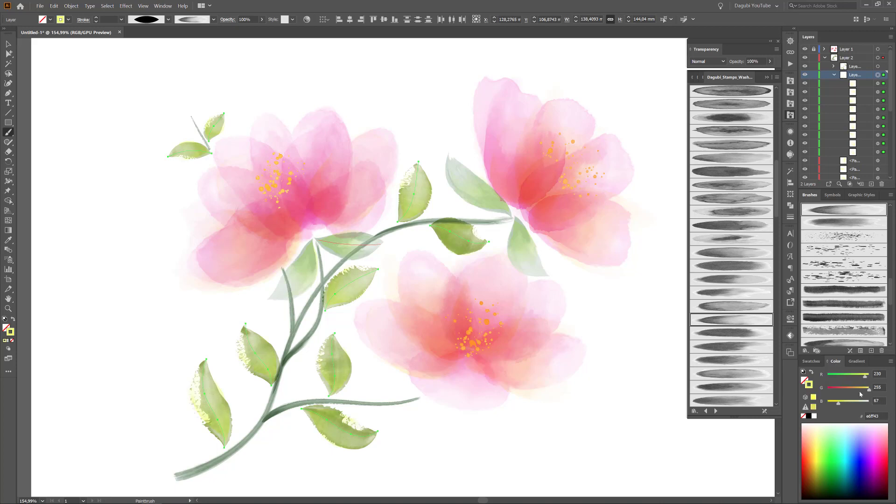
drag(866, 392, 863, 392)
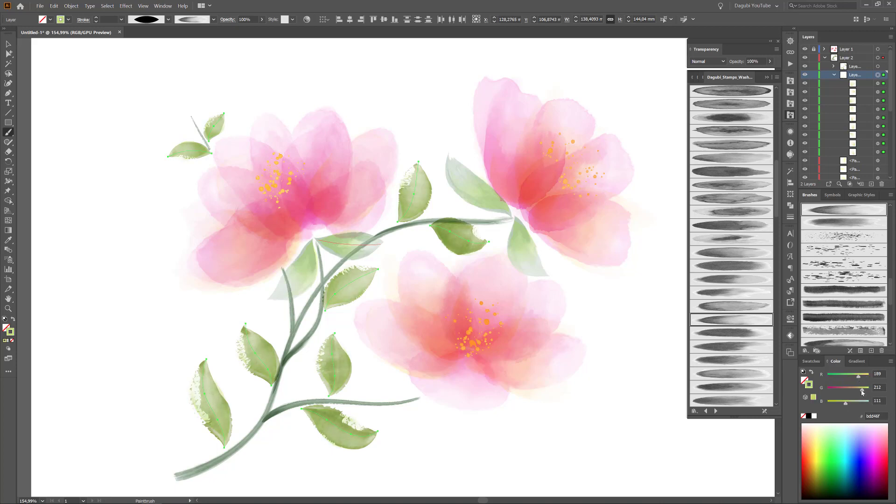
ctrl+click(683, 452)
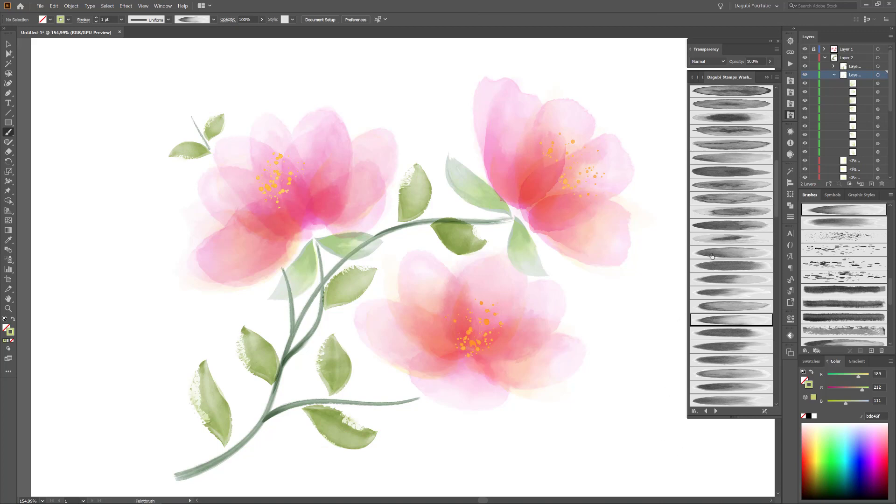
Step: Paint a pale pink bud above the short upper-left stem with the Stamps_Washes_004 brush at 0.5 pt
scroll(846, 293, up, 5)
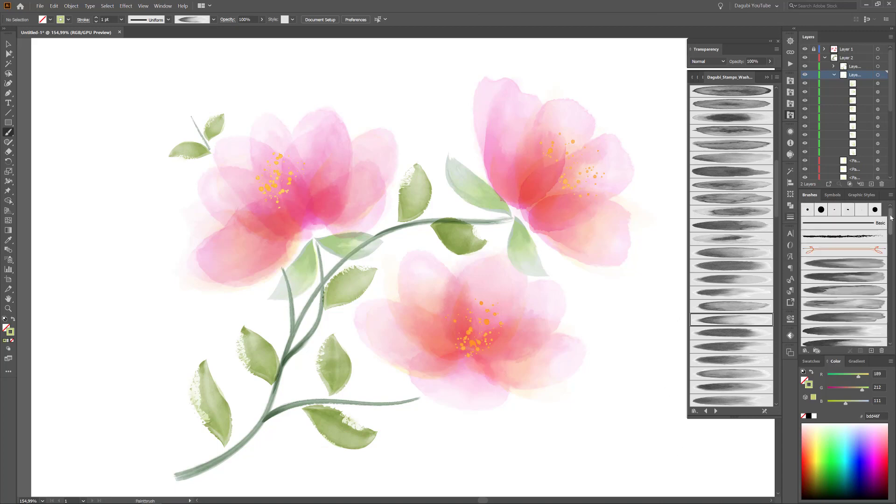
click(845, 304)
click(812, 361)
click(820, 430)
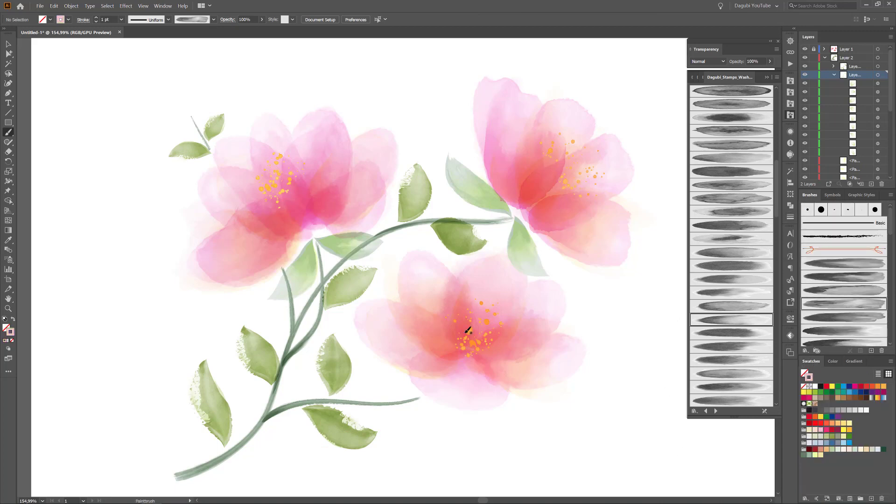
drag(167, 71, 190, 116)
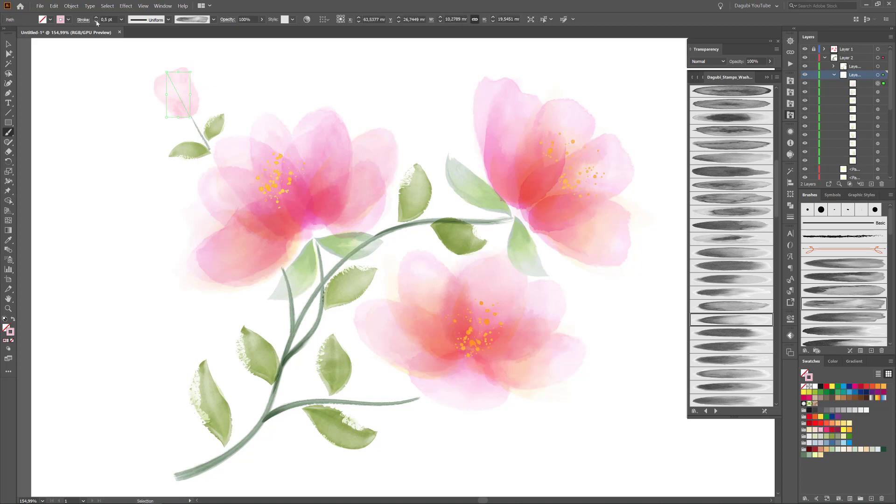
ctrl+click(85, 113)
Step: Layer further pink strokes over the bud in Multiply mode with different wash brushes, deepening its base
click(708, 61)
click(707, 91)
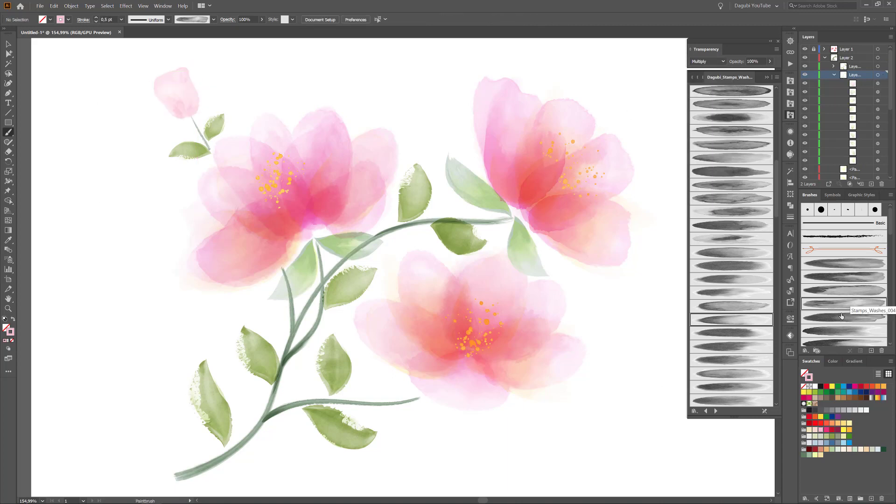
scroll(854, 280, down, 5)
click(854, 248)
mouse_move(195, 112)
mouse_down()
mouse_move(179, 64)
mouse_move(186, 108)
mouse_move(166, 76)
mouse_up()
scroll(862, 277, down, 3)
click(854, 312)
ctrl+click(706, 456)
click(849, 286)
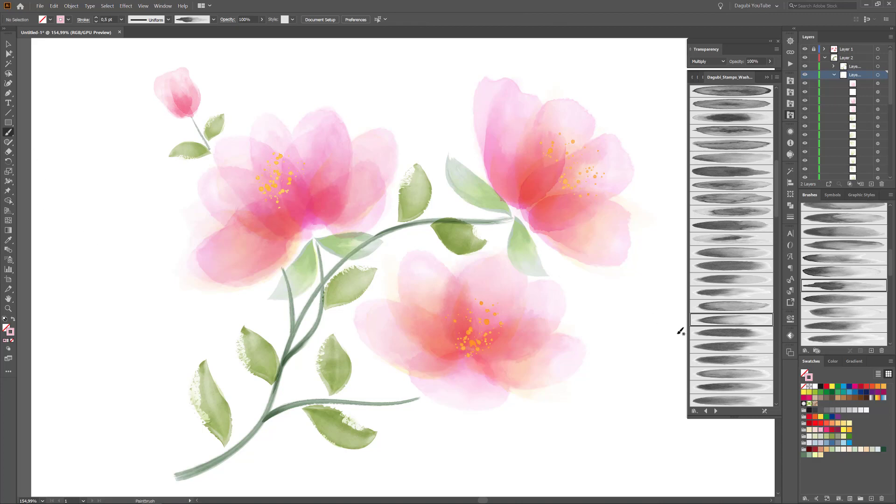
Step: Set up a grey-green rough-edged brush with Normal blending and an elliptical width profile, using a trial stroke that is removed
scroll(858, 243, down, 5)
click(858, 231)
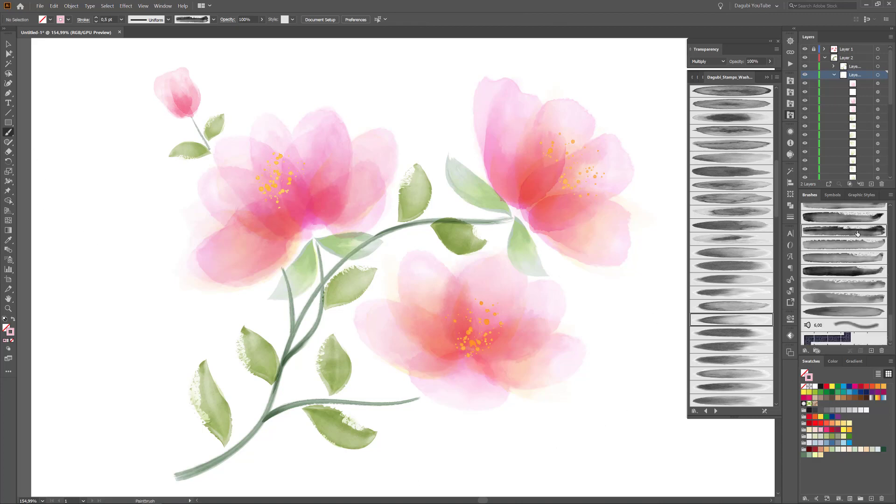
click(811, 456)
click(708, 61)
click(700, 71)
drag(114, 111, 140, 155)
click(149, 21)
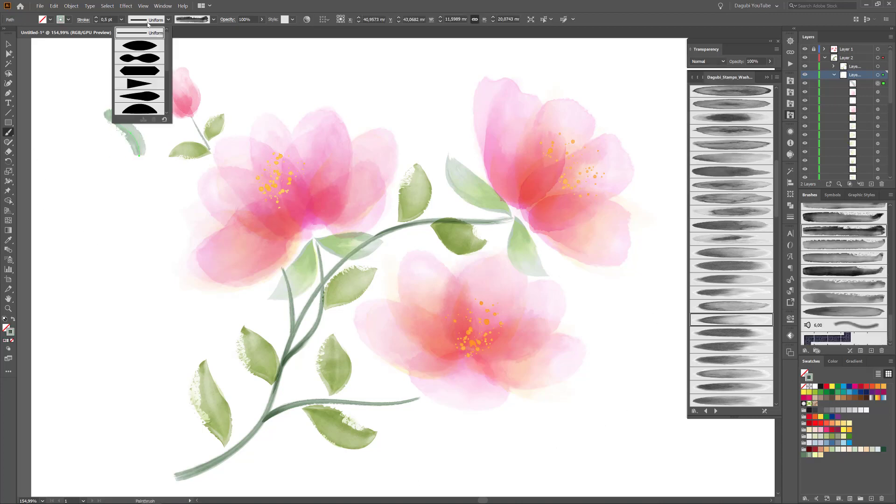
click(146, 45)
click(54, 6)
click(65, 35)
Step: Paint a grey-green sepal at 0.3 pt along the bud's right edge, replacing the first attempt with a longer stroke
drag(165, 78, 412, 226)
mouse_move(395, 262)
mouse_down()
mouse_move(404, 247)
mouse_move(395, 169)
mouse_up()
click(97, 22)
click(96, 22)
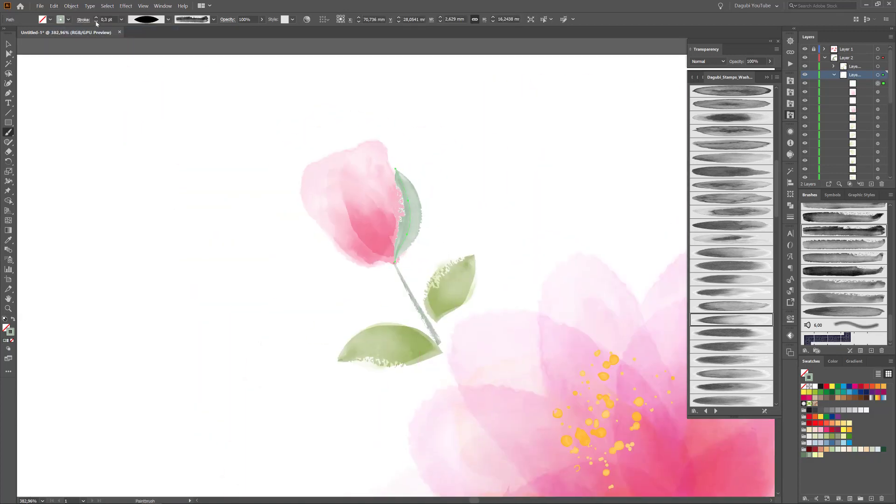
key(Delete)
mouse_move(396, 264)
mouse_down()
mouse_move(405, 245)
mouse_move(389, 144)
mouse_up()
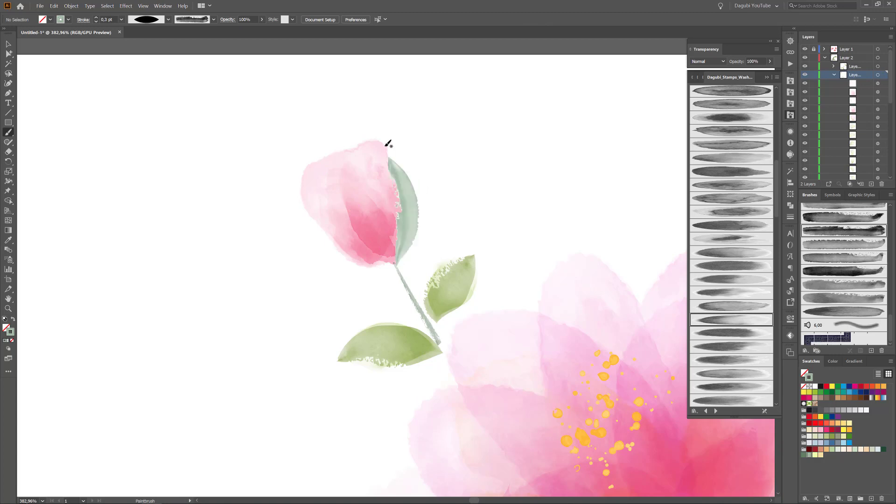
Step: Paint a second grey-green sepal along the bud's lower-left edge with another rough-edged brush and the elliptical width profile
click(842, 218)
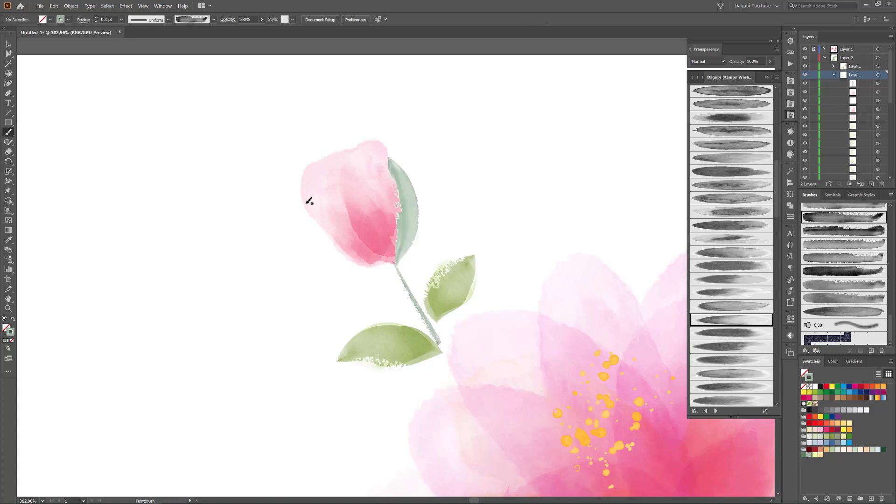
mouse_move(309, 202)
mouse_down()
mouse_move(381, 267)
mouse_move(395, 264)
mouse_up()
click(148, 19)
click(145, 44)
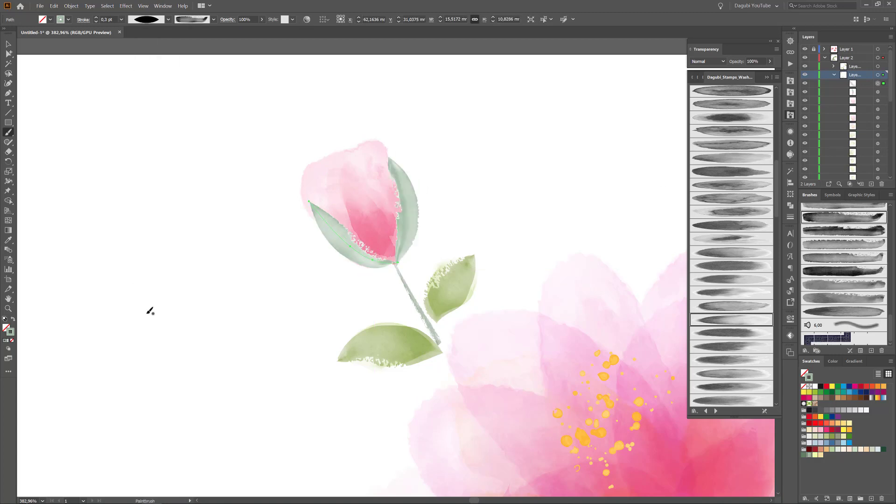
key(ctrl+shift+a)
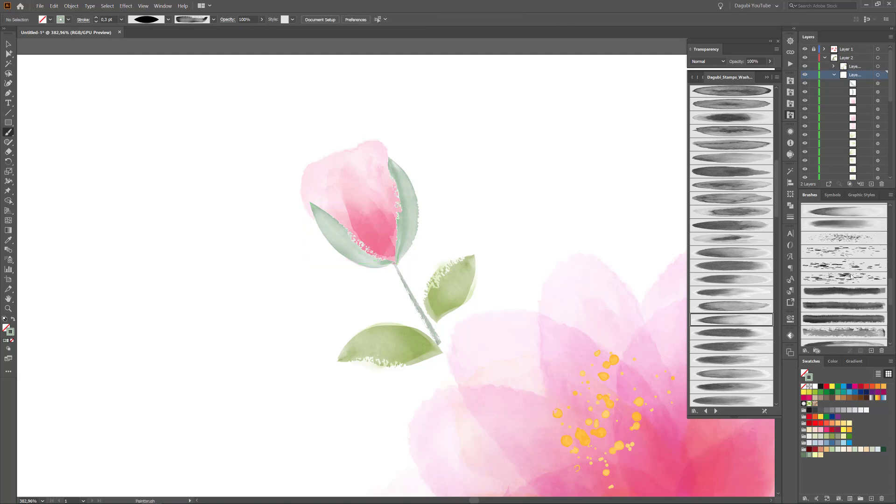
Step: Shade the bud's sepals with grey-green wash strokes in Multiply mode, reducing the stroke to 0.2 pt
click(708, 61)
click(708, 90)
drag(400, 266, 405, 176)
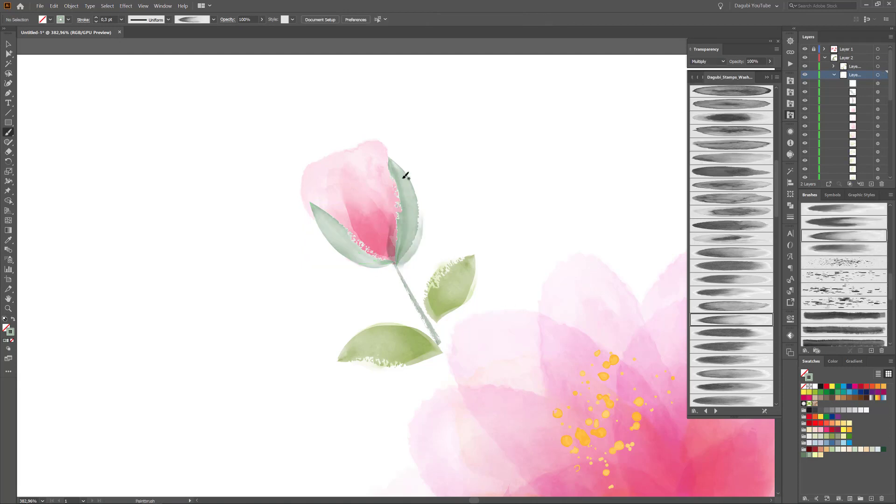
key(ctrl+shift+a)
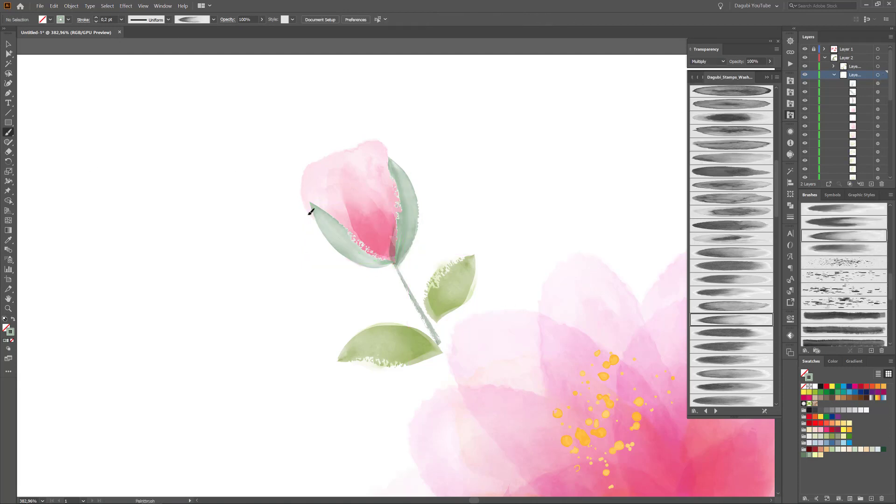
mouse_move(310, 213)
mouse_down()
mouse_move(362, 275)
mouse_move(366, 203)
mouse_up()
Step: Deepen the bud's centre with a pink wash stroke at 0.4 pt and a pale yellow one from the base
click(820, 431)
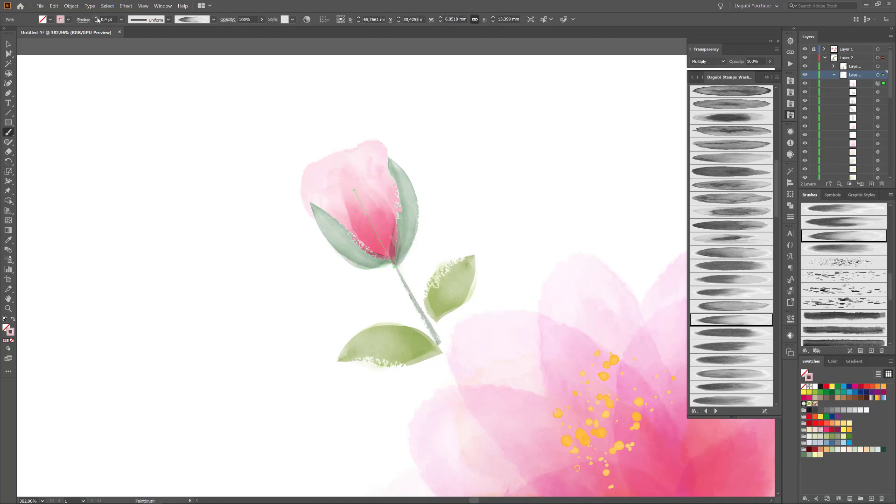
key(ctrl+shift+a)
click(846, 423)
drag(396, 261, 385, 241)
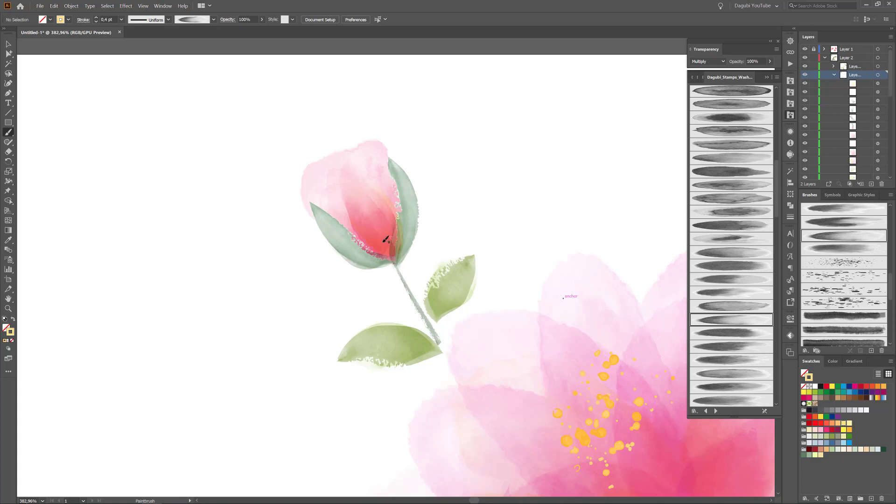
Step: Glaze both sepals and the bud's sides with pale yellow wash strokes at 0.4 pt and adjust their positions
drag(388, 164, 381, 148)
mouse_move(394, 263)
mouse_down()
mouse_move(352, 242)
mouse_move(302, 186)
mouse_up()
drag(328, 268, 333, 256)
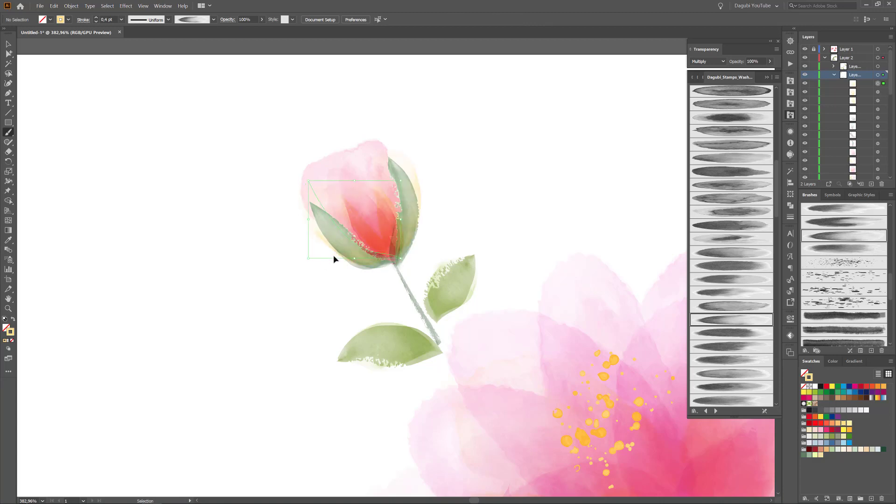
drag(427, 187, 423, 188)
scroll(575, 372, down, 4)
drag(577, 372, 424, 255)
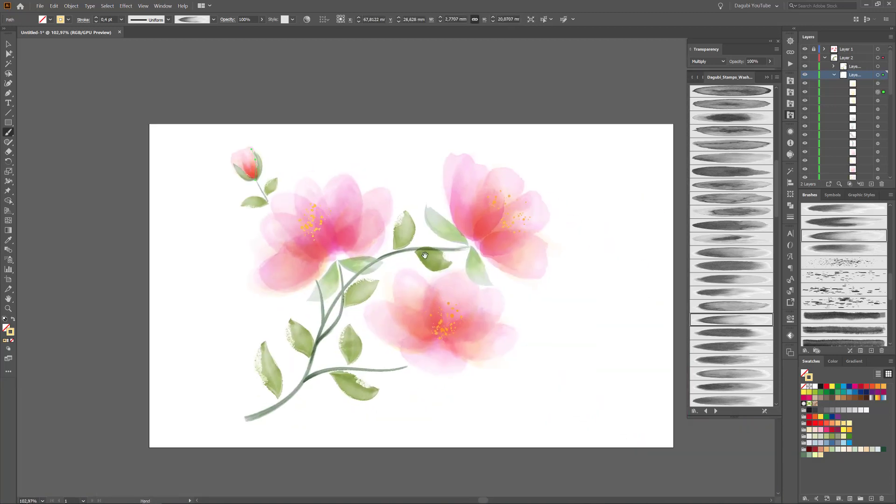
key(ctrl+0)
key(ctrl+shift+a)
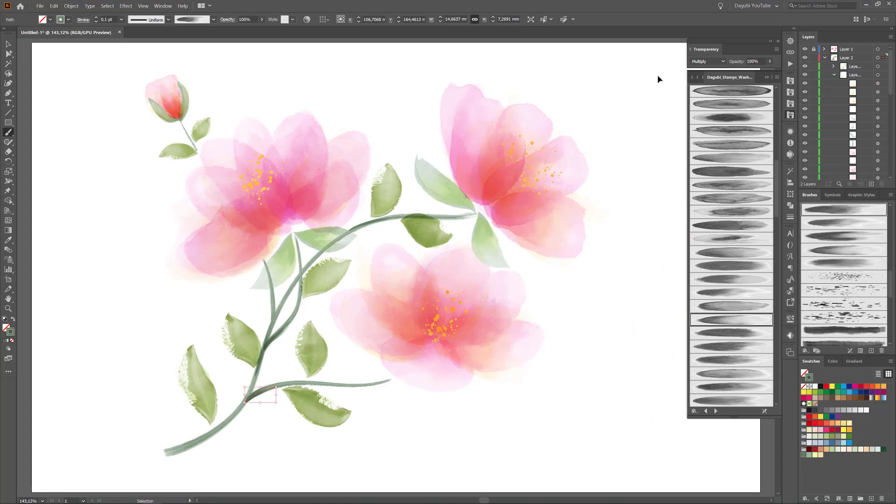
Step: Paint a short dark green stalk at 0.1 pt in Darken mode joining the lower-left leaf to the main stem
click(707, 61)
click(705, 81)
drag(560, 369, 602, 297)
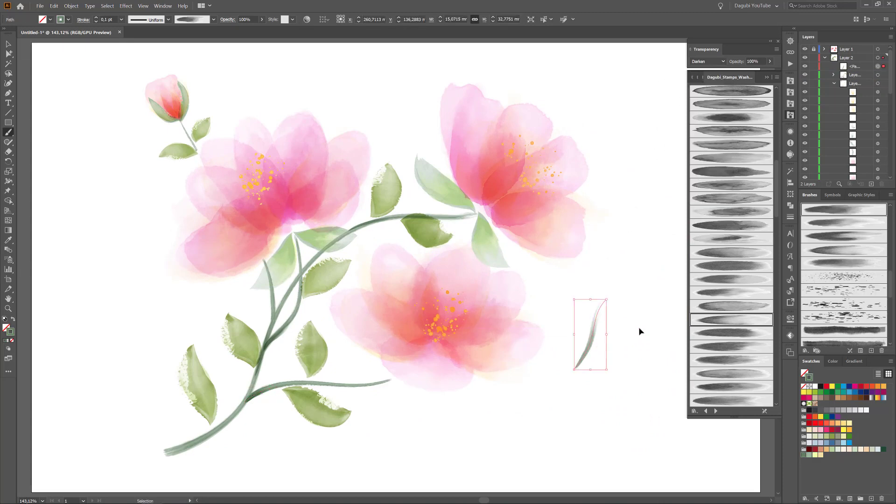
key(ctrl+shift+a)
drag(207, 412, 208, 410)
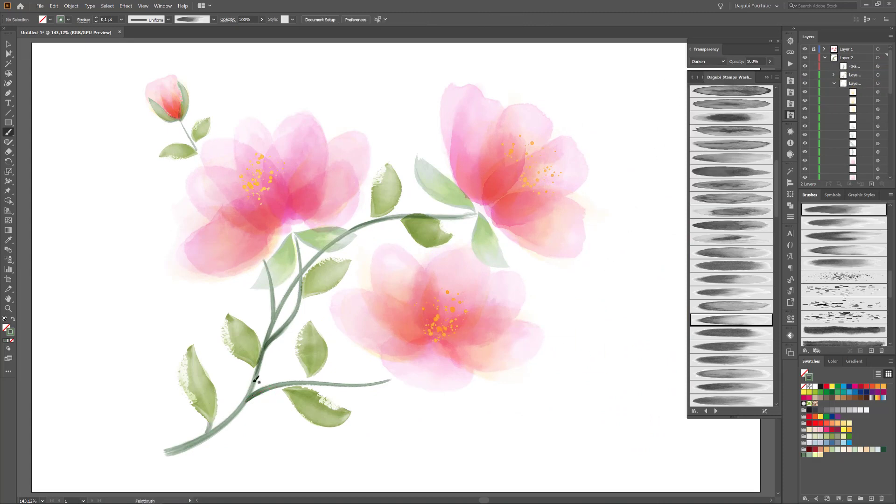
drag(187, 451, 327, 444)
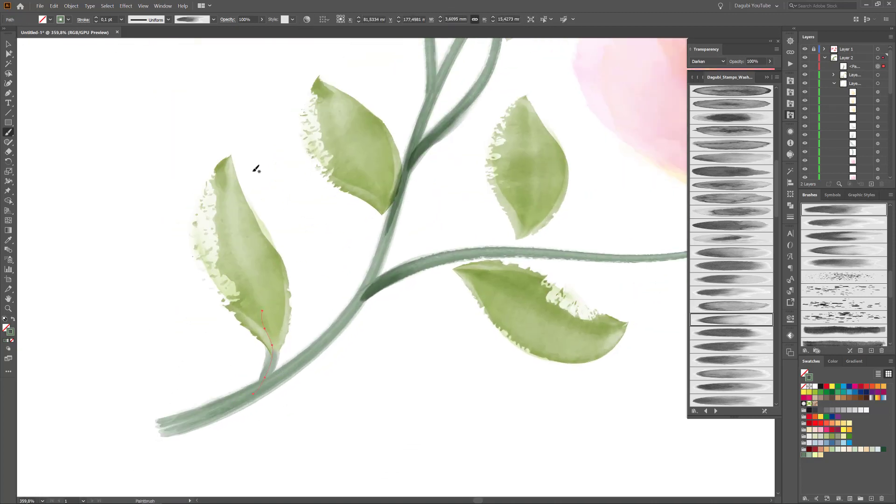
Step: Set the lower-left leaf's stalk to 0.06 pt and paint a matching stalk joining the upper-left leaf to the main stem
drag(104, 19, 148, 5)
text(06)
key(Return)
key(ctrl+shift+a)
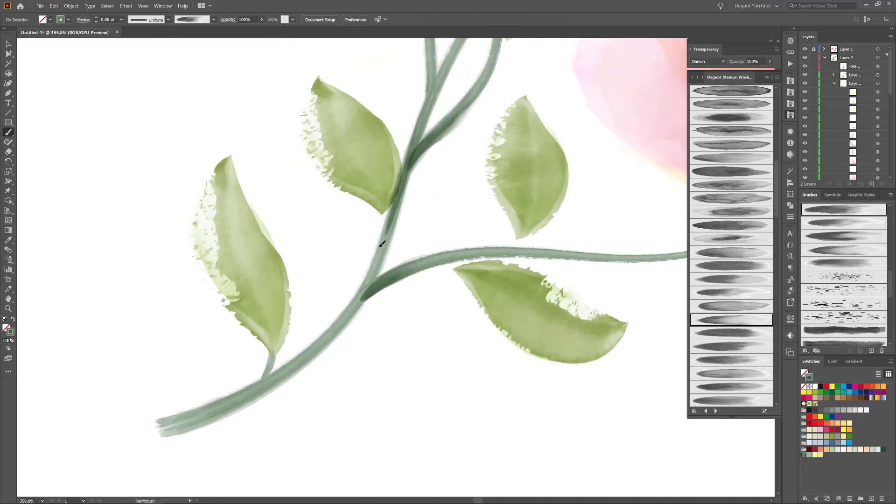
drag(382, 246, 384, 209)
scroll(847, 261, down, 6)
double_click(843, 312)
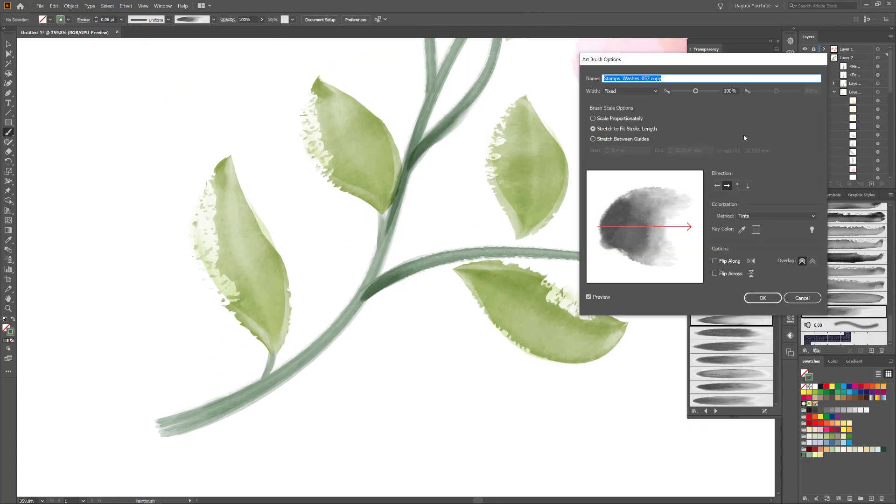
key(Escape)
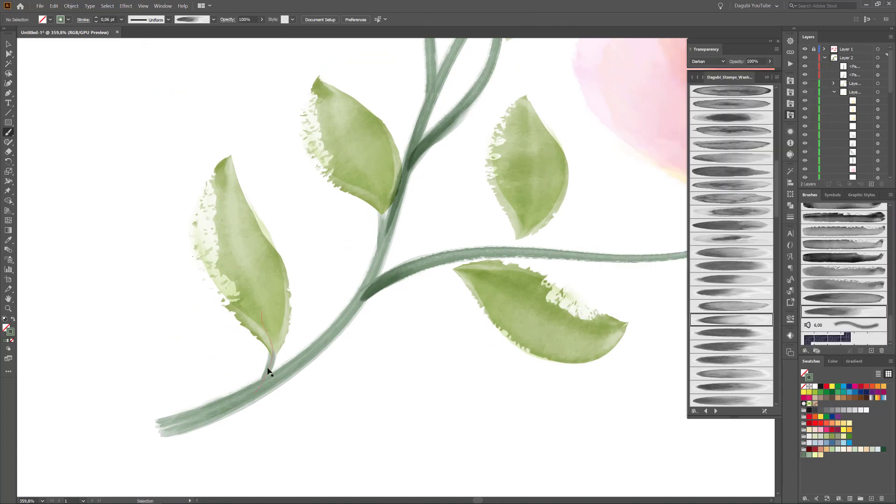
Step: Set the stroke of both new leaf stalks to 0.1 pt
drag(270, 393, 383, 191)
click(96, 18)
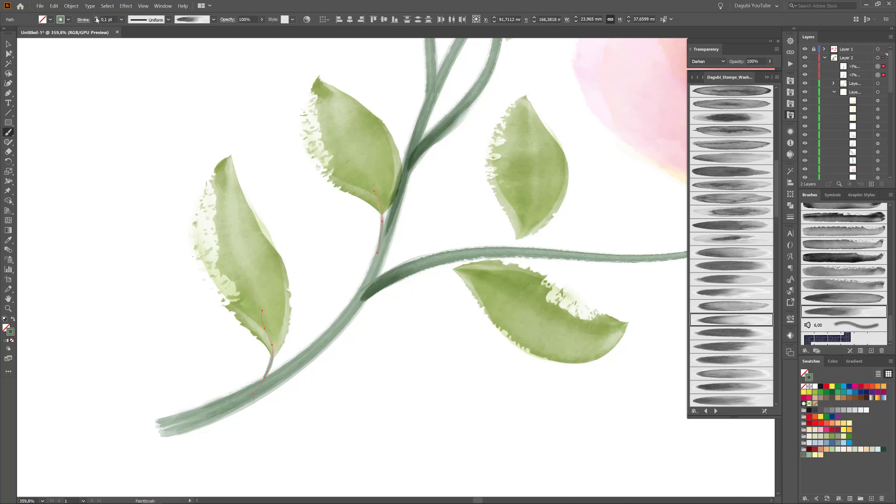
click(97, 17)
click(96, 21)
ctrl+click(90, 102)
Step: Paint short dark green stalks at 0.1 pt joining the remaining leaves to the branches and the bud's stem
drag(519, 238, 497, 248)
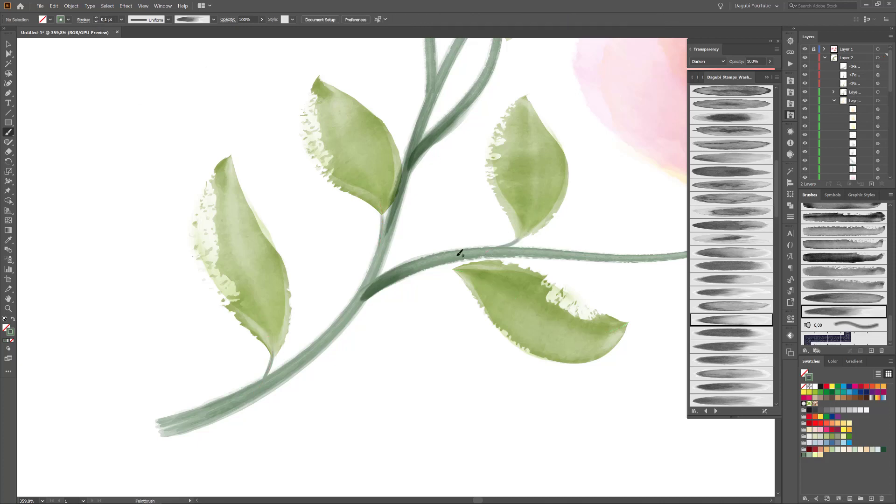
drag(441, 267, 461, 269)
scroll(461, 270, down, 3)
mouse_move(482, 135)
mouse_down()
mouse_move(441, 244)
mouse_move(468, 199)
mouse_move(452, 226)
mouse_up()
mouse_move(561, 84)
mouse_down()
mouse_move(448, 177)
mouse_move(496, 171)
mouse_up()
scroll(570, 242, down, 2)
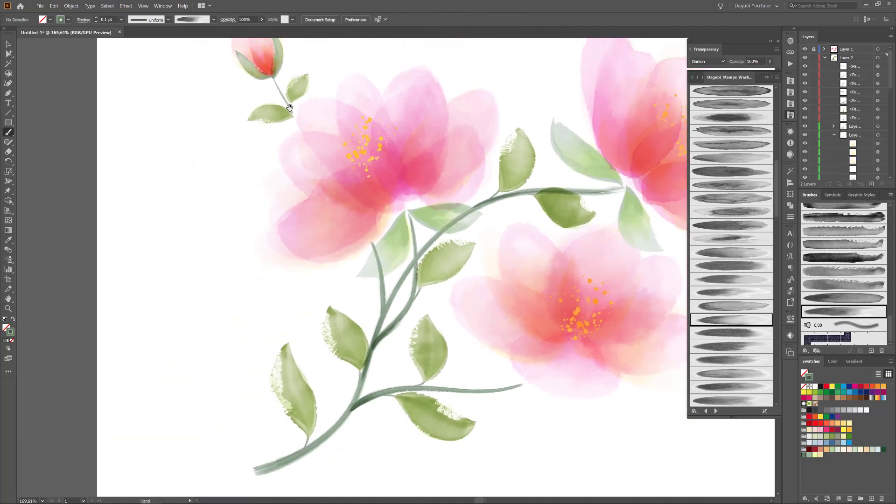
scroll(335, 185, up, 6)
scroll(556, 300, down, 4)
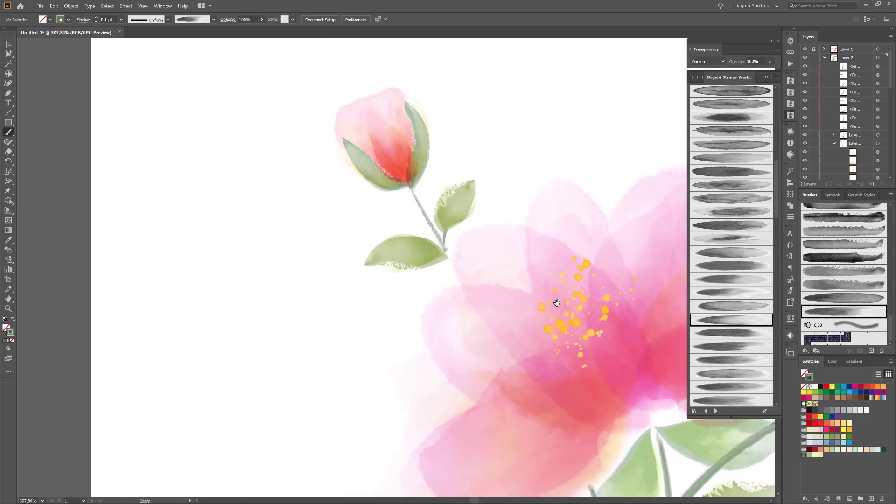
scroll(340, 200, up, 3)
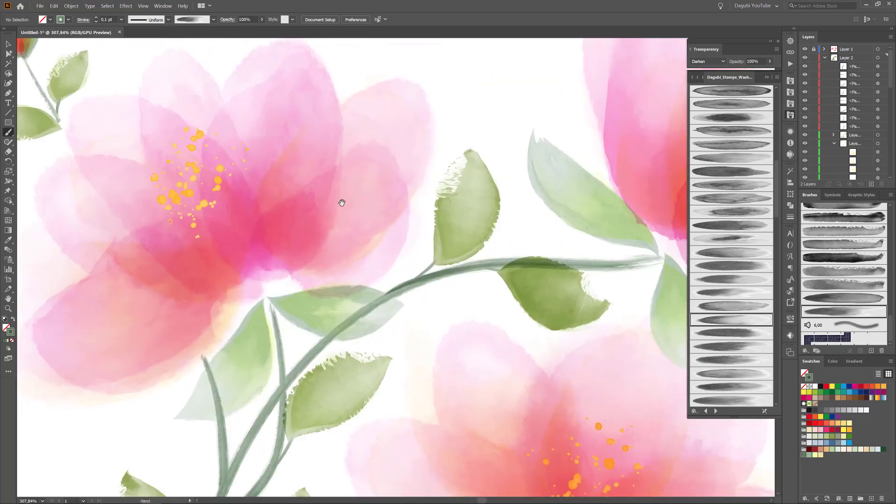
Step: Paint olive-green central veins at 0.1 pt in Multiply mode on the leaves along the upper branch and right of the main stem
click(827, 439)
drag(475, 150, 474, 152)
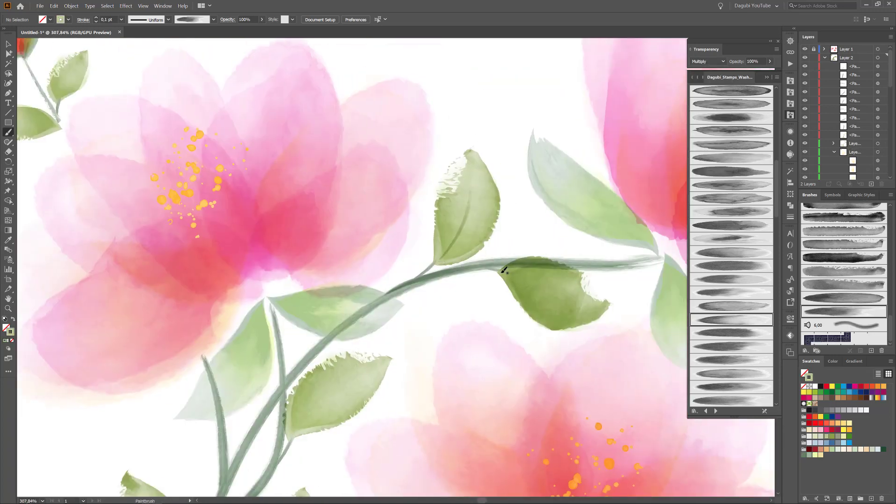
drag(563, 300, 505, 273)
drag(321, 402, 383, 346)
mouse_move(423, 339)
mouse_down()
mouse_move(510, 202)
mouse_move(549, 115)
mouse_up()
mouse_move(431, 378)
mouse_down()
mouse_move(449, 346)
mouse_move(430, 276)
mouse_up()
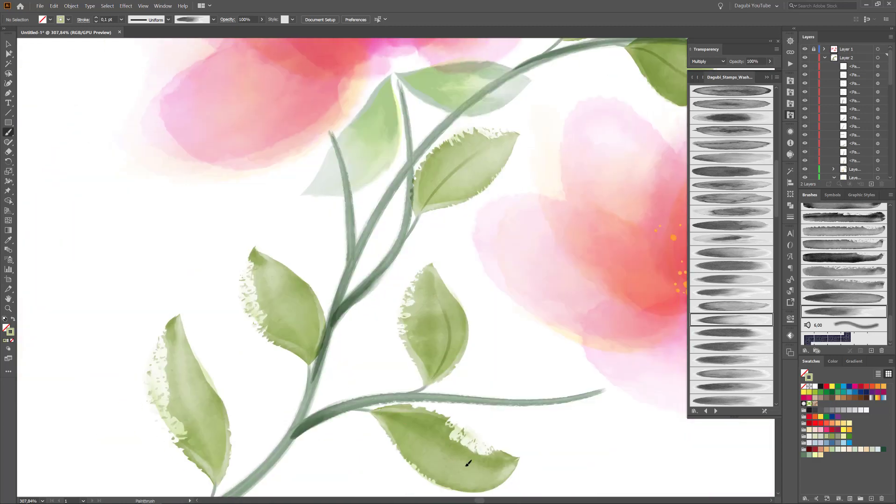
Step: Add olive-green central veins to the lowest leaves, the leaves left of the main stem and the two beneath the bud
drag(466, 465, 467, 466)
mouse_move(310, 363)
mouse_down()
mouse_move(279, 288)
mouse_move(341, 151)
mouse_up()
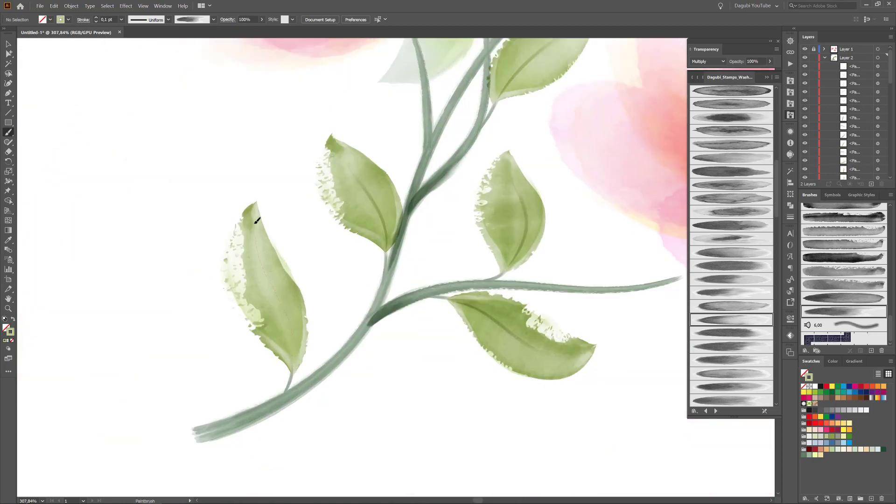
drag(256, 221, 257, 221)
drag(363, 189, 372, 478)
drag(306, 84, 394, 303)
drag(360, 275, 379, 238)
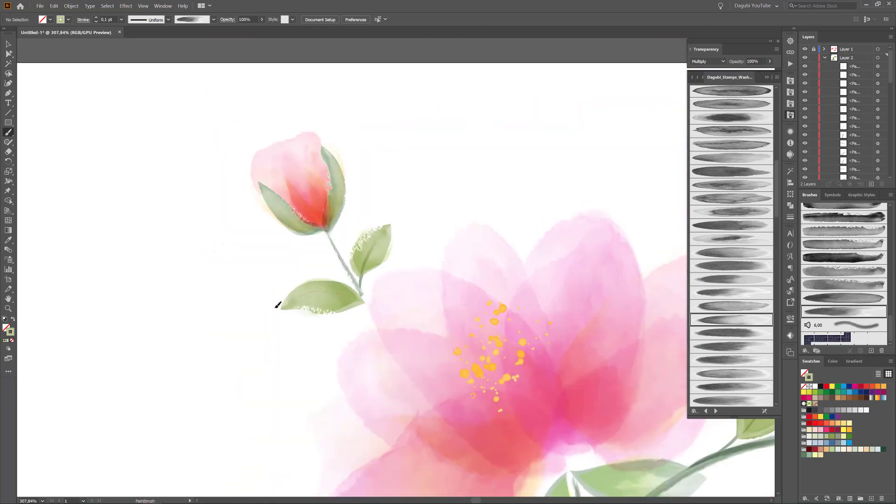
Step: Collapse and lock Layer 2 and add a new layer below it
scroll(507, 385, down, 3)
drag(556, 378, 358, 189)
click(824, 57)
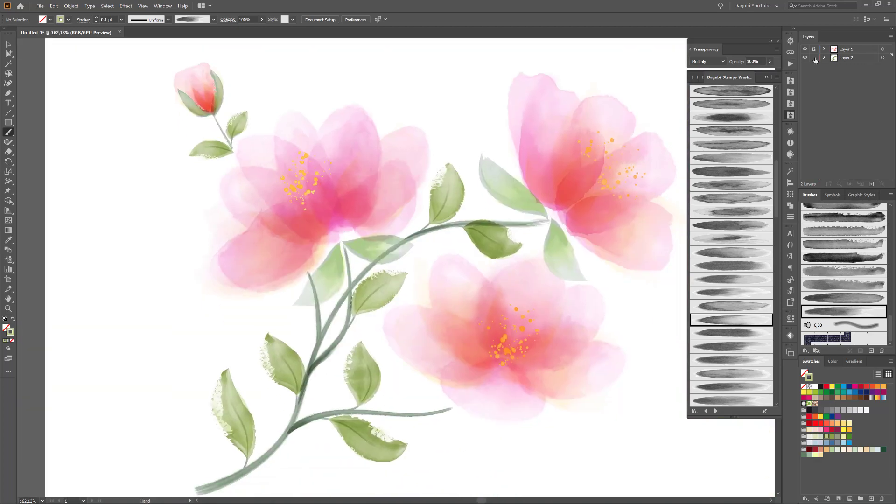
click(814, 58)
click(872, 184)
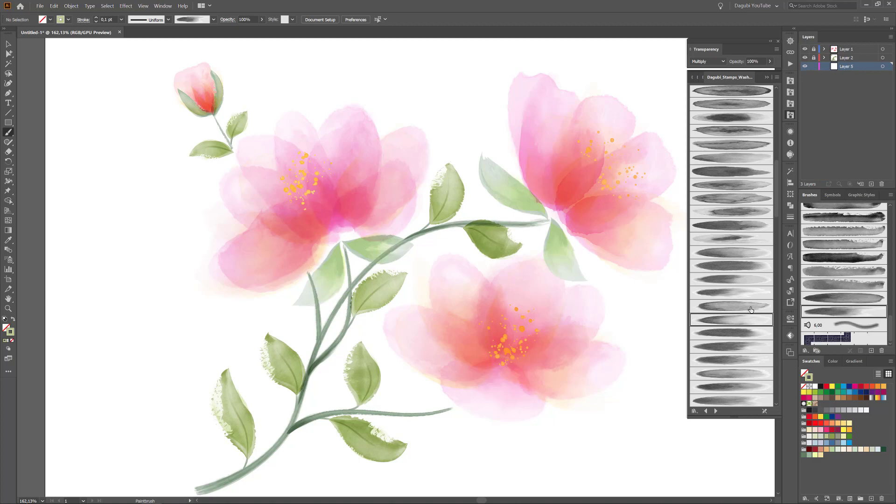
Step: Set up a soft wash brush at 4 pt, test it with a pale peach stroke beside the flowers, and delete the test
click(746, 293)
click(815, 429)
mouse_move(589, 313)
mouse_down()
mouse_move(563, 301)
mouse_move(542, 350)
mouse_up()
drag(584, 249, 569, 379)
click(96, 18)
click(95, 18)
click(96, 17)
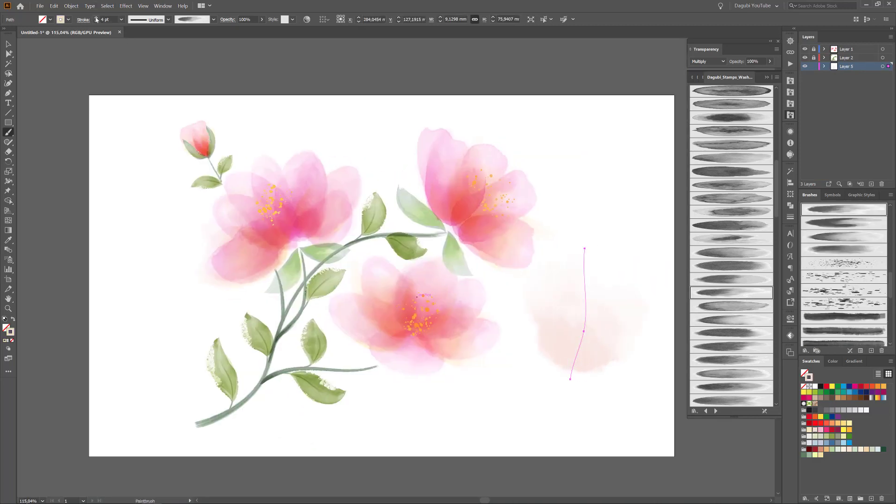
click(821, 430)
key(Delete)
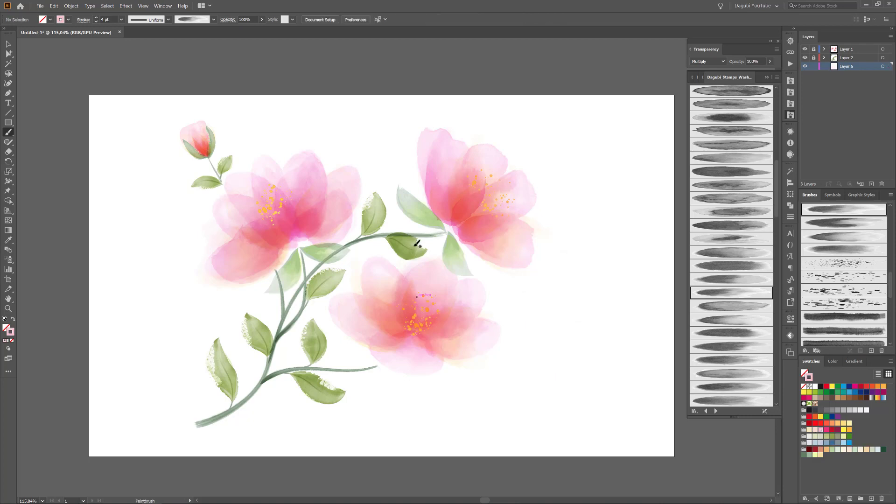
drag(403, 248, 596, 158)
drag(541, 152, 552, 151)
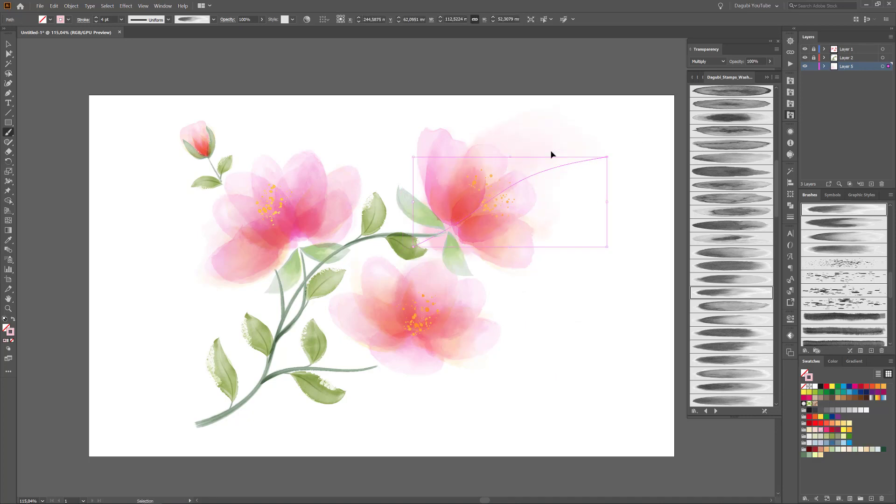
key(ctrl+z)
key(ctrl+z)
Step: Paint pale peach background washes at 4 pt around the two upper flowers and a pale yellow one beside the left flower
click(815, 430)
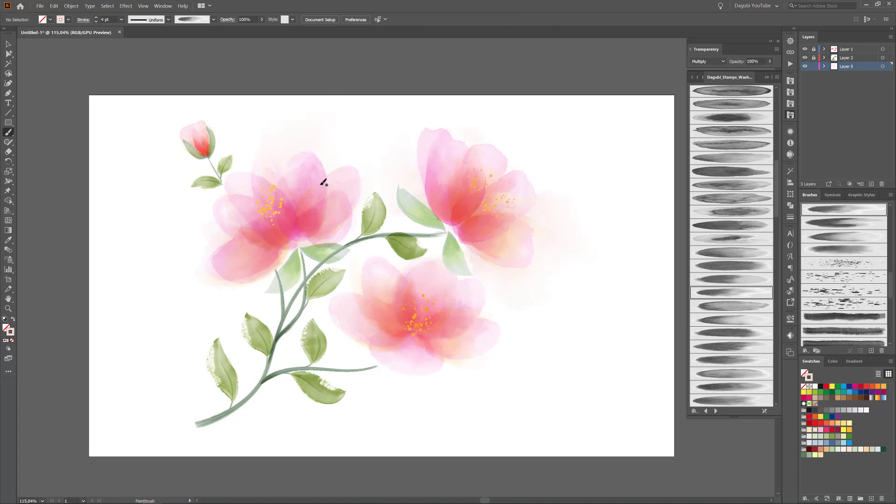
drag(124, 217, 304, 244)
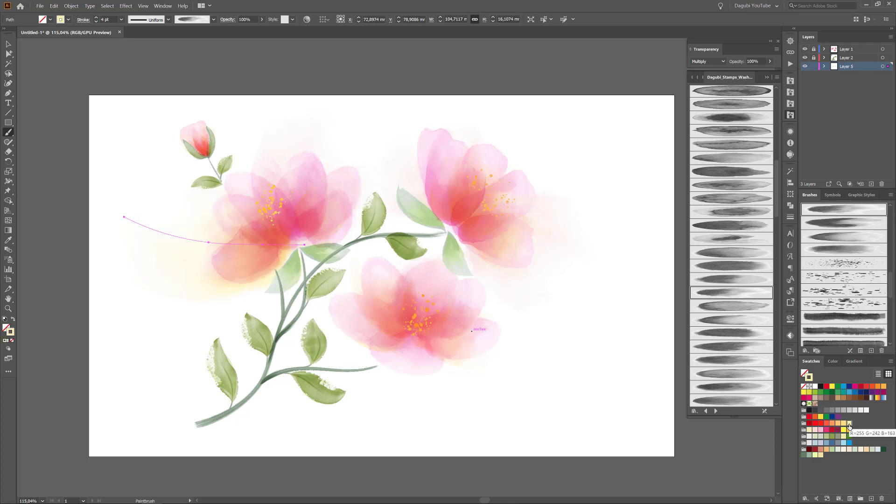
key(ctrl+shift+a)
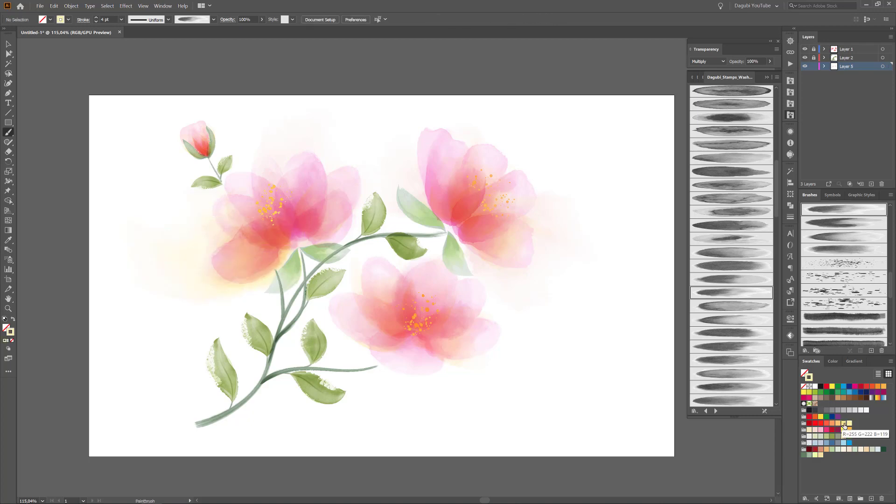
Step: Paint a pale peach wash at 4 pt behind the lower flower and shift it slightly into place
click(849, 450)
mouse_move(386, 341)
mouse_down()
mouse_move(525, 335)
mouse_move(550, 321)
mouse_up()
ctrl+drag(498, 360, 476, 361)
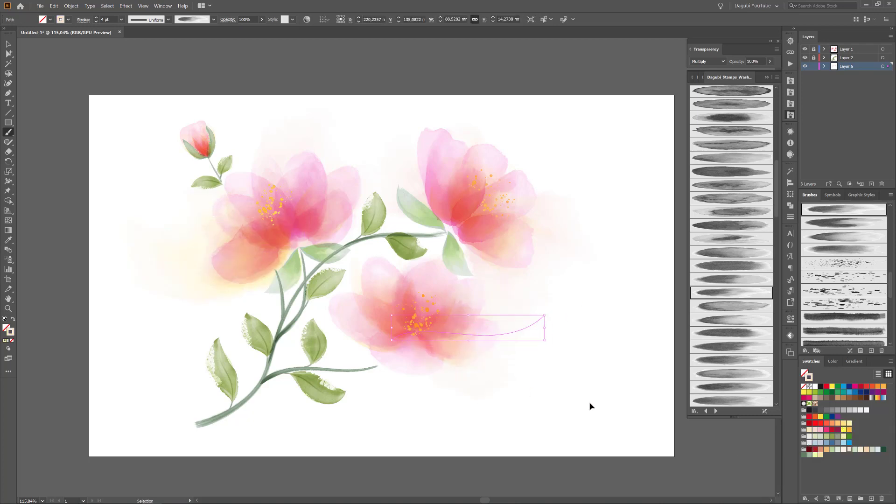
ctrl+click(590, 407)
Step: Paint a 4 pt wash along the main stem, recolour it to pale muted green and give it a tapered width profile
click(816, 458)
drag(364, 227, 252, 389)
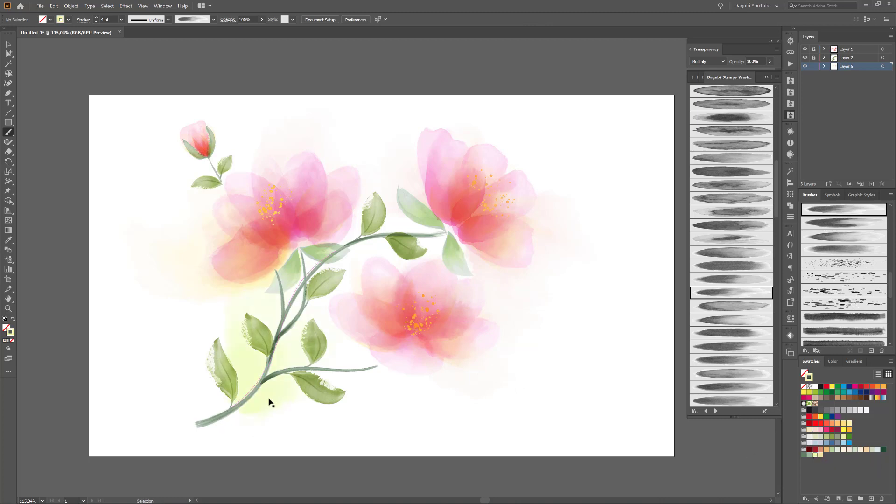
click(814, 438)
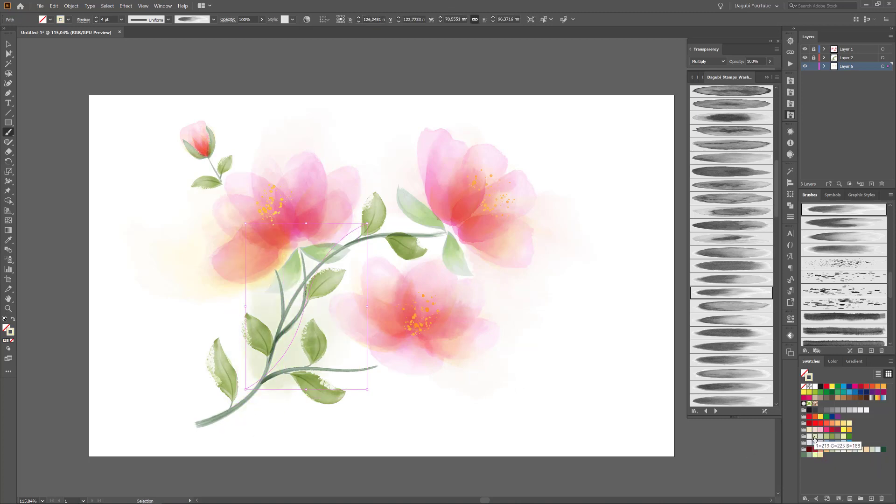
click(147, 19)
click(143, 45)
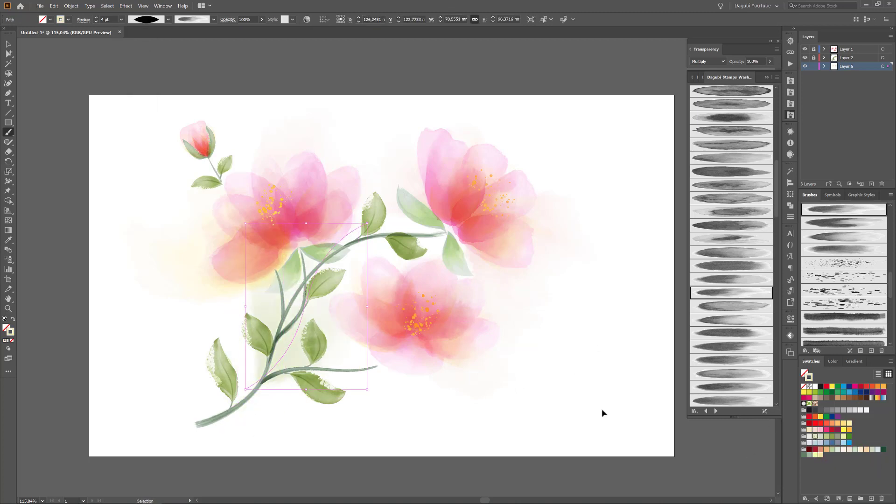
ctrl+click(602, 413)
Step: Paint a tapered pale green wash at 4 pt behind the lower-left leaf and adjust its position
drag(169, 271, 219, 389)
ctrl+click(195, 367)
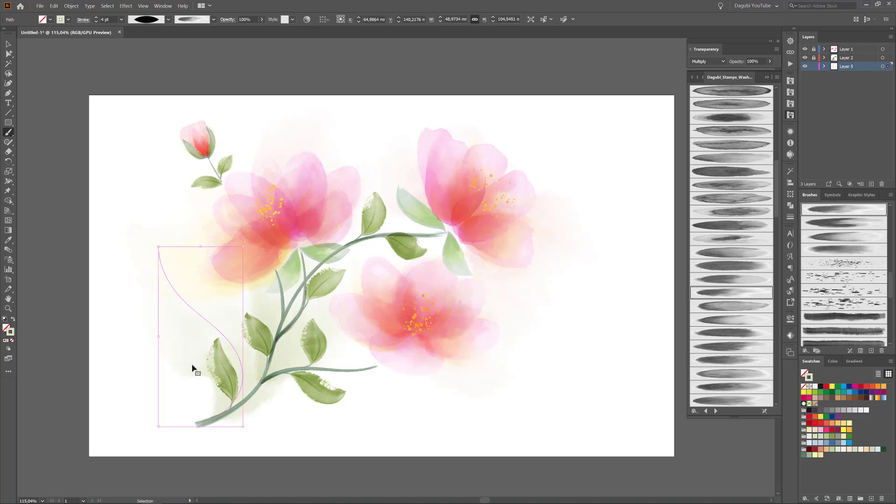
ctrl+click(595, 428)
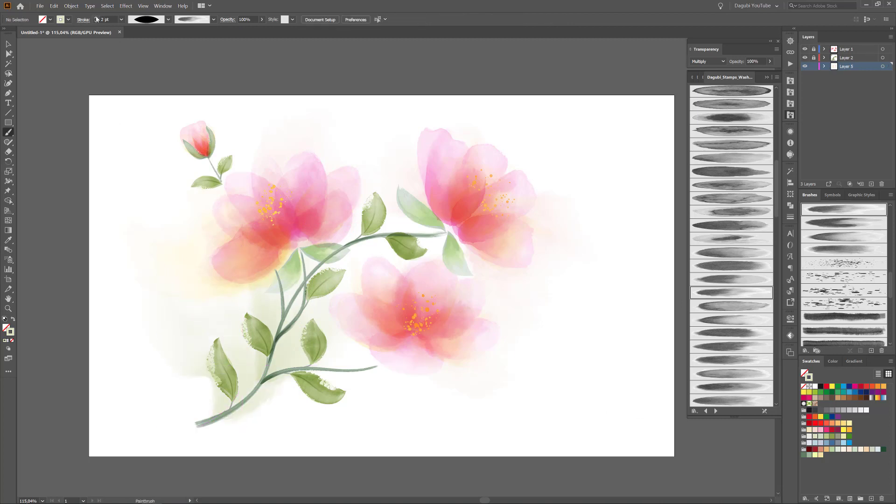
click(737, 349)
mouse_move(202, 425)
mouse_down()
mouse_move(424, 404)
mouse_move(544, 350)
mouse_up()
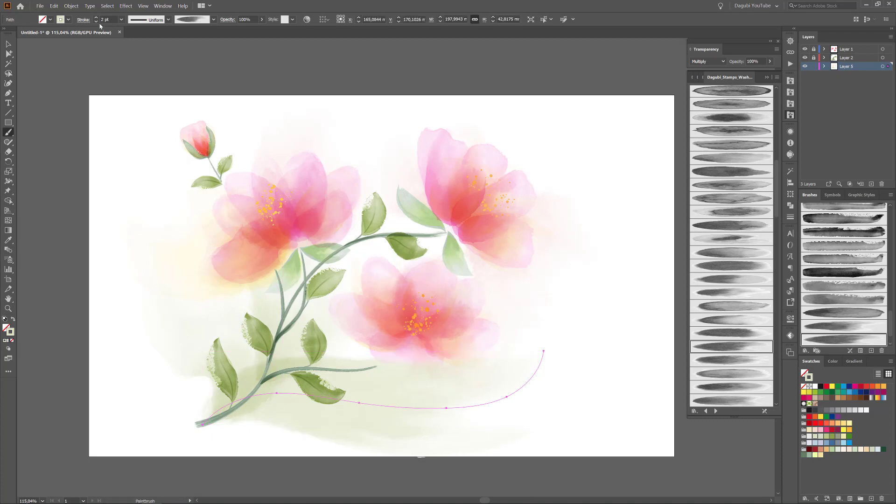
key(ctrl+z)
Step: Paint a tapered pale green wash at 1 pt with another wash brush from the stem's base across beneath the lower flower
scroll(746, 352, down, 2)
click(742, 357)
drag(202, 407, 442, 397)
drag(382, 404, 503, 357)
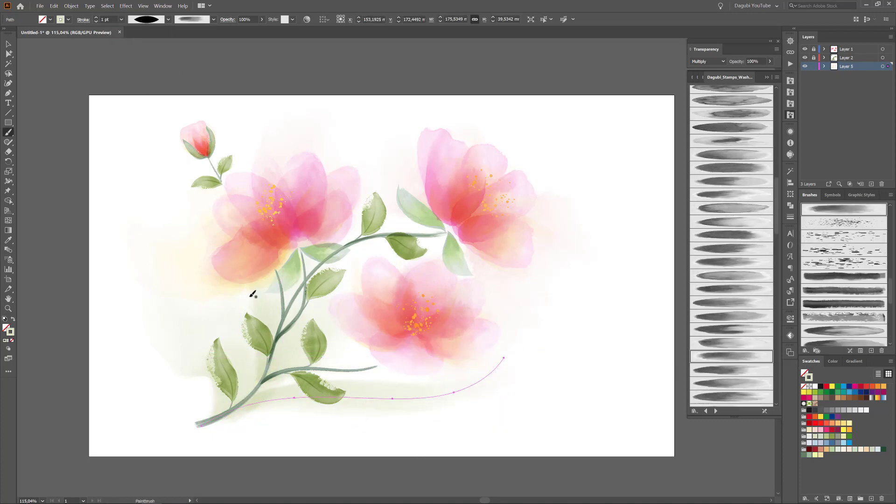
key(ctrl+z)
drag(167, 205, 160, 196)
key(ctrl+z)
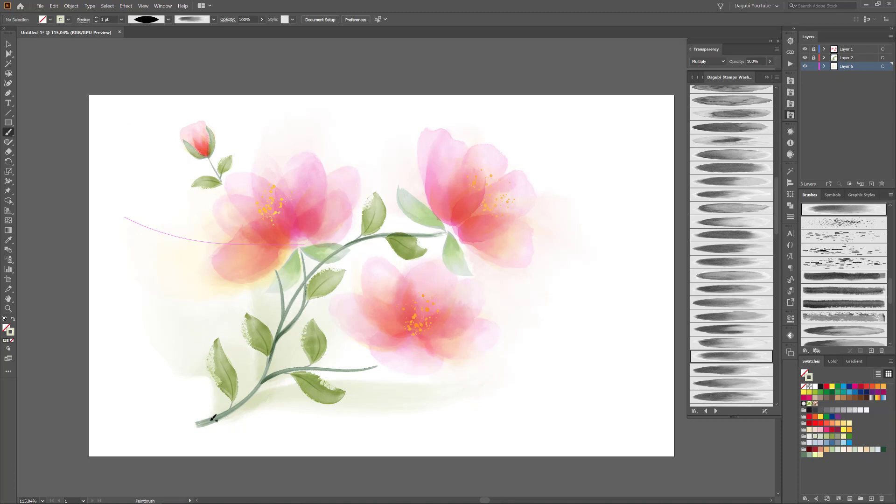
Step: Layer more tapered pale green washes at 1 pt behind the main stem and its lower leaves
drag(212, 422, 386, 238)
drag(337, 423, 337, 423)
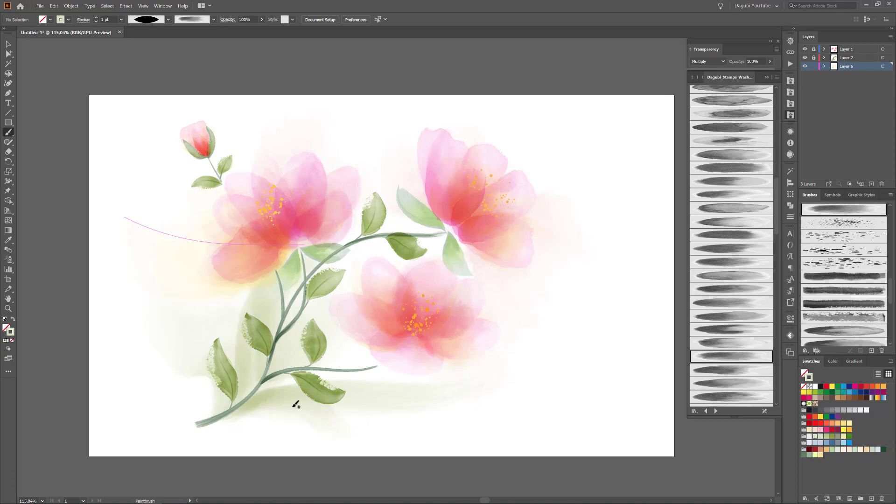
drag(326, 293, 285, 364)
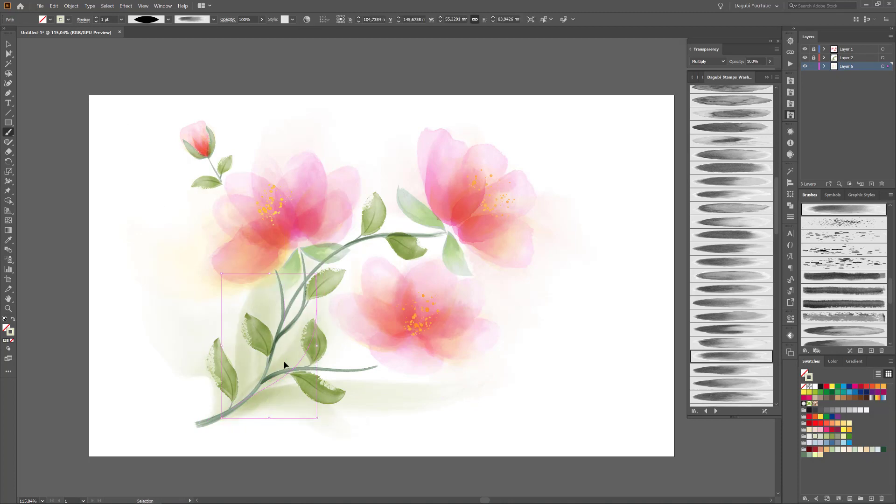
ctrl+click(634, 74)
Step: Paint a grey-green splatter at 1 pt with Splatter_Brush_119 around the lower-left leaf
click(692, 77)
click(743, 347)
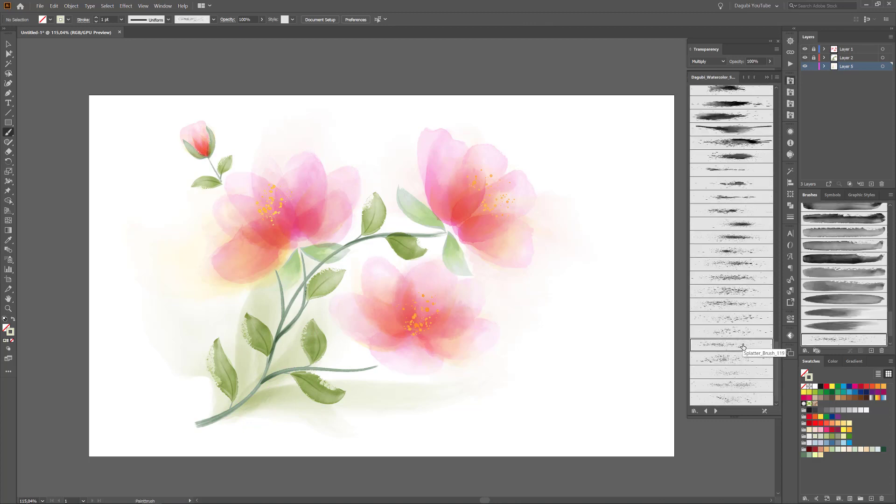
drag(211, 424, 172, 280)
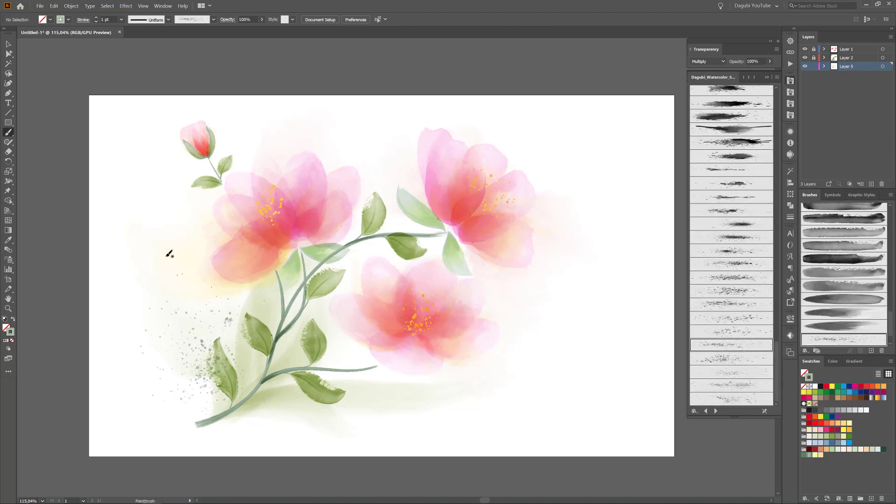
ctrl+click(63, 142)
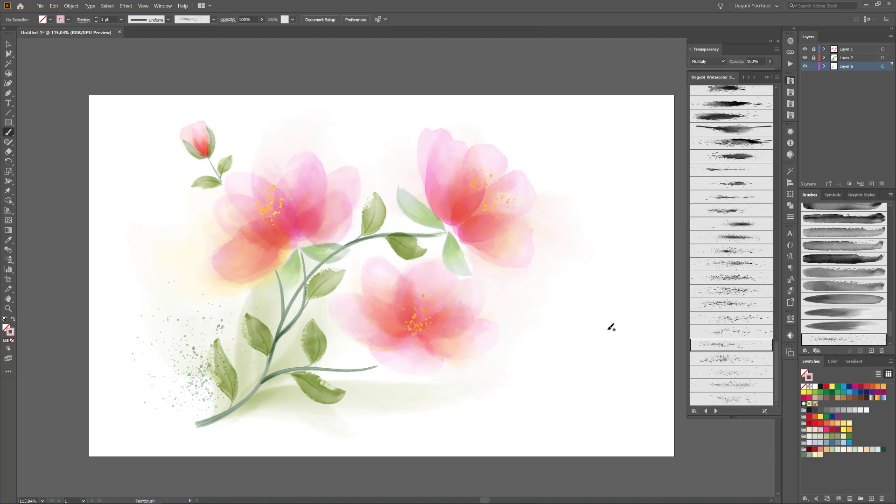
Step: Undo a pink splatter stroke over the stem and paint a salmon-brown splatter beside the central leaves instead
drag(327, 382, 343, 216)
key(ctrl+z)
click(821, 452)
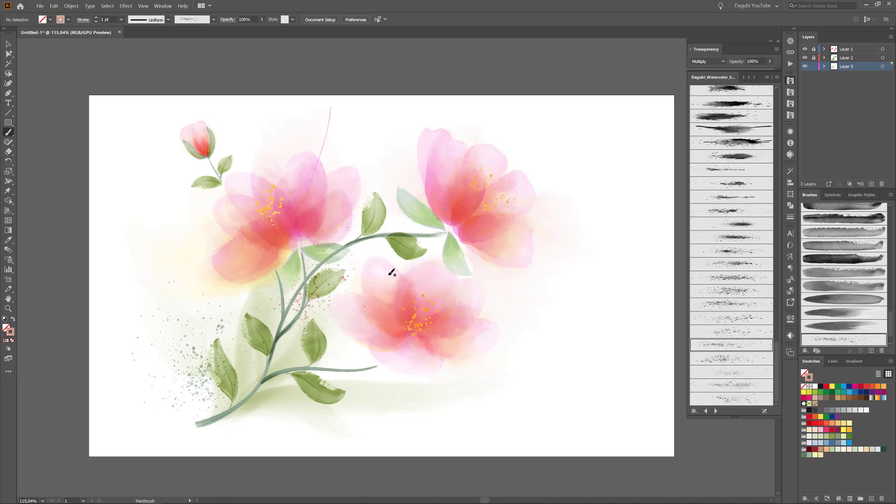
Step: Paint a white splatter at 1 pt in Normal blend mode on a new top layer across the lower flower's outer right petals
click(815, 386)
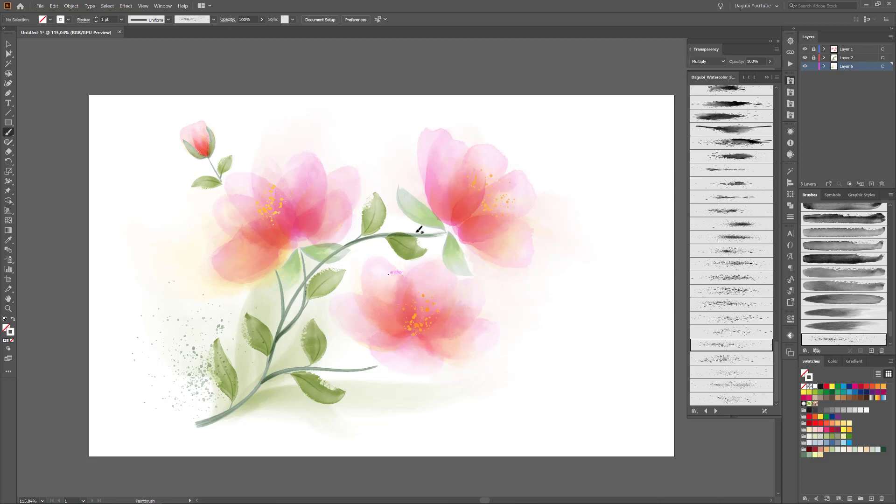
click(708, 61)
click(703, 70)
click(861, 49)
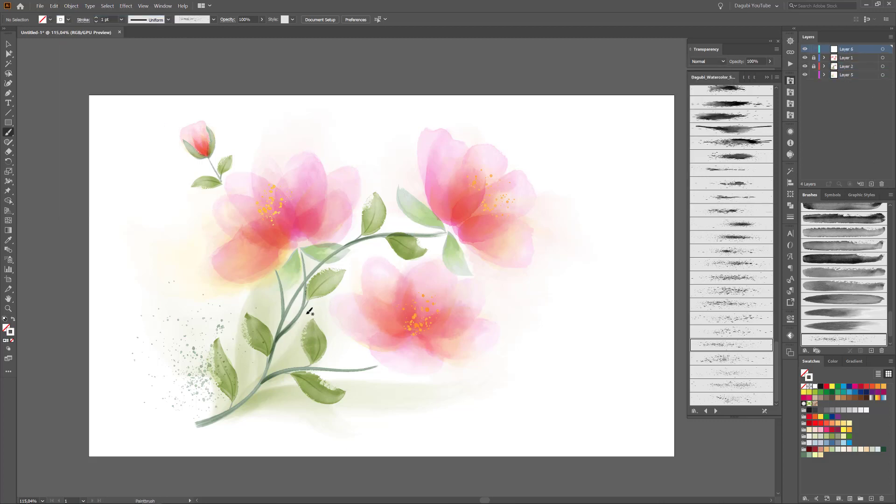
ctrl+click(460, 373)
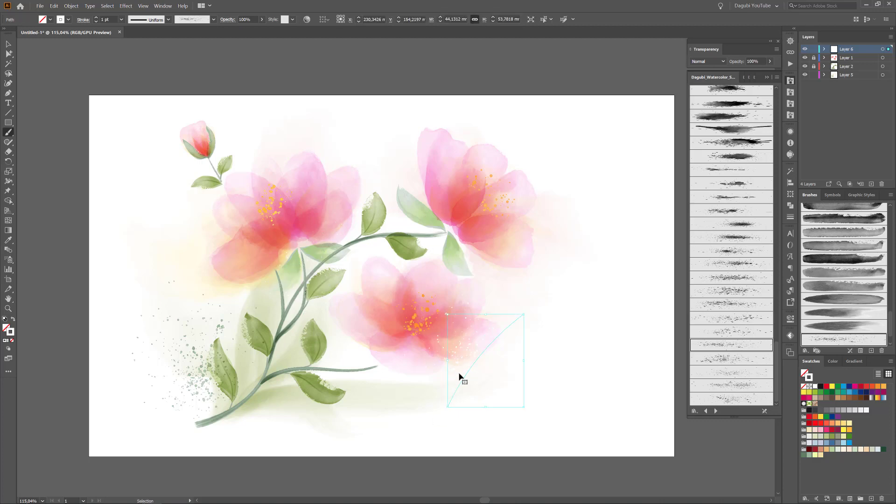
key(Delete)
Step: Paint a pale splatter with a coarser splatter brush over the left flower's lower petal and the yellow wash beside it
scroll(860, 260, up, 5)
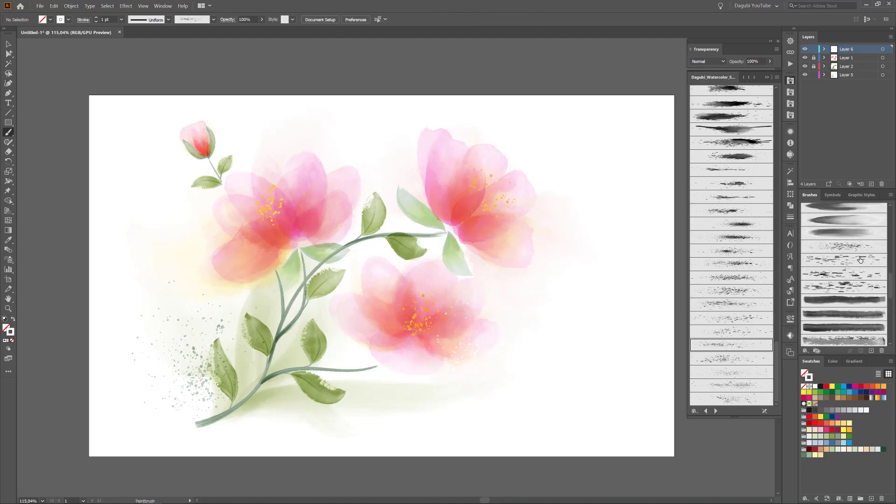
mouse_move(202, 280)
mouse_down()
mouse_move(169, 288)
mouse_move(207, 275)
mouse_up()
ctrl+click(625, 402)
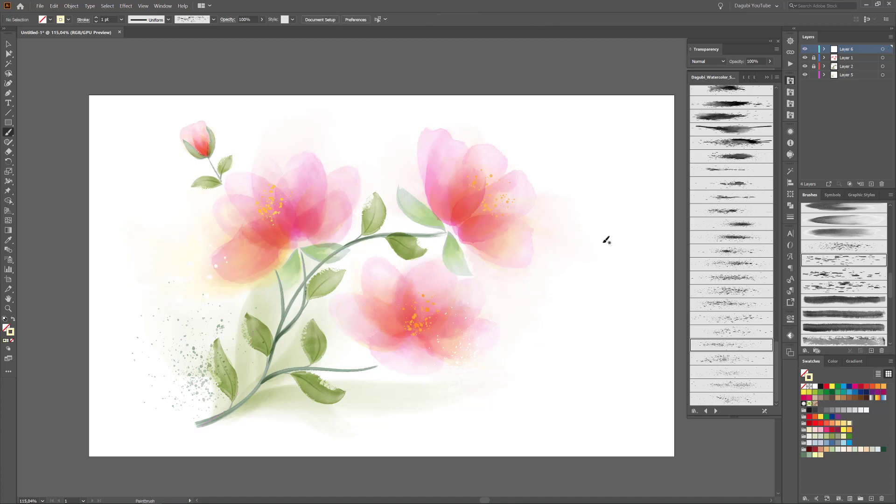
Step: Copy the veined leaf left of the main stem together with the one hanging under the upper branch in Layer 2
click(847, 57)
click(805, 66)
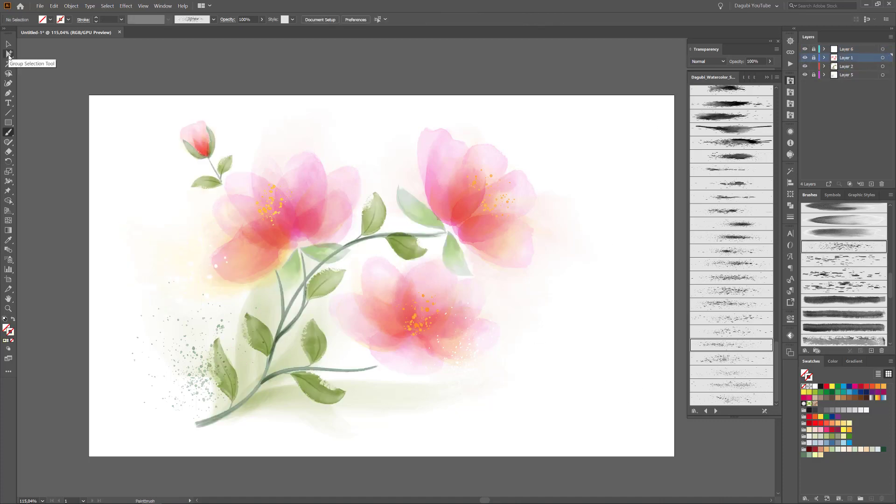
alt+click(8, 53)
scroll(121, 294, up, 4)
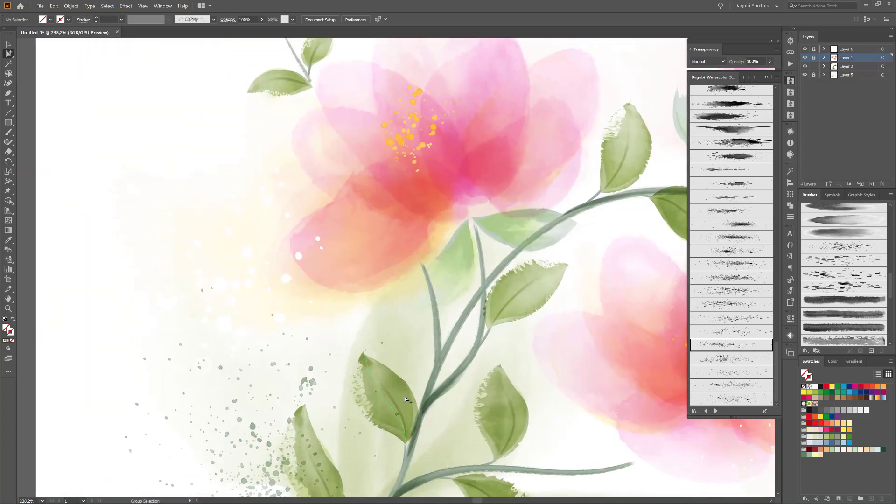
click(514, 384)
key(space)
drag(651, 299, 476, 182)
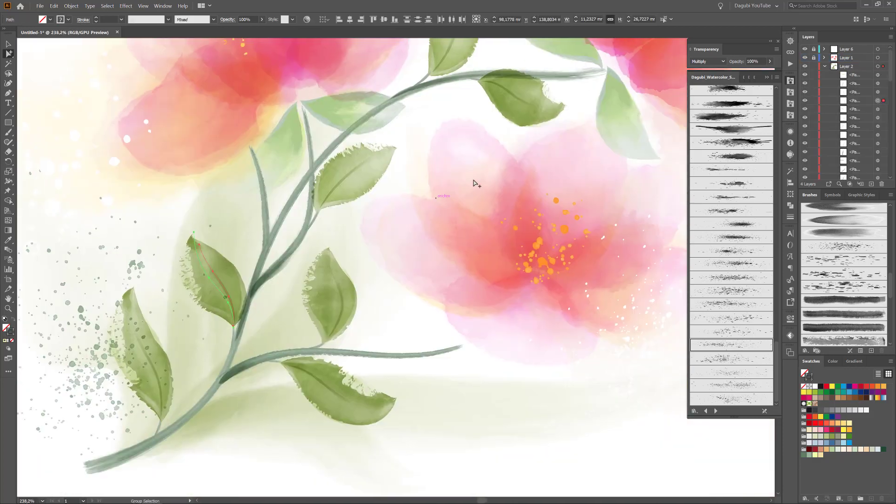
drag(493, 128, 488, 160)
shift+click(508, 133)
click(54, 5)
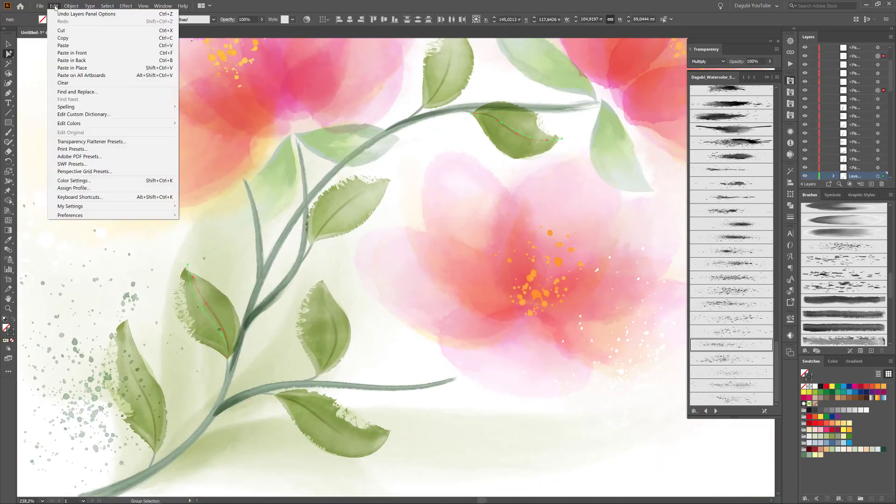
click(73, 43)
Step: Create a new layer directly above Layer 2 and paste the two copied leaves into it
click(833, 176)
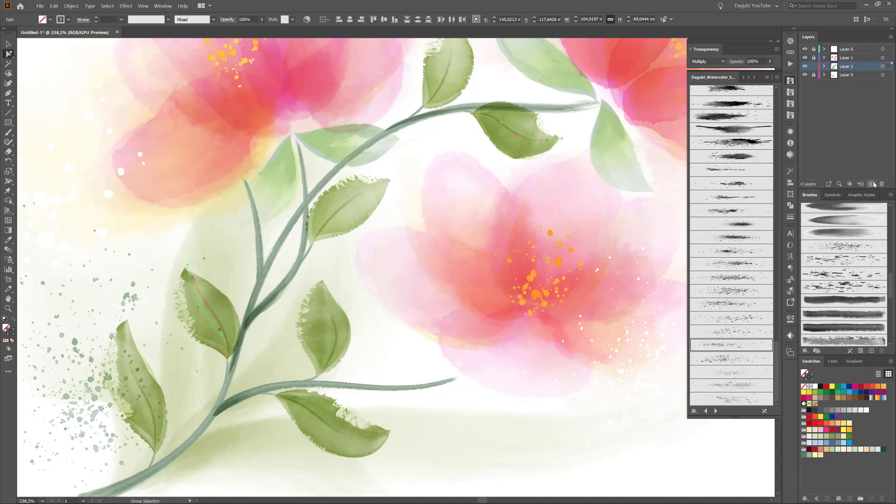
click(53, 6)
click(61, 46)
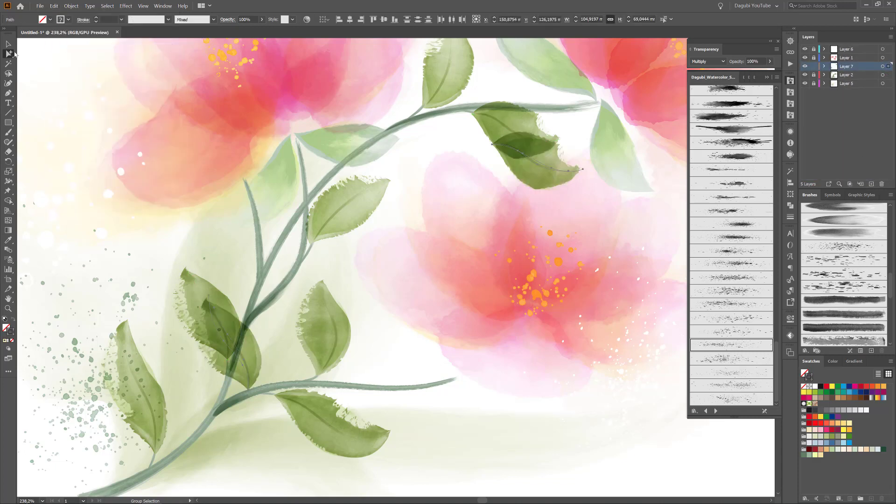
Step: Move the pasted leaves clear of the originals and place one at the end of the lower right branch
drag(542, 184, 427, 197)
scroll(542, 248, down, 3)
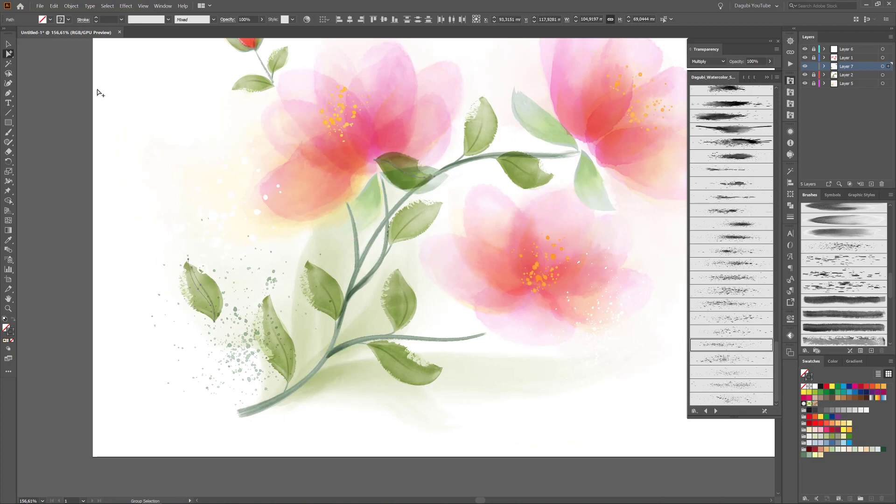
click(9, 44)
drag(345, 121, 467, 218)
drag(429, 178, 515, 344)
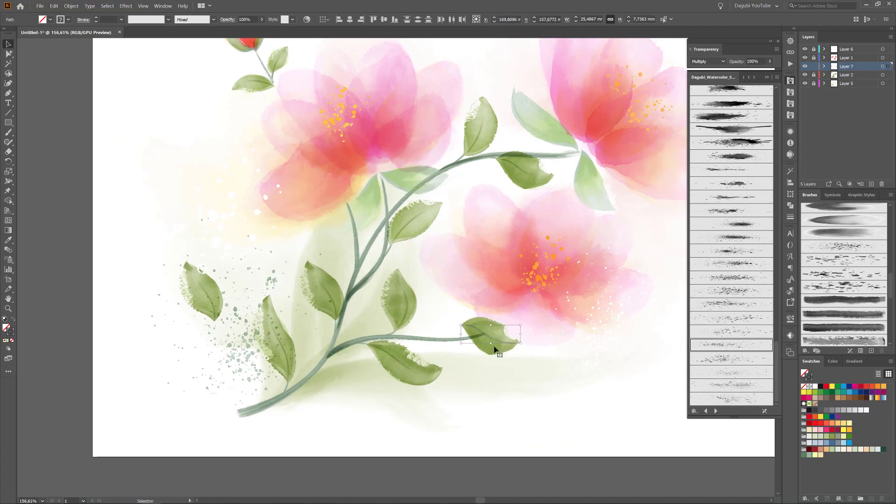
Step: Expand the appearance of the leaf copy at the branch end and hide the copied veins in Layer 7
click(71, 6)
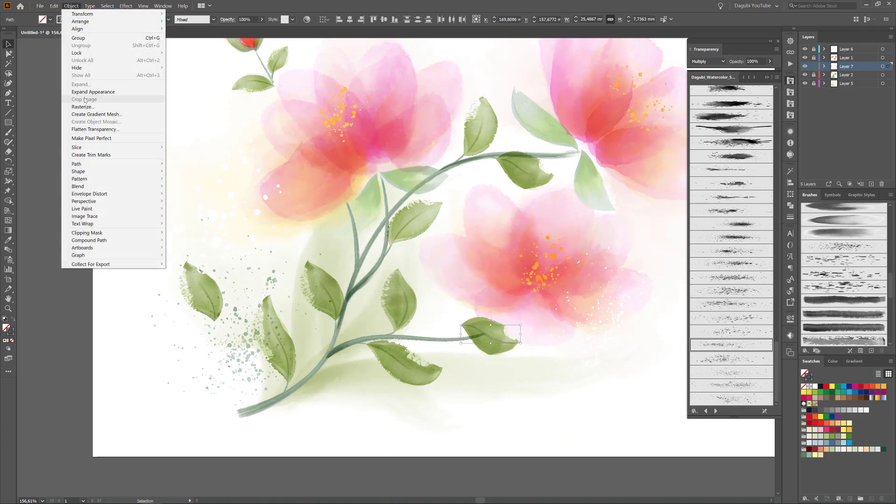
click(84, 94)
scroll(500, 356, up, 5)
click(8, 53)
key(v)
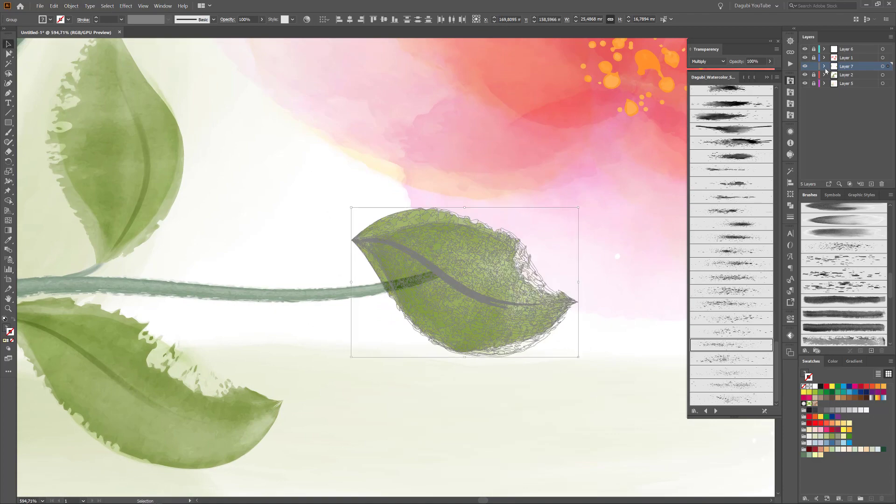
click(824, 66)
click(805, 83)
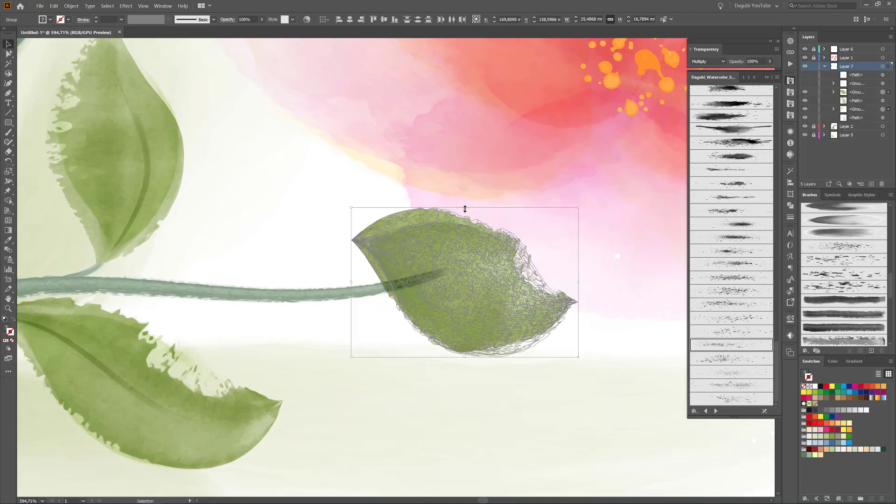
Step: Flatten and rotate the first leaf copy above the branch end, and place the second one pointing downward below it
drag(465, 208, 465, 255)
drag(506, 324, 400, 231)
drag(476, 266, 486, 217)
mouse_move(481, 260)
mouse_down()
mouse_move(399, 201)
mouse_move(471, 255)
mouse_up()
drag(224, 224, 560, 262)
drag(515, 254, 474, 276)
Step: Select all artwork in Layer 7 and expand its appearance
click(883, 66)
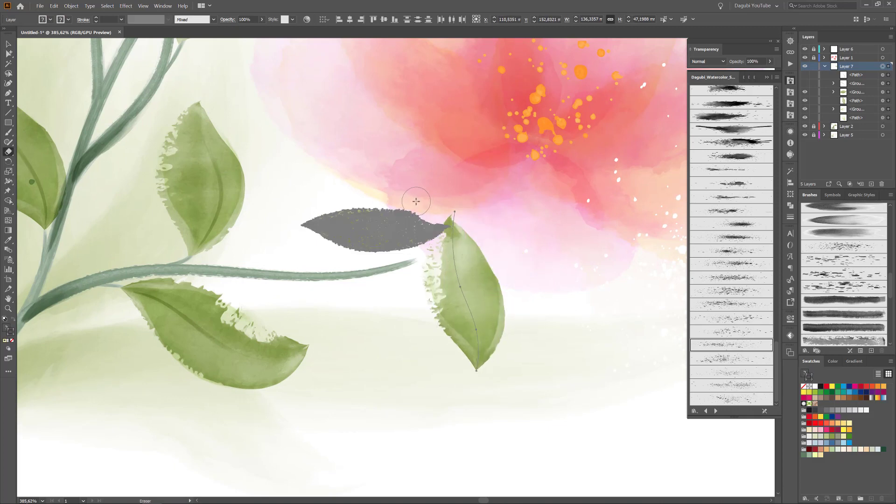
click(71, 6)
click(95, 91)
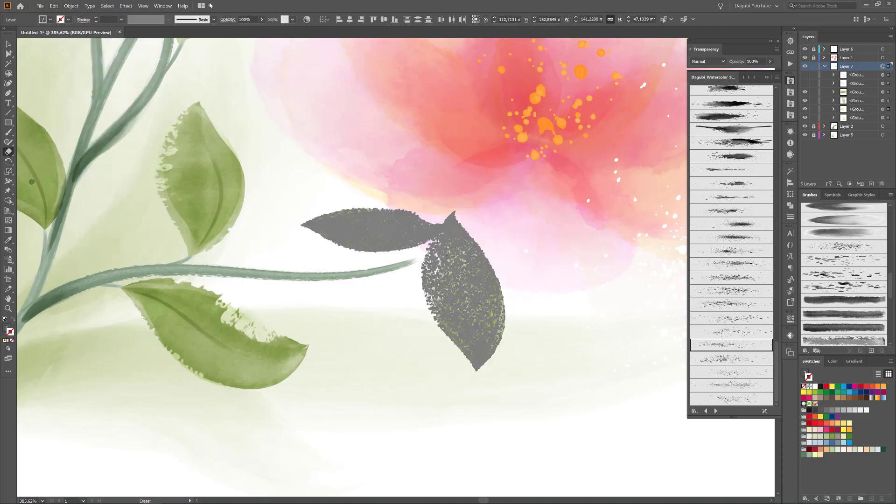
Step: Hide the selection edges and erase the parts of both new leaves that overlap the lower flower's petals
click(143, 6)
click(172, 142)
mouse_move(410, 199)
mouse_down()
mouse_move(434, 228)
mouse_move(546, 267)
mouse_up()
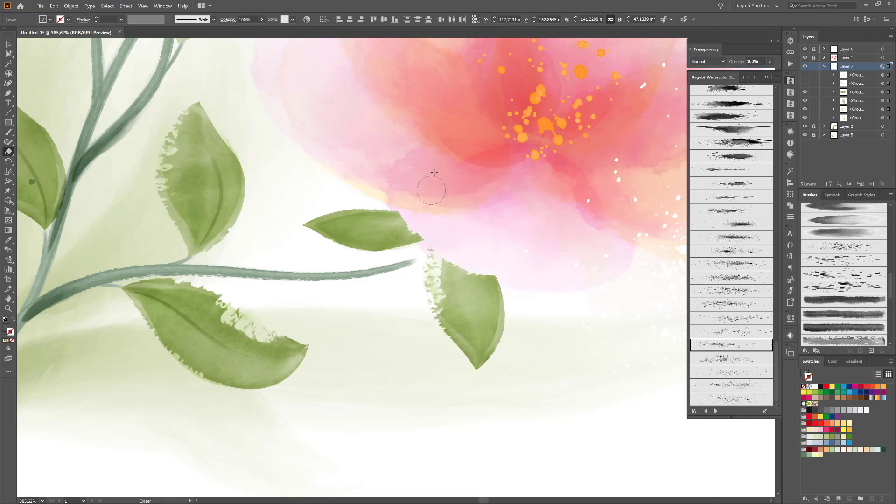
mouse_move(441, 236)
mouse_down()
mouse_move(533, 263)
mouse_move(402, 205)
mouse_move(420, 226)
mouse_up()
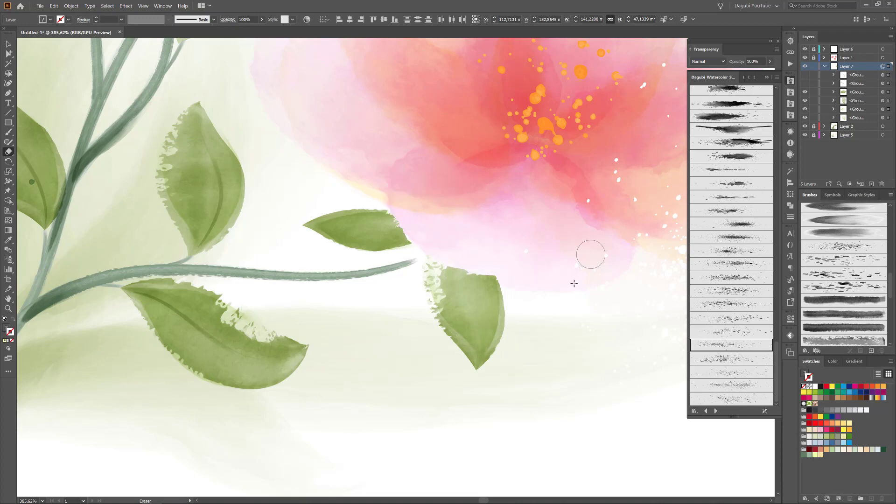
Step: Choose the Warp tool and turn off Detail in its options
key(ctrl+0)
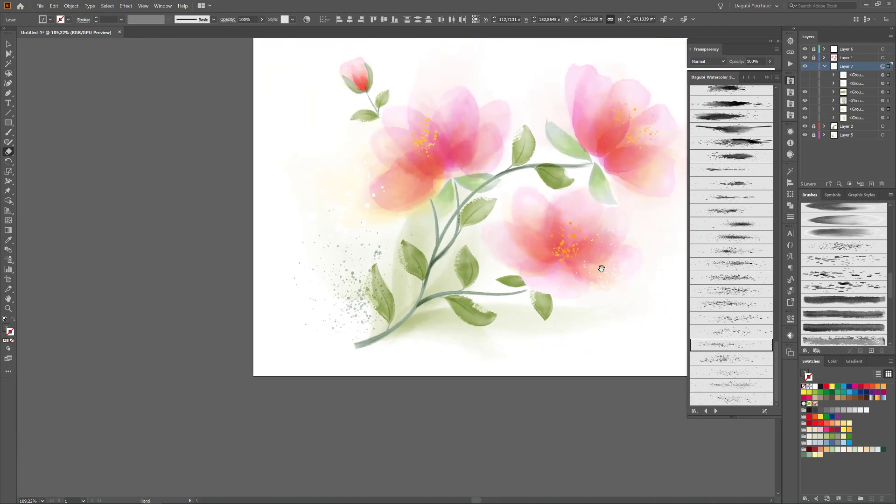
mouse_move(545, 296)
mouse_down()
mouse_move(574, 284)
mouse_move(594, 248)
mouse_move(464, 354)
mouse_move(476, 334)
mouse_up()
drag(8, 181, 32, 193)
double_click(8, 181)
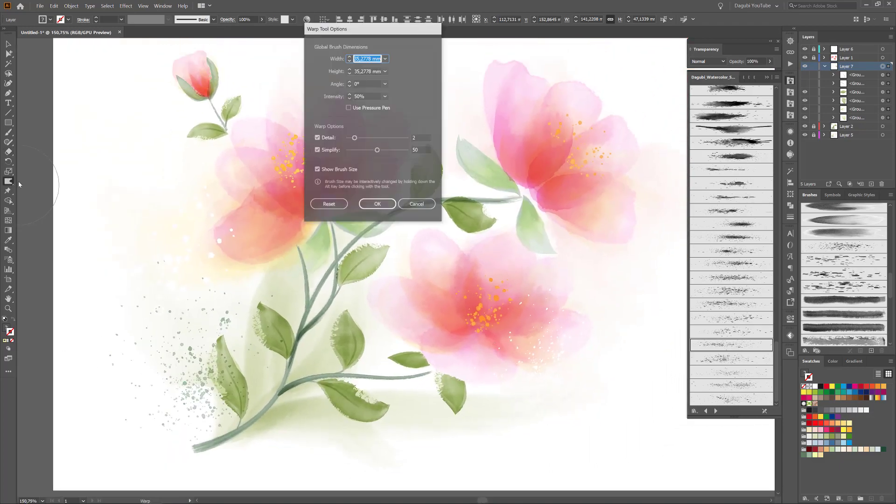
click(317, 138)
click(378, 204)
Step: Warp the two new leaves at the lower branch end into narrower, softly curved shapes
scroll(480, 387, up, 5)
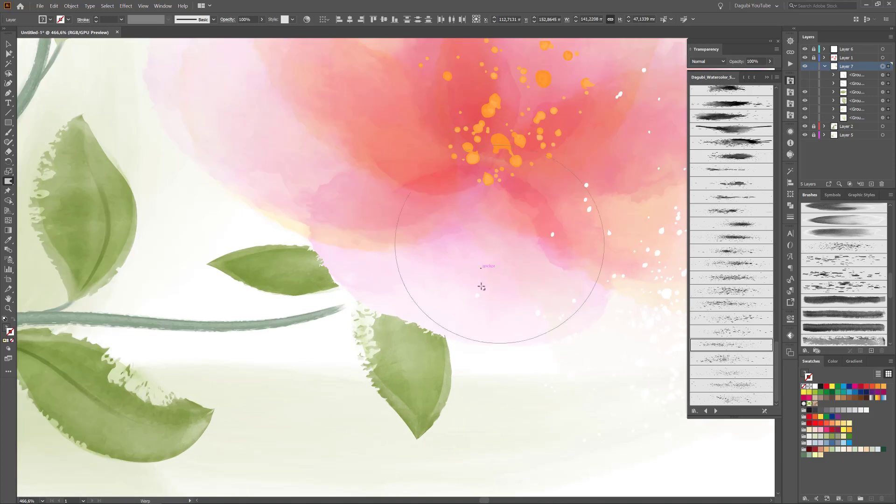
drag(472, 347, 446, 321)
mouse_move(355, 400)
mouse_down()
mouse_move(380, 413)
mouse_move(376, 391)
mouse_up()
scroll(401, 357, down, 4)
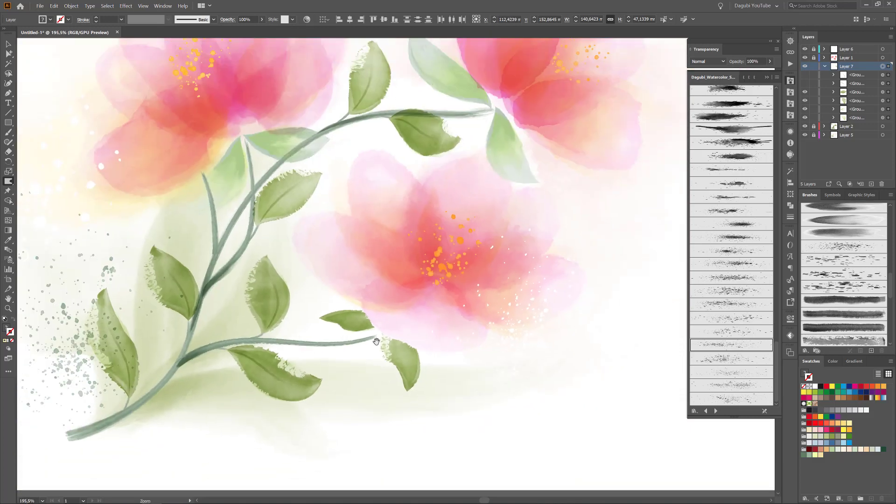
drag(379, 292, 453, 326)
Step: Lock Layer 7 and expand the appearance of all stem and leaf artwork in Layer 2
click(824, 67)
key(ctrl+shift+a)
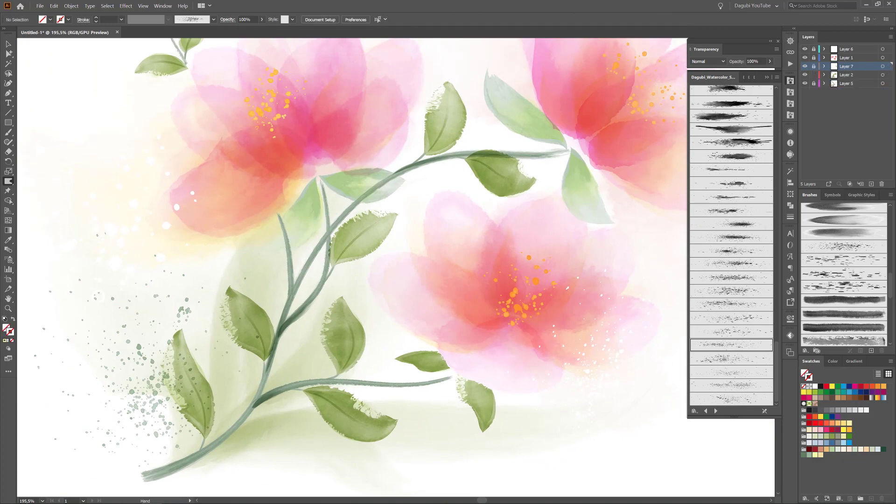
click(805, 75)
click(804, 74)
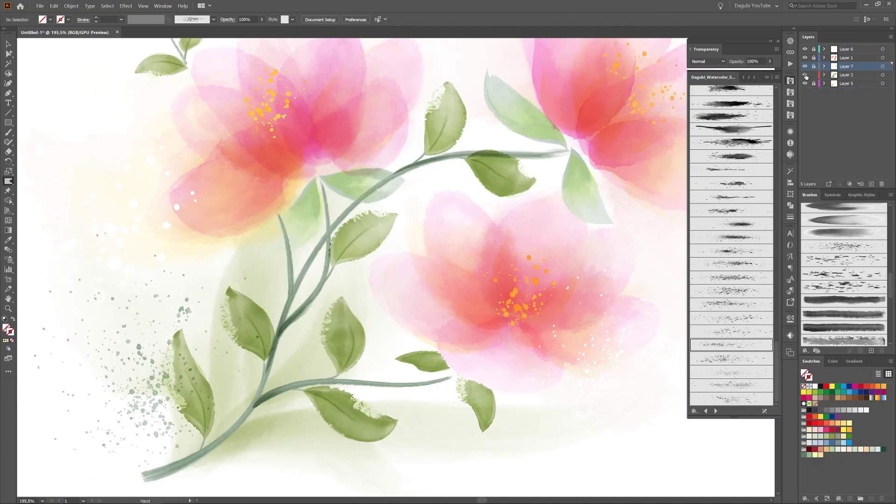
click(882, 75)
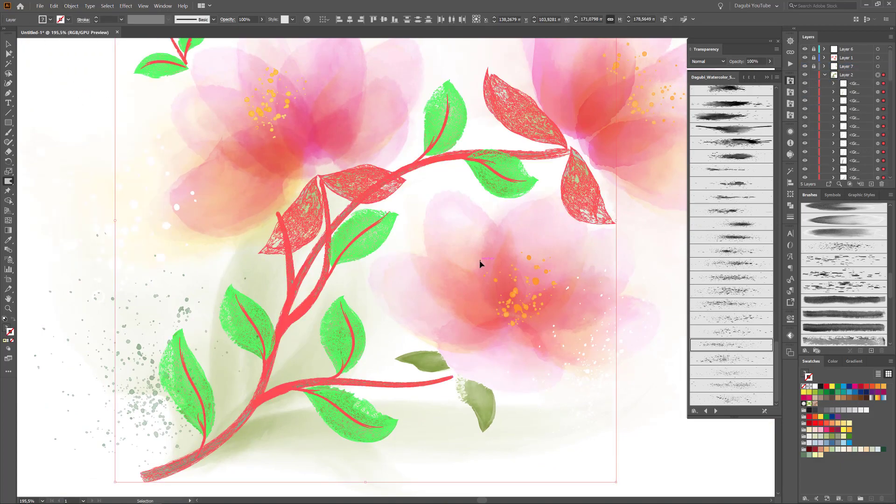
key(v)
click(824, 75)
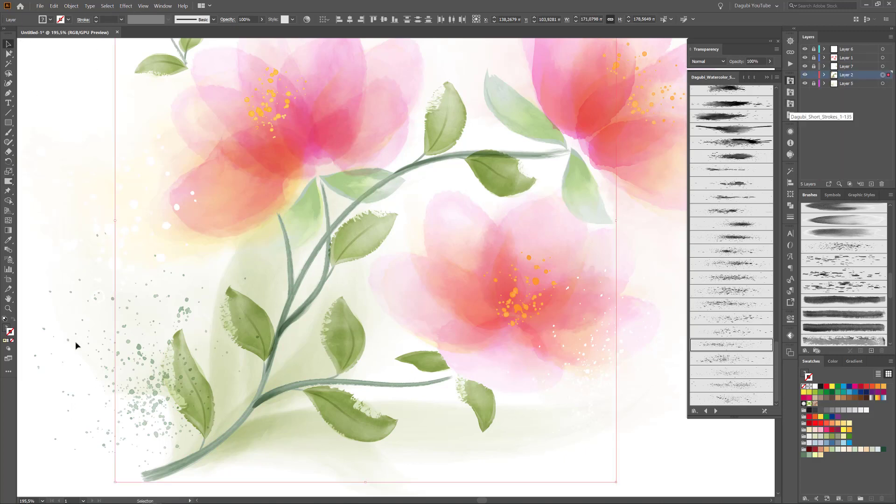
Step: Select only the lowest left leaf and push its ragged left edge inward with the Warp tool
click(76, 344)
click(210, 391)
key(shift+r)
key(v)
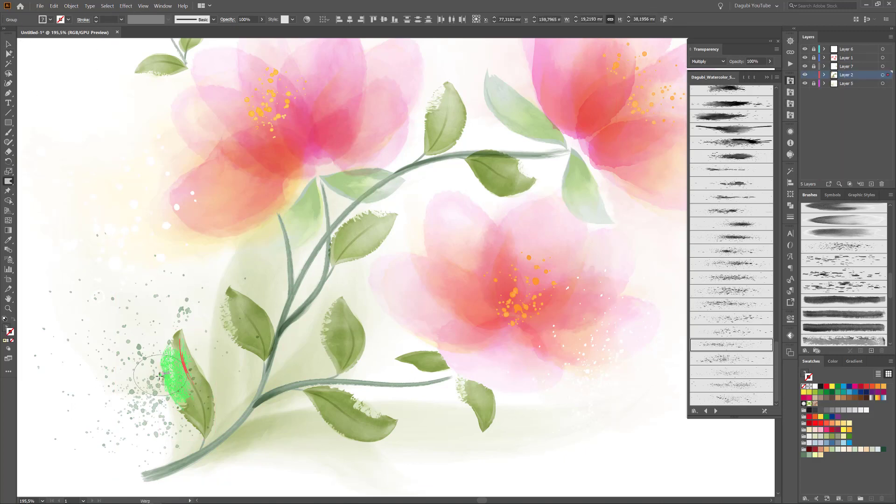
Step: Select the leaf just left of the main stem and reshape its ragged outer edge with the Warp tool
click(247, 322)
key(shift+r)
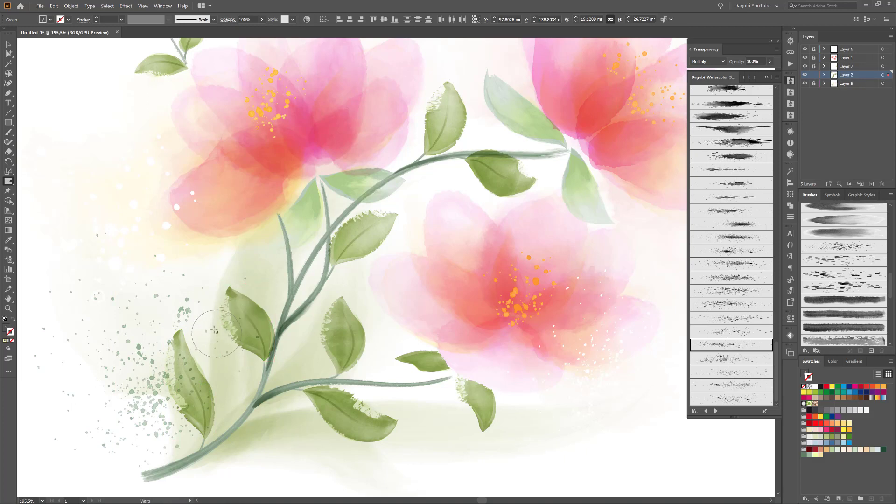
mouse_move(217, 346)
mouse_down()
mouse_move(194, 318)
mouse_move(224, 290)
mouse_up()
Step: Warp the left edge of the leaf above the lower right branch and stretch the tip of the leaf below it
key(v)
mouse_move(315, 355)
mouse_down()
mouse_move(317, 344)
mouse_move(318, 374)
mouse_up()
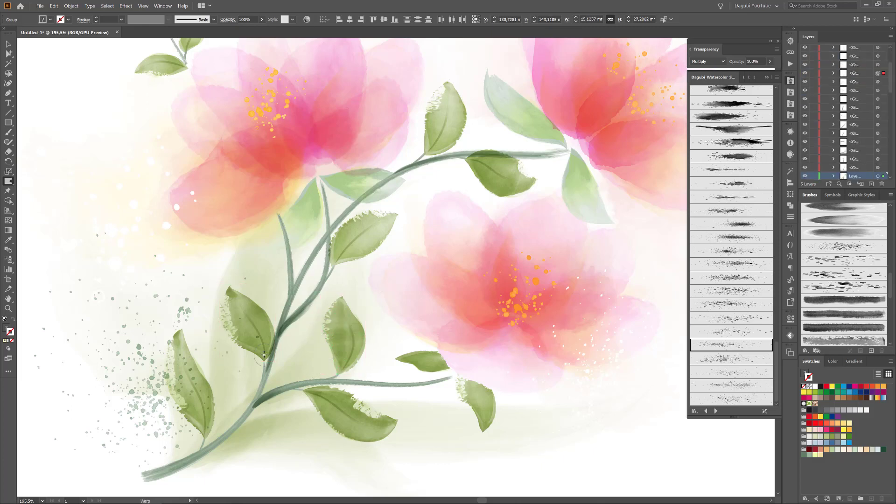
key(v)
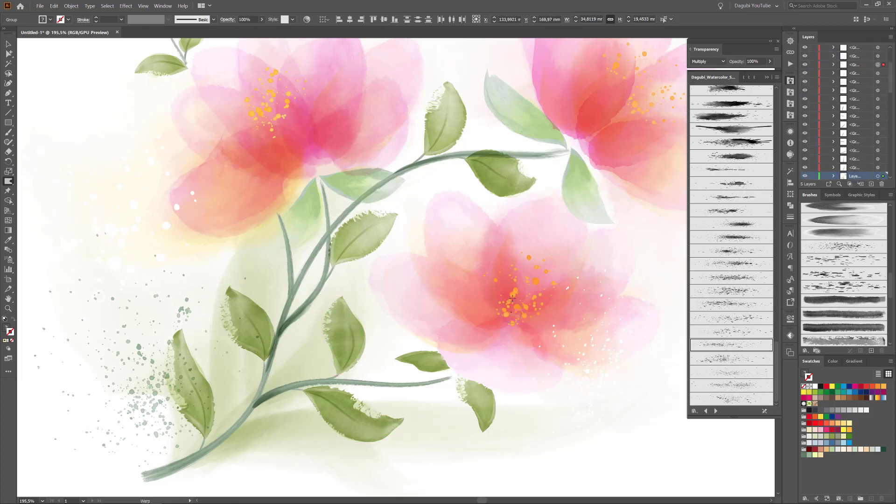